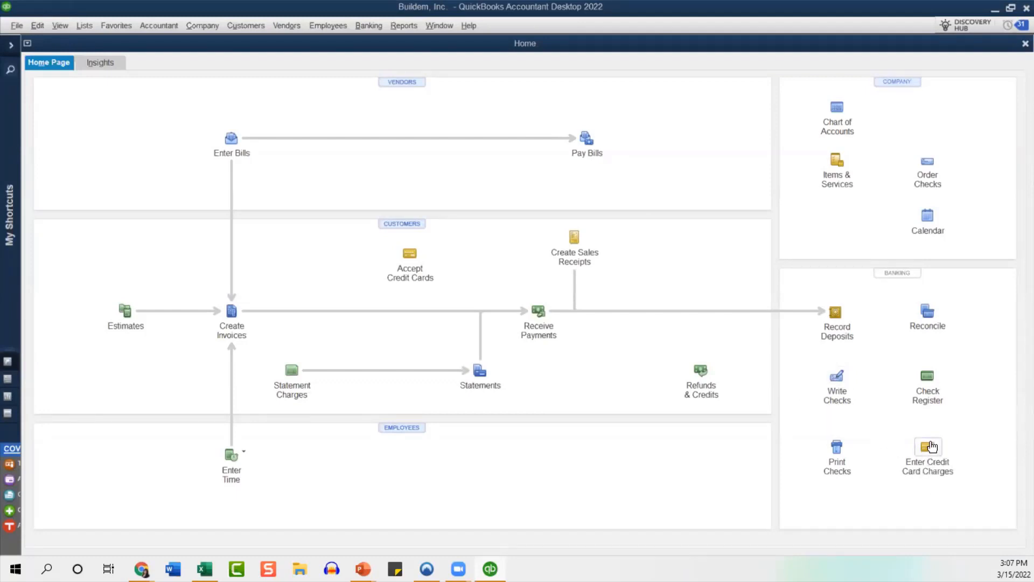
# - Open the Vendor Center and widen its vendor information pane by narrowing the vendor list
pyautogui.click(415, 82)
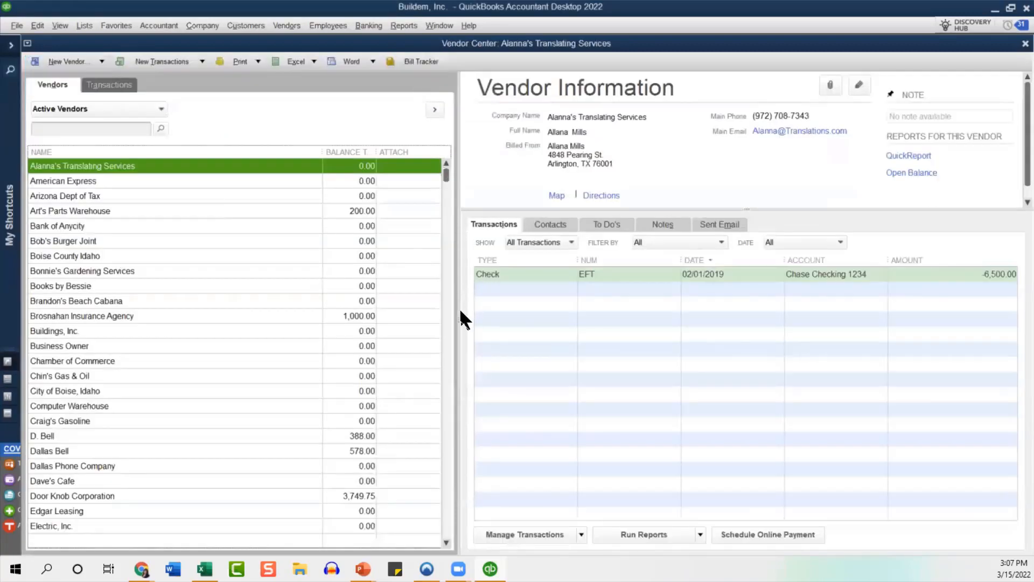
pyautogui.moveTo(459, 308); pyautogui.dragTo(333, 304)
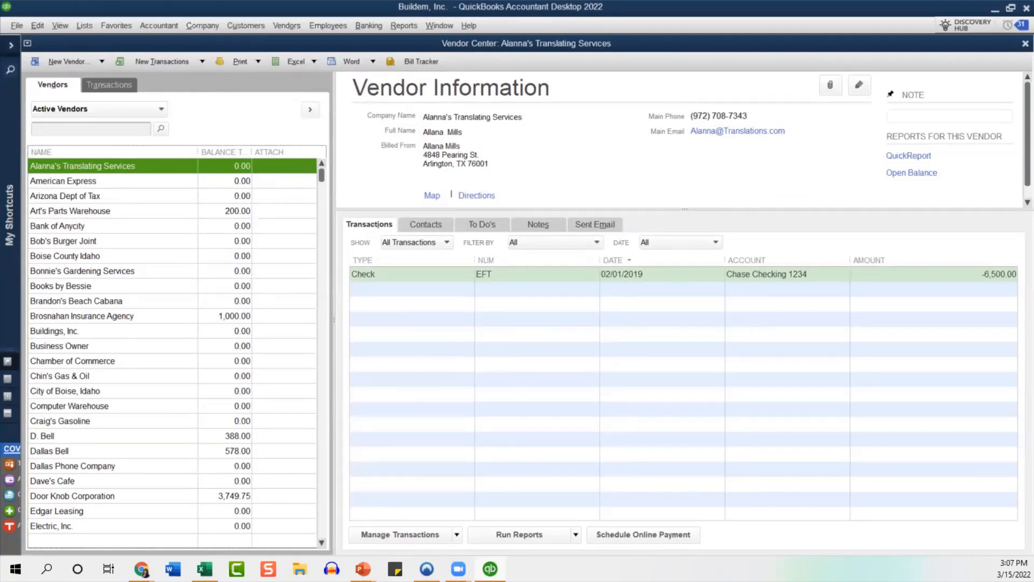
# - Switch to QuickBooks Online in the browser and check which view the company file is using in the settings
pyautogui.hotkey('alt', 'Tab')
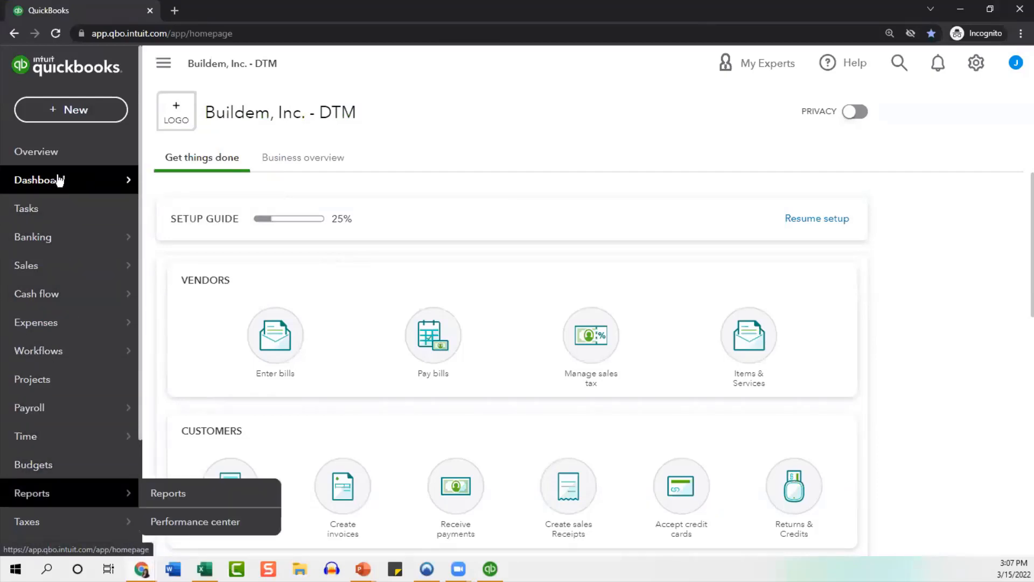
pyautogui.moveTo(57, 178)
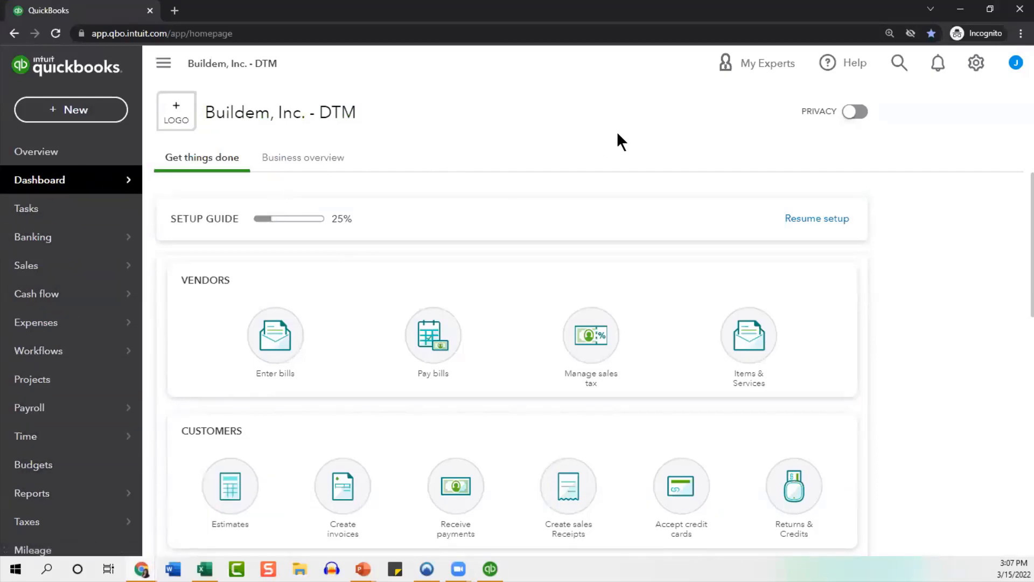
pyautogui.click(977, 62)
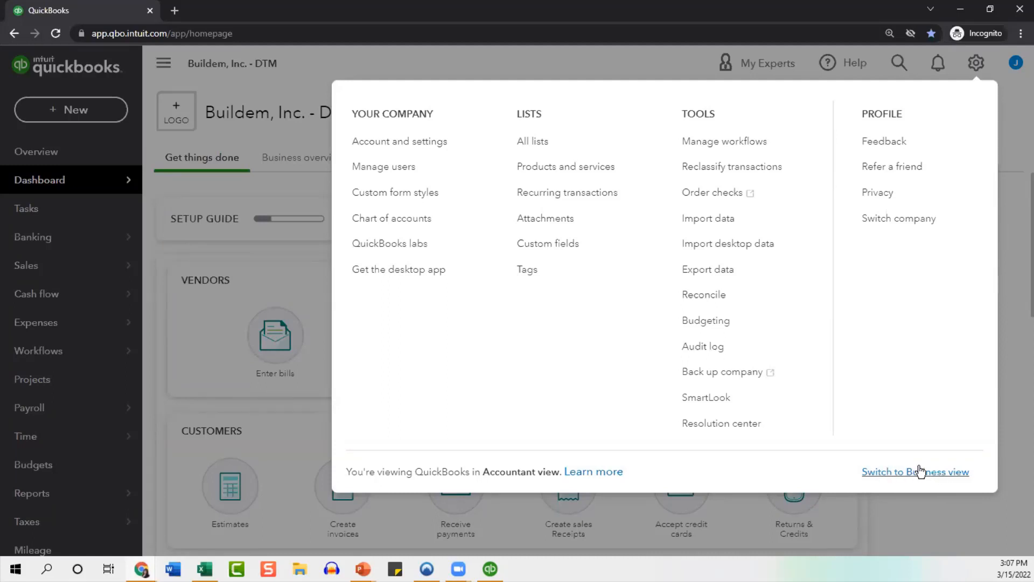
pyautogui.click(642, 64)
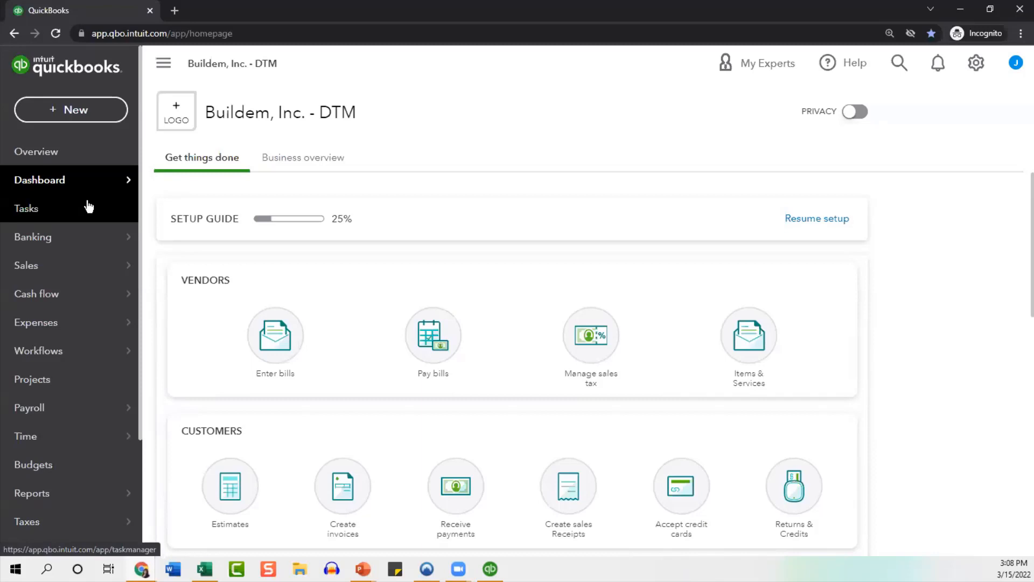
# - Open the Expense Transactions list and look through the recorded payees, categories and totals
pyautogui.moveTo(33, 327)
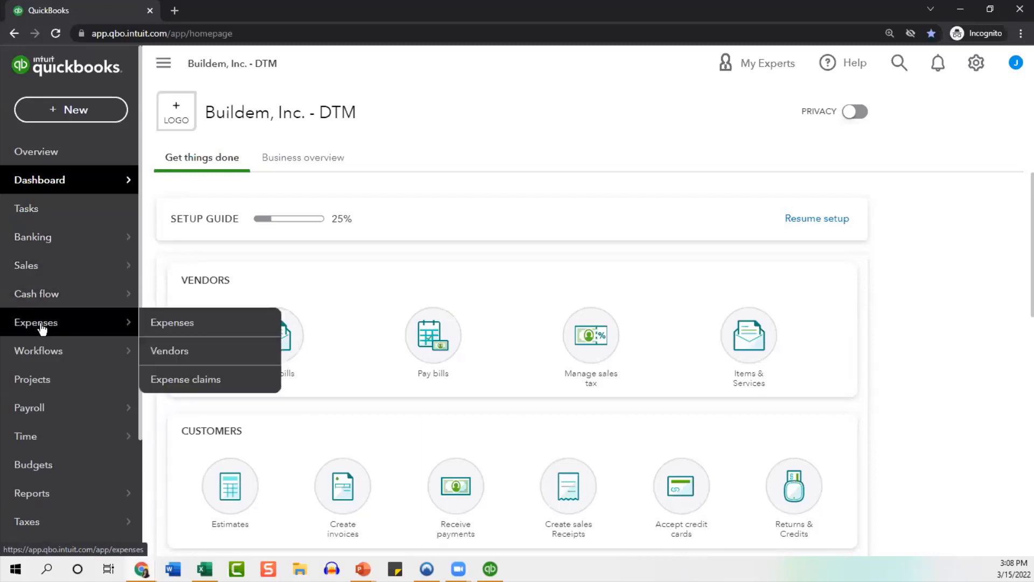
pyautogui.click(99, 325)
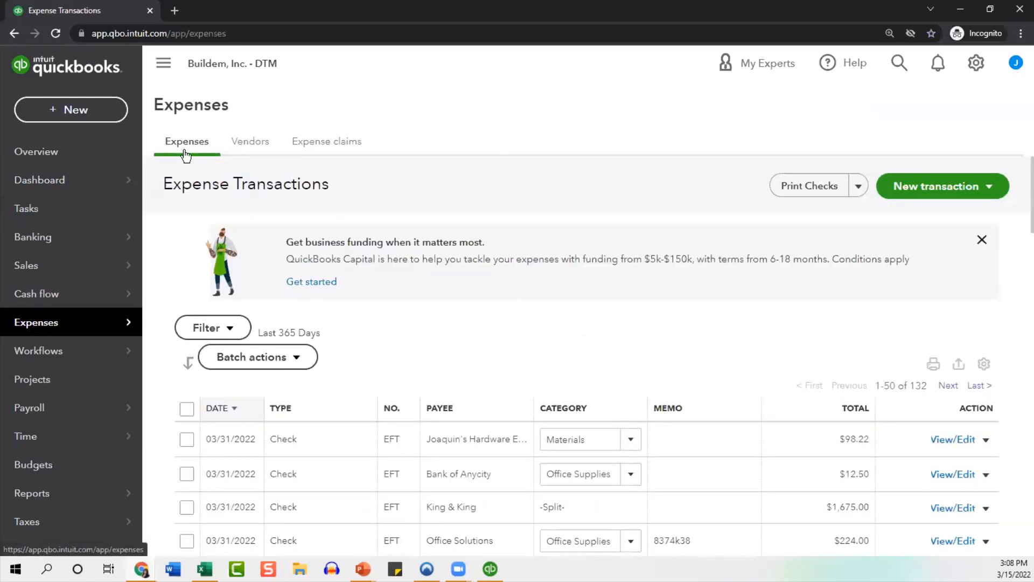
pyautogui.scroll(-3, 568, 273)
pyautogui.scroll(-5, 568, 273)
pyautogui.scroll(-1, 569, 281)
pyautogui.scroll(6, 569, 281)
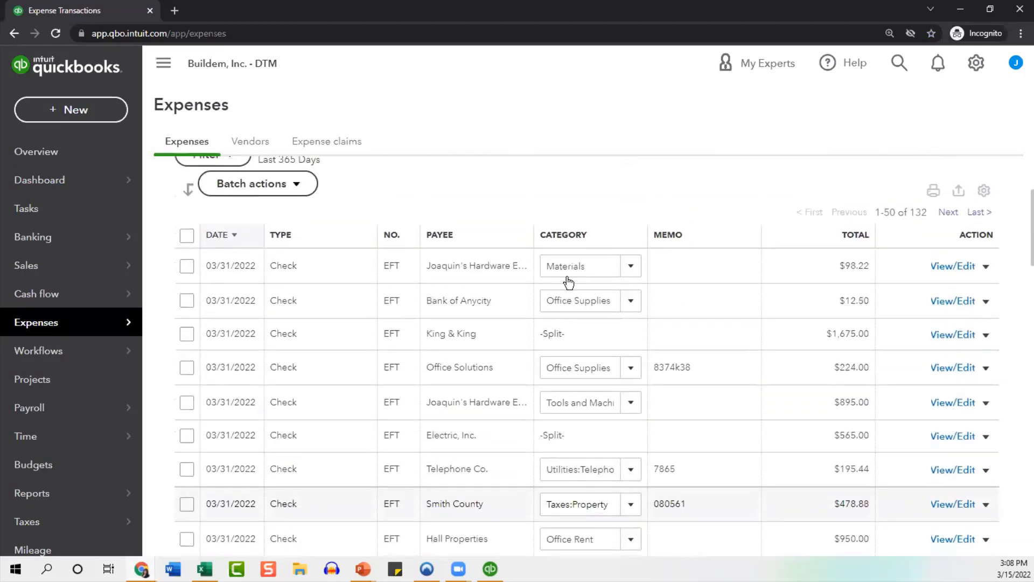
pyautogui.scroll(3, 569, 281)
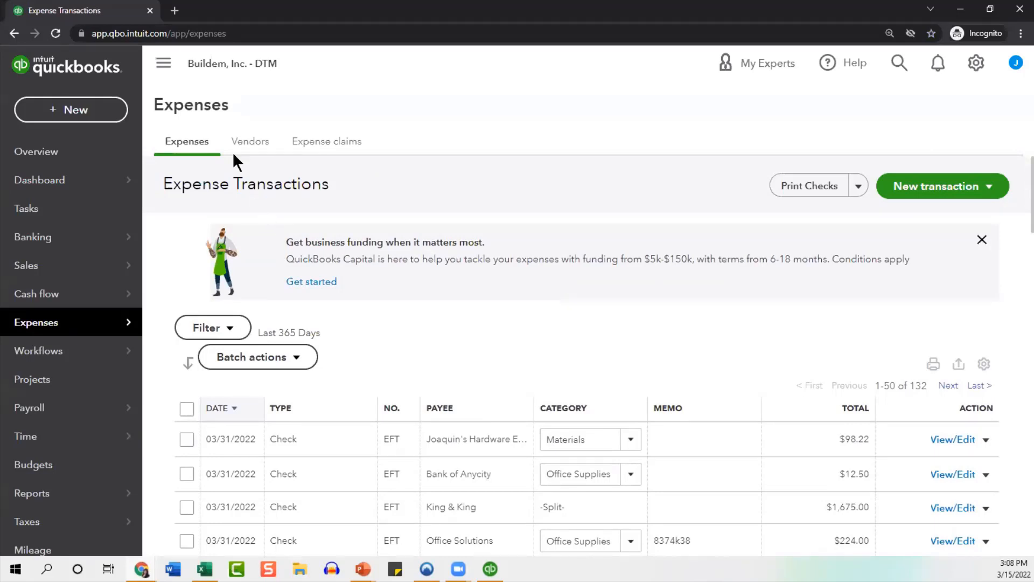
# - Open the vendor list and look through the vendors' contact details and open balances
pyautogui.click(267, 146)
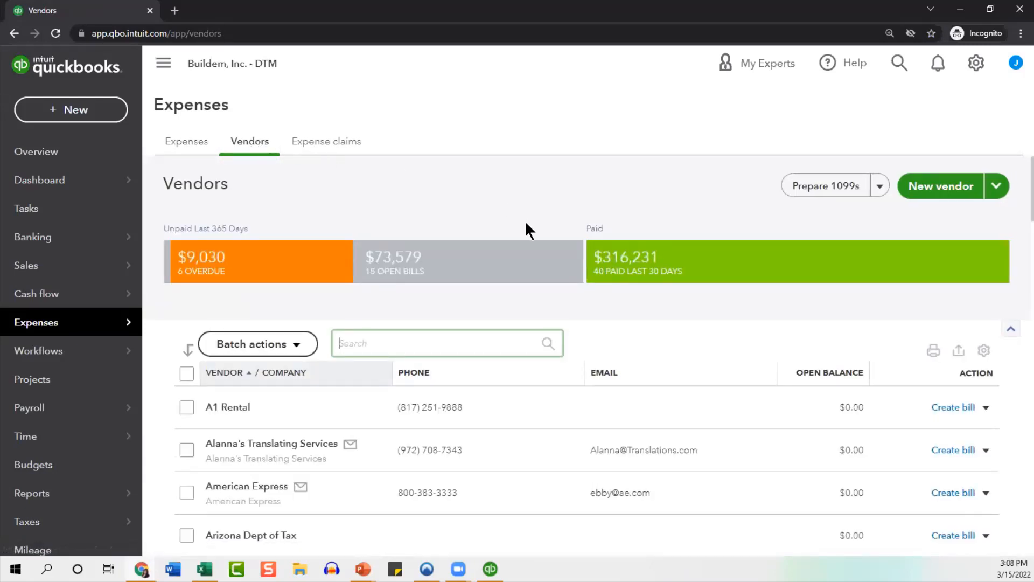
pyautogui.scroll(-2, 526, 224)
pyautogui.scroll(-5, 324, 321)
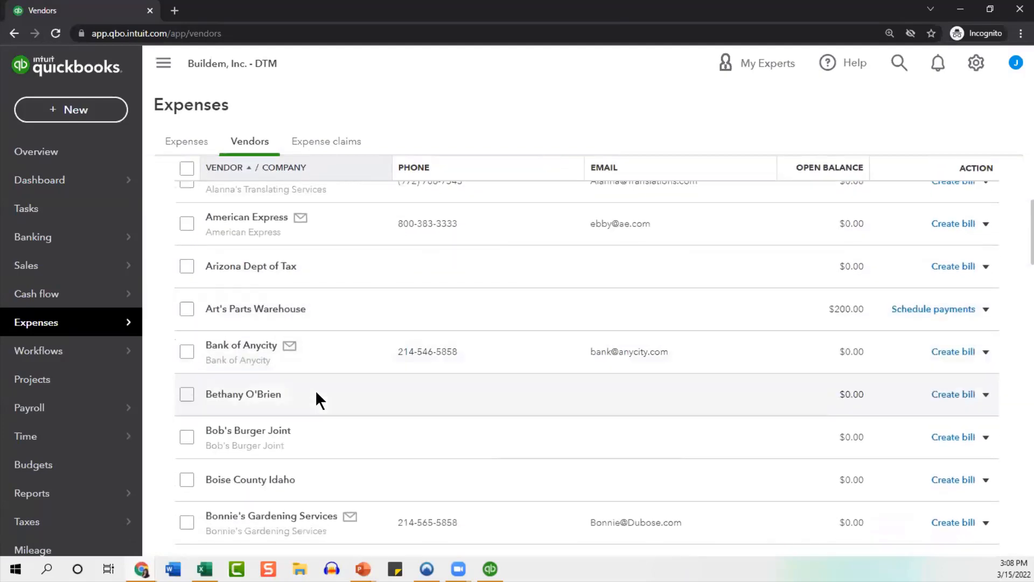
pyautogui.scroll(4, 311, 390)
pyautogui.scroll(4, 306, 377)
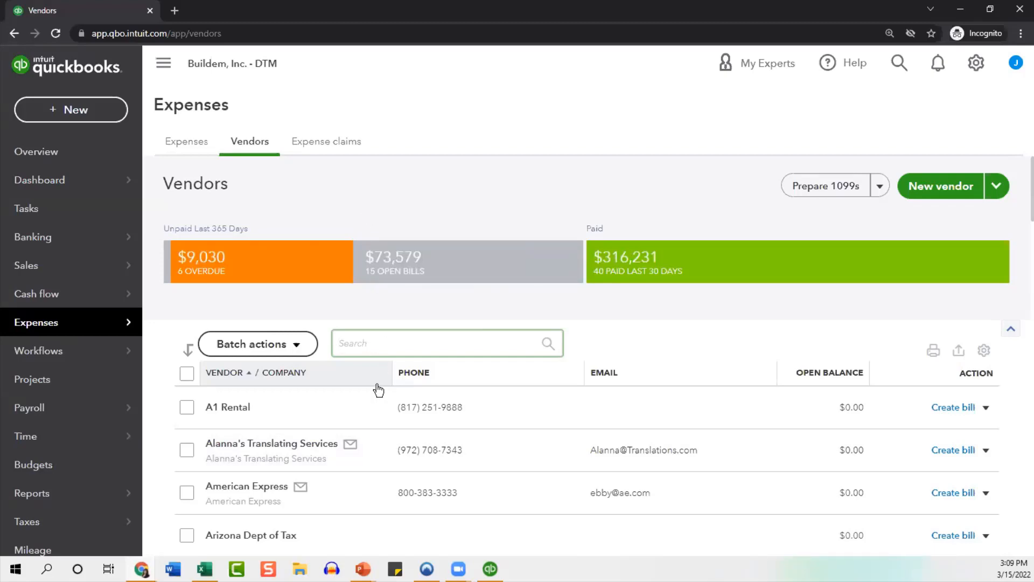
pyautogui.scroll(-5, 373, 385)
pyautogui.scroll(3, 370, 385)
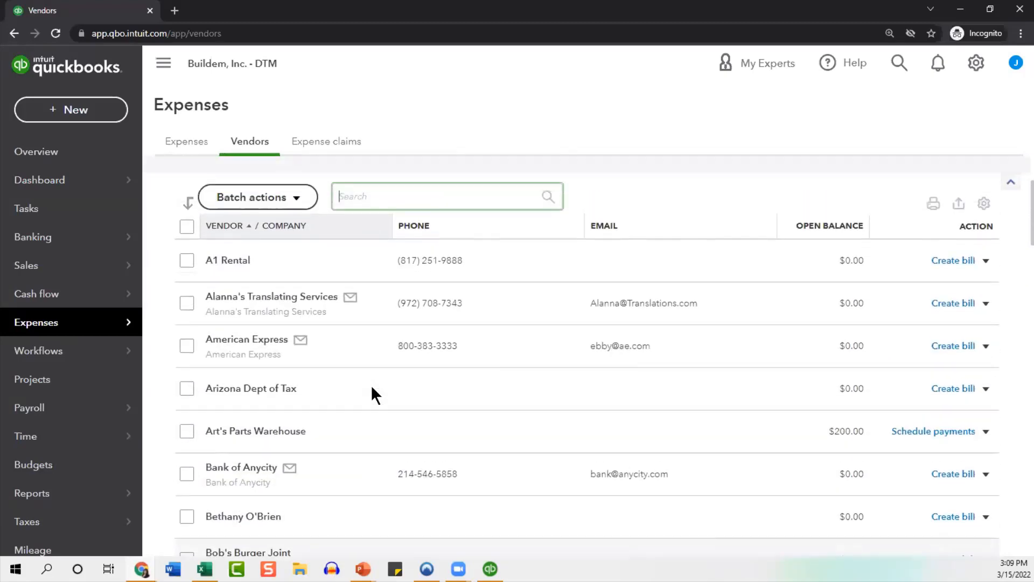
pyautogui.scroll(3, 370, 384)
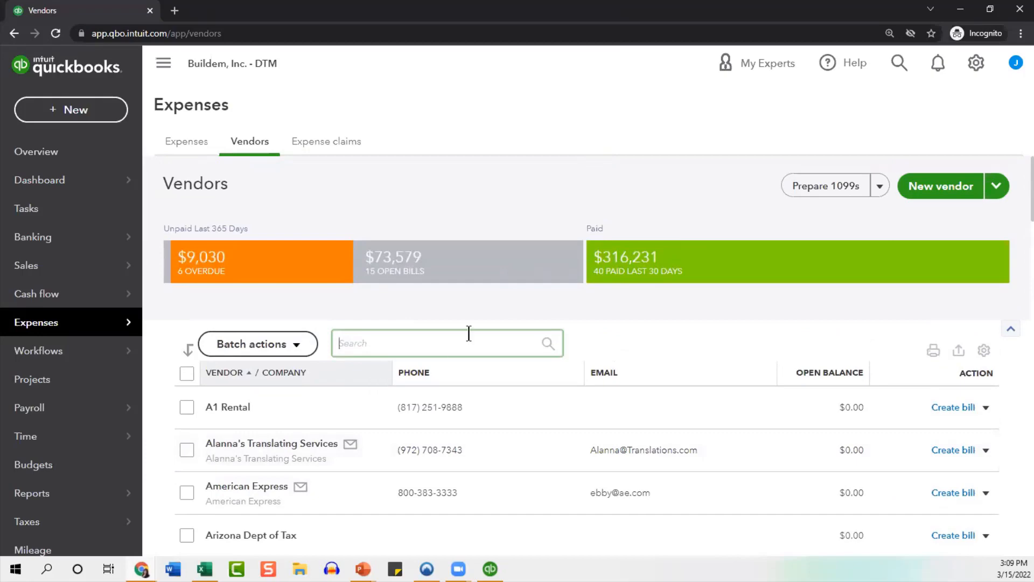
# - Filter the vendor list to vendors with open bills and review the pending bills
pyautogui.click(473, 271)
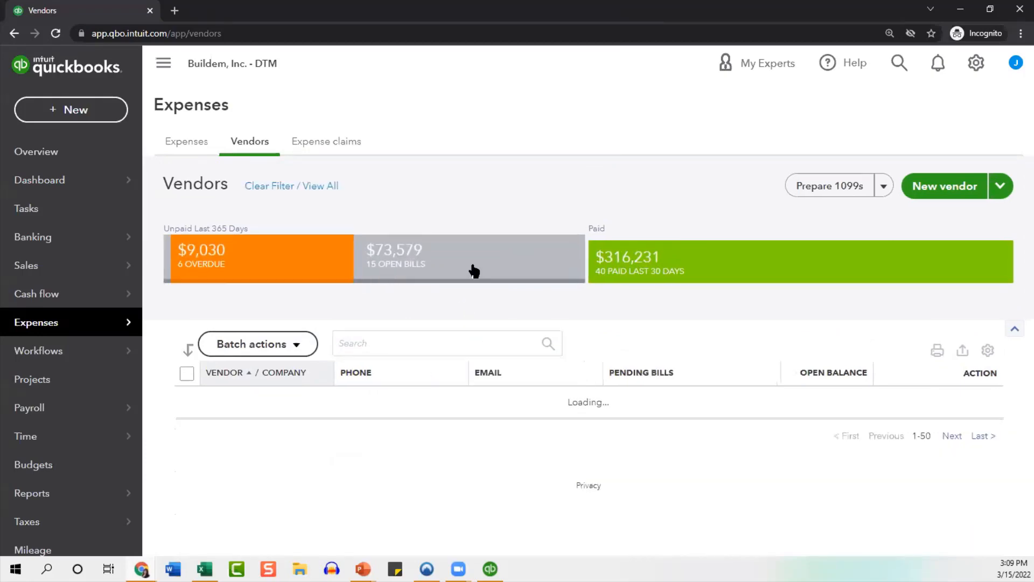
pyautogui.scroll(-3, 479, 418)
pyautogui.scroll(-3, 477, 410)
pyautogui.scroll(5, 477, 409)
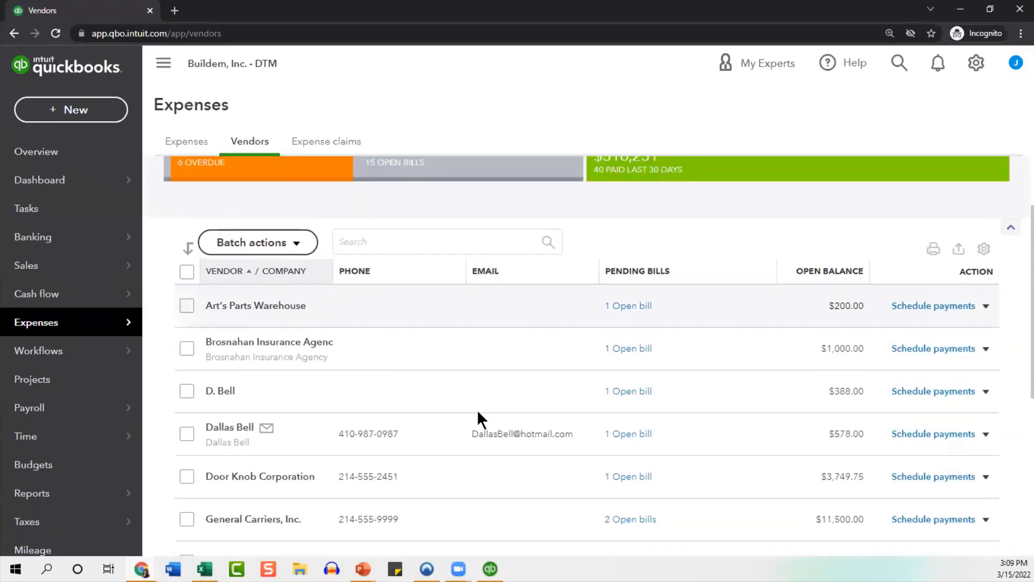
pyautogui.scroll(2, 477, 409)
# - Filter the vendor list to overdue bills, review them, and clear the filter to show all vendors
pyautogui.click(274, 265)
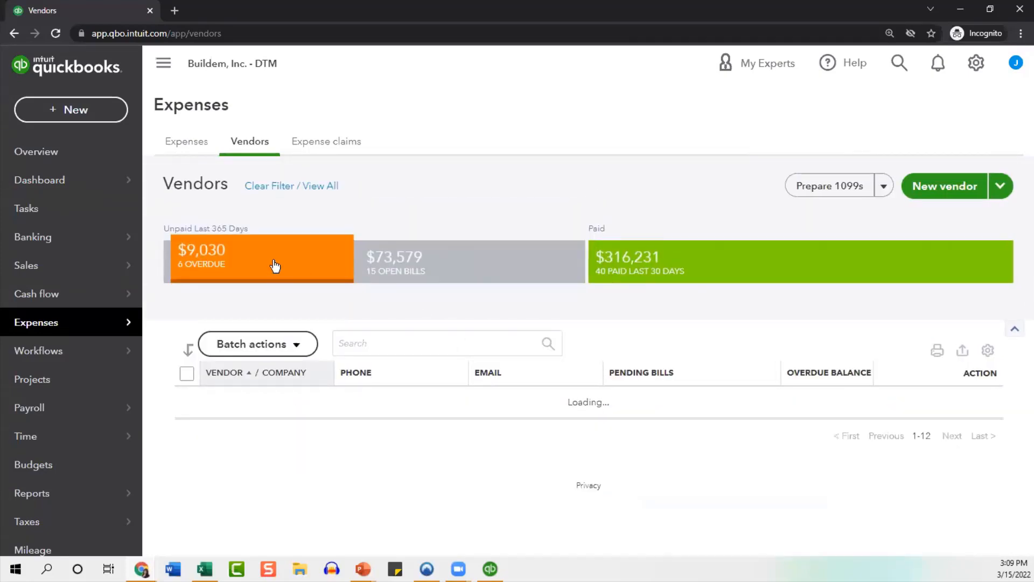
pyautogui.scroll(-3, 497, 426)
pyautogui.scroll(3, 498, 428)
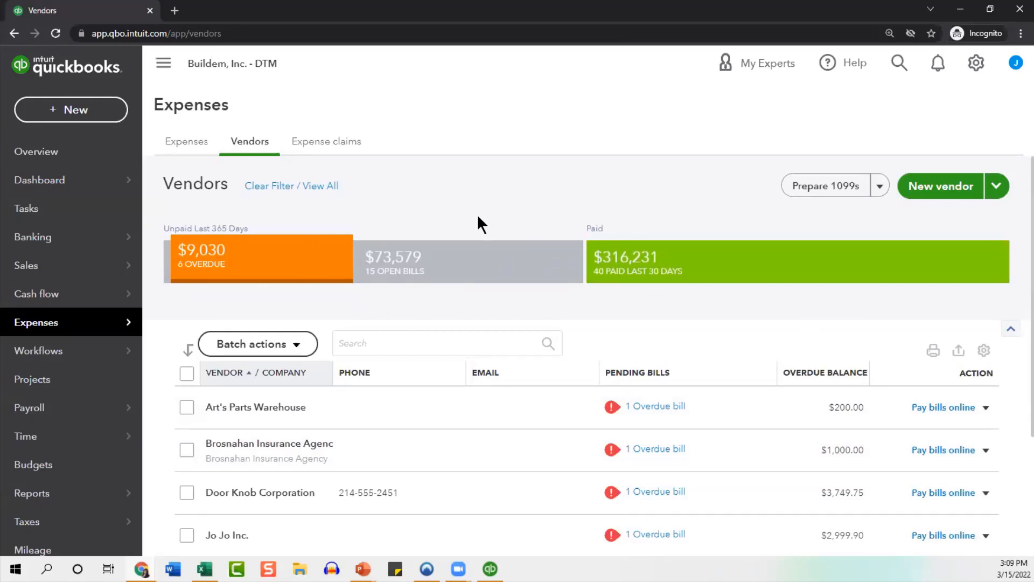
pyautogui.click(282, 188)
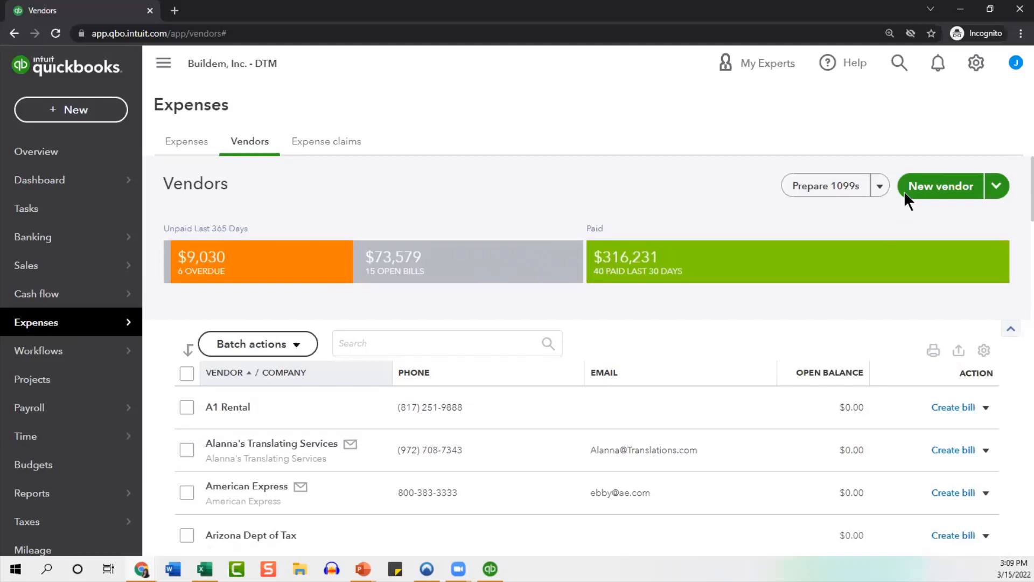
# - Open a blank Vendor Information form, examine its display name, tax ID, 1099 and default expense account fields, and close it without saving
pyautogui.click(976, 195)
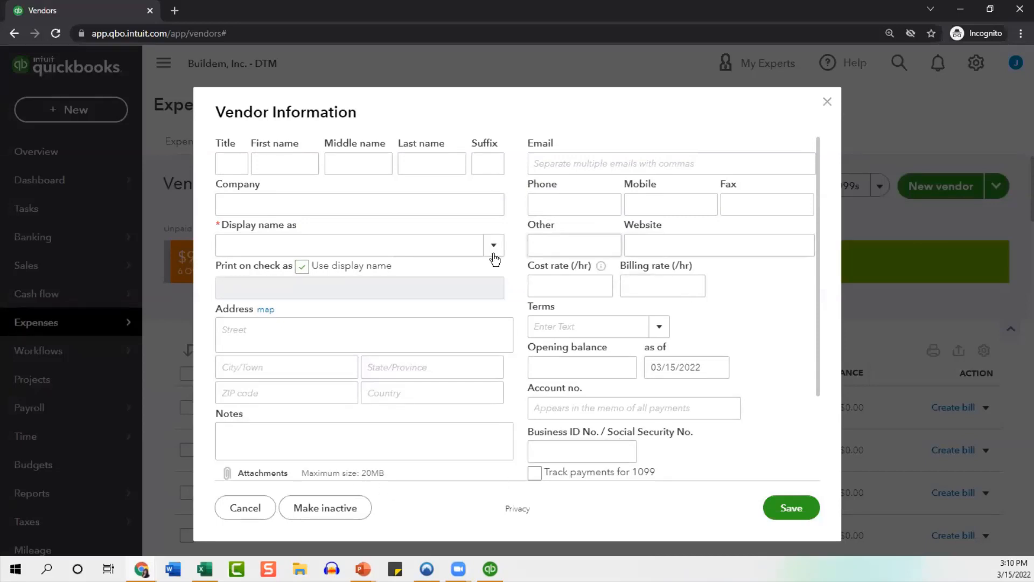
pyautogui.click(297, 248)
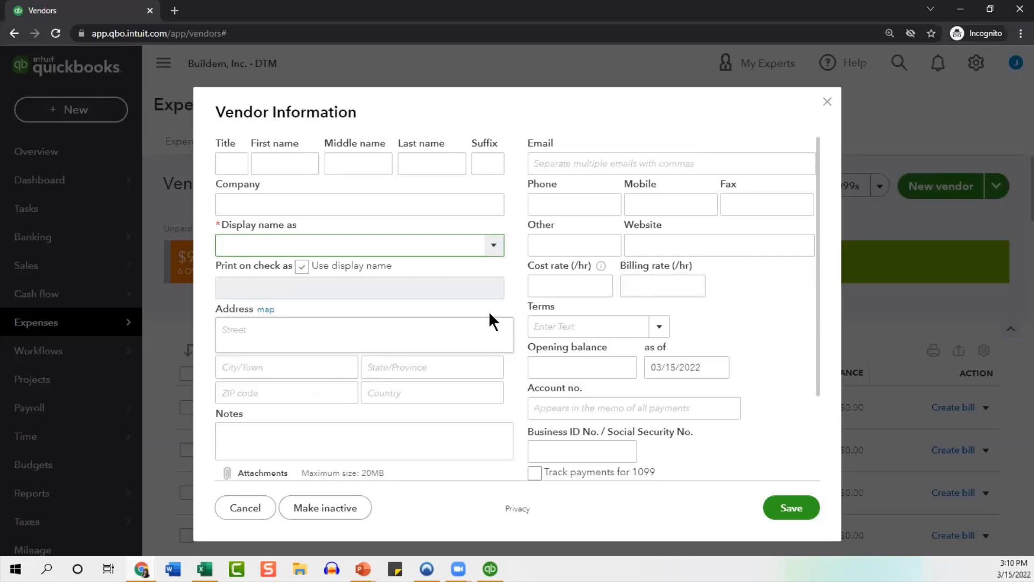
pyautogui.scroll(-3, 658, 286)
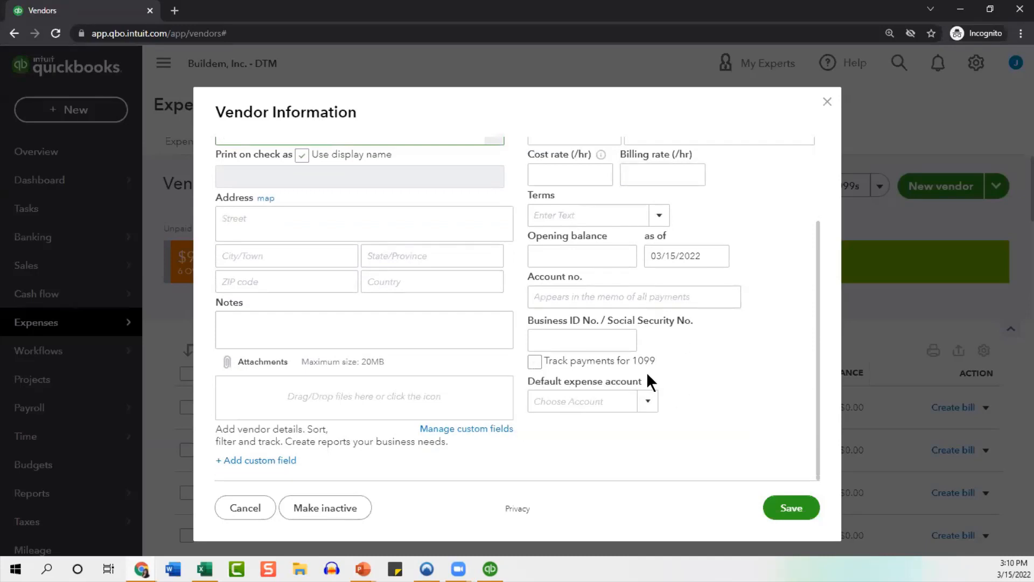
pyautogui.click(613, 338)
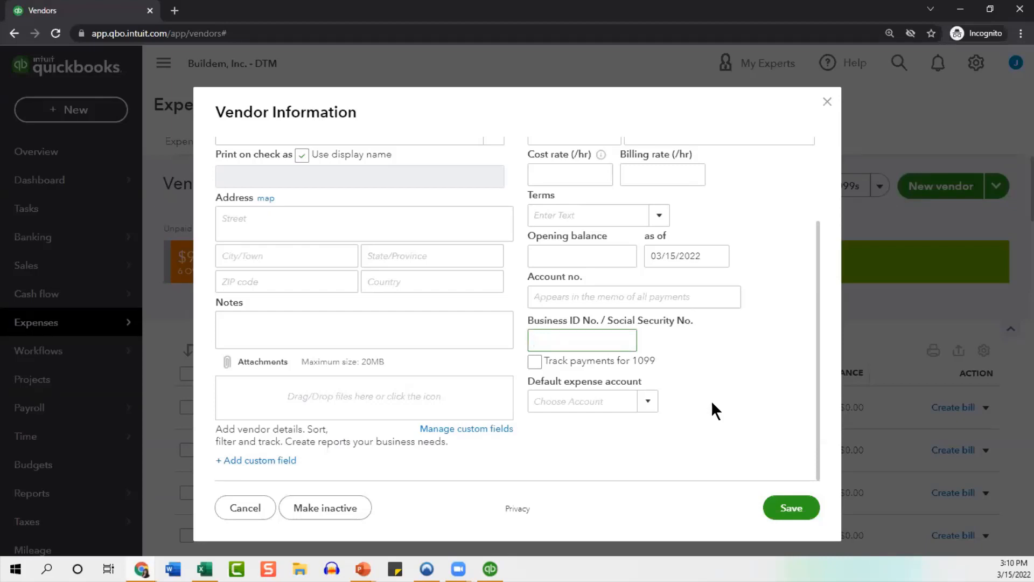
pyautogui.scroll(3, 712, 403)
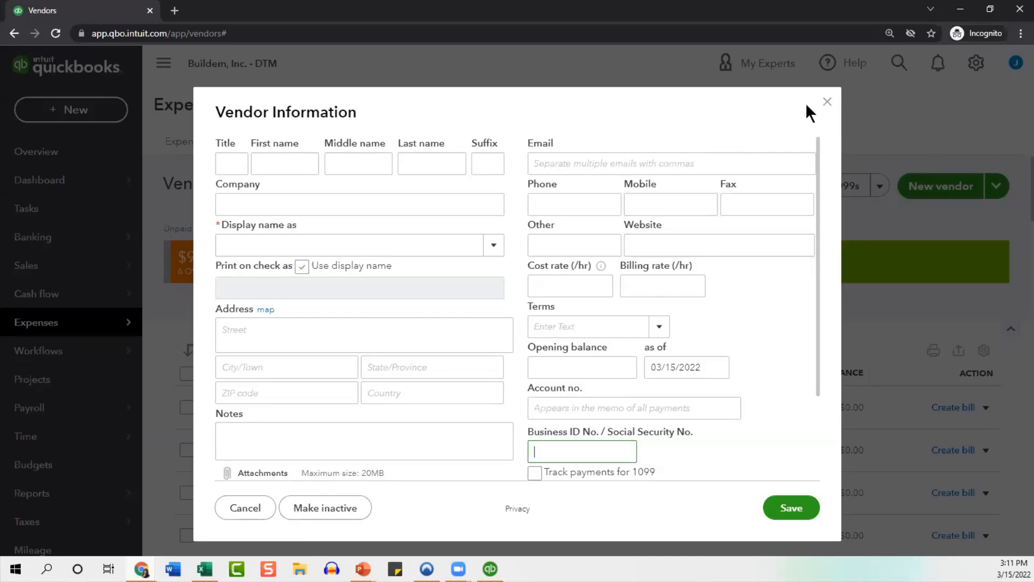
pyautogui.click(825, 103)
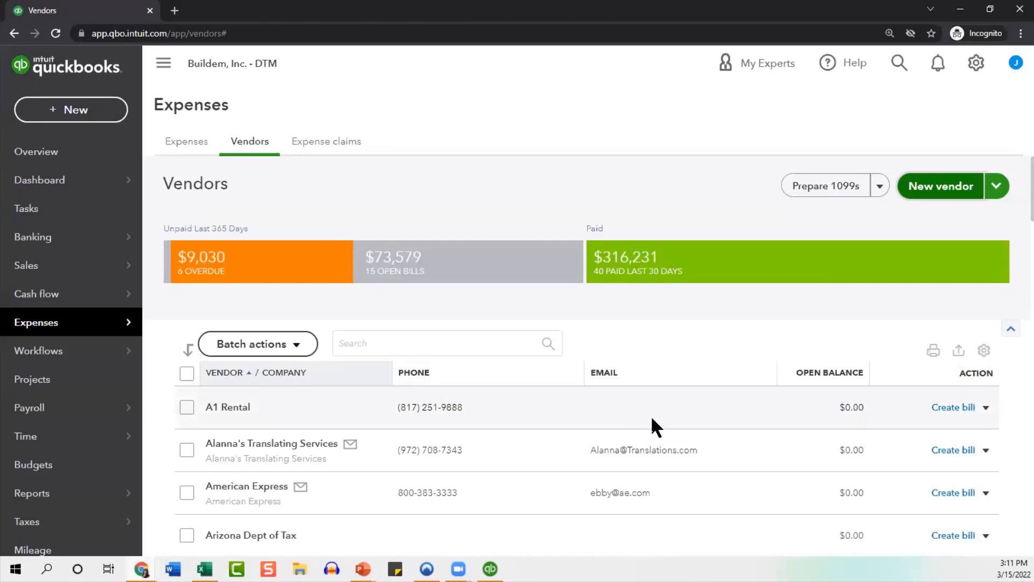
# - Examine the additional actions offered for the A1 Rental vendor and look through the vendor list and its search field
pyautogui.click(986, 408)
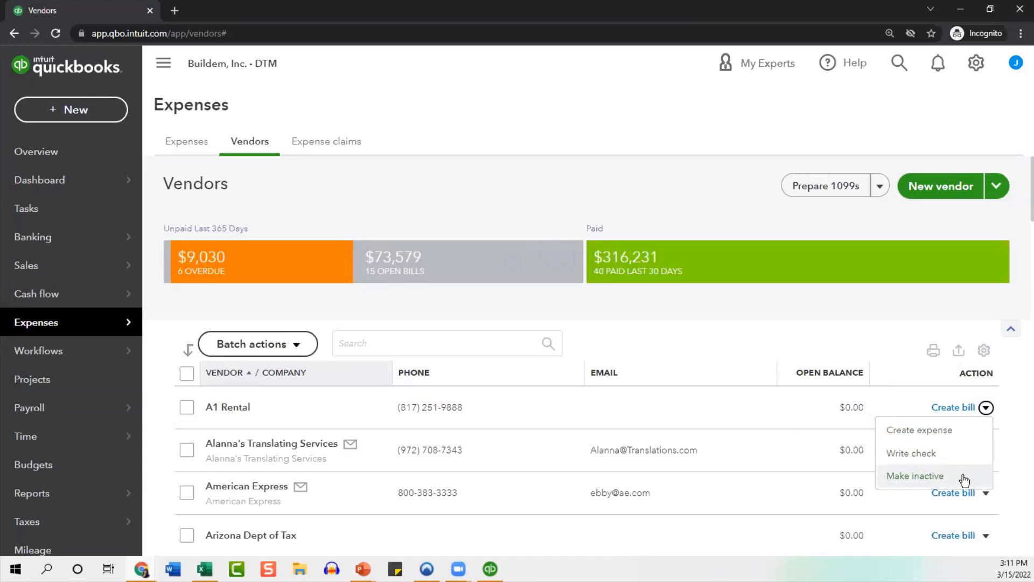
pyautogui.click(661, 81)
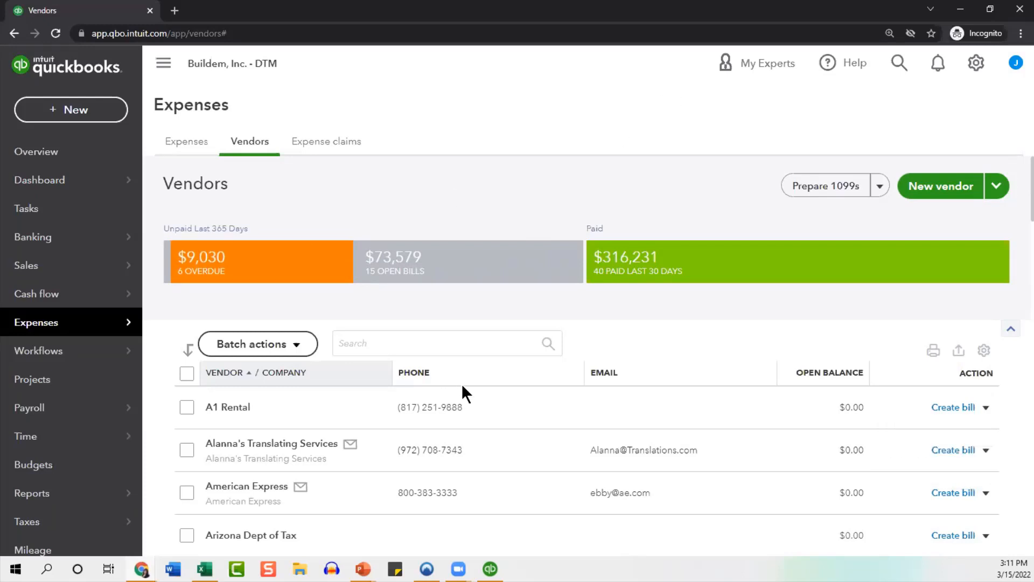
pyautogui.scroll(-5, 458, 391)
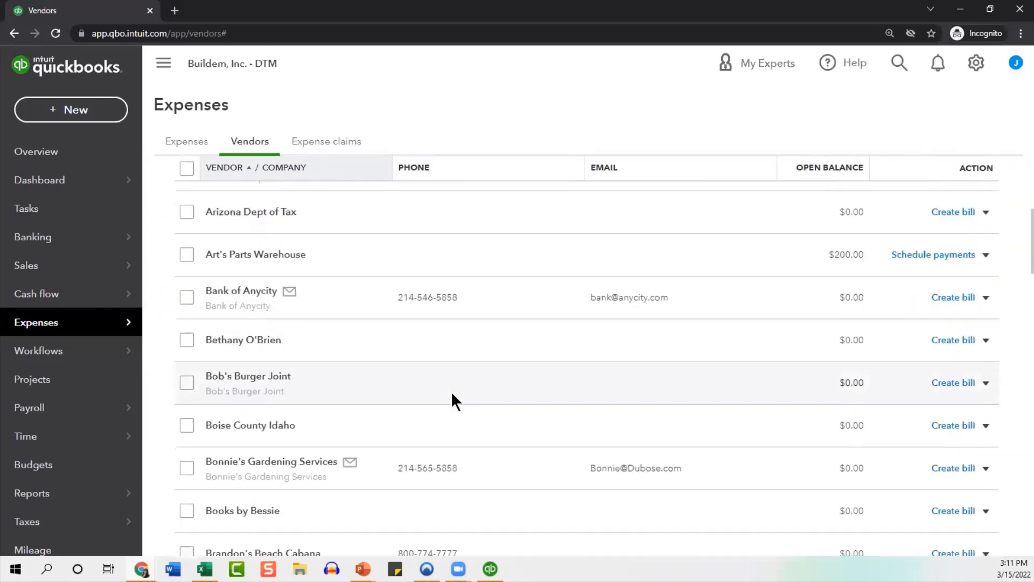
pyautogui.scroll(6, 451, 392)
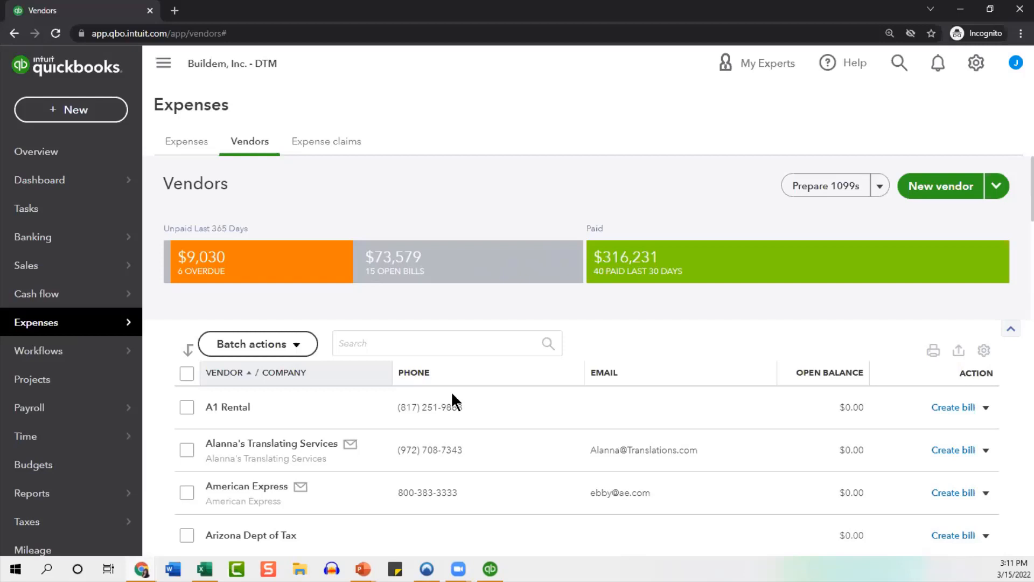
pyautogui.click(396, 351)
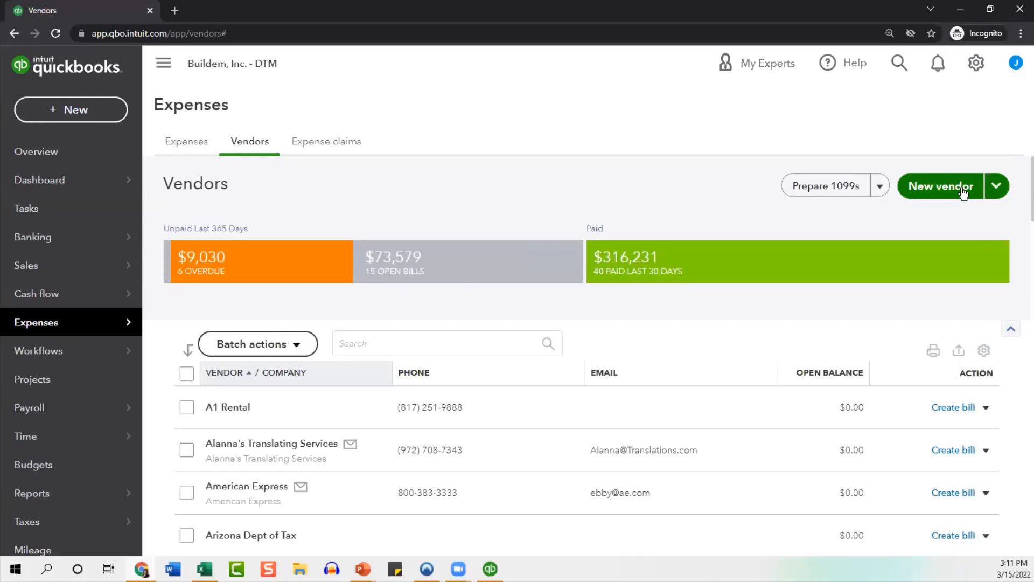
# - Open the vendor import page, examine its Excel, CSV and Google Sheet upload options, and return to the vendor list
pyautogui.click(999, 197)
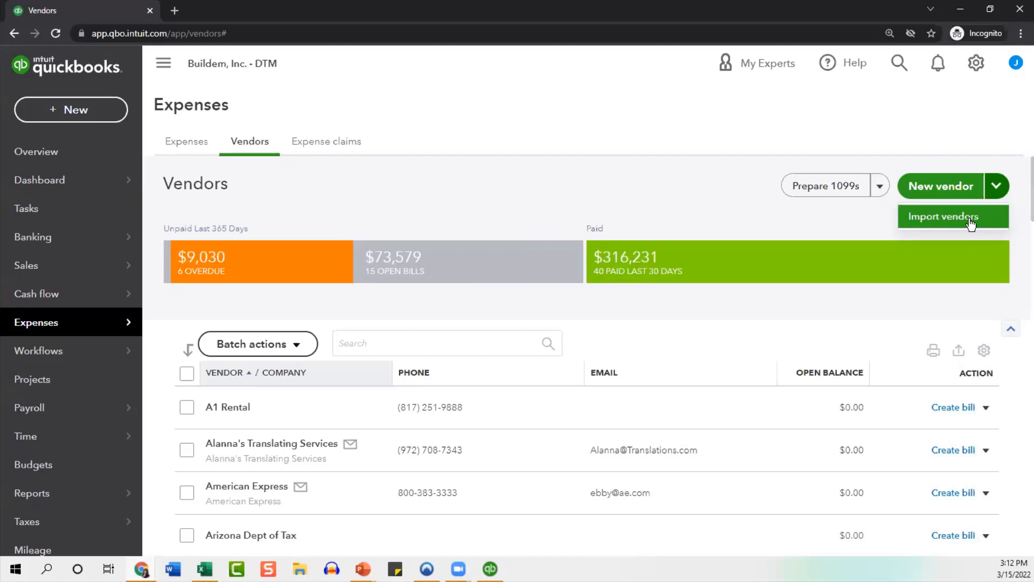
pyautogui.click(970, 220)
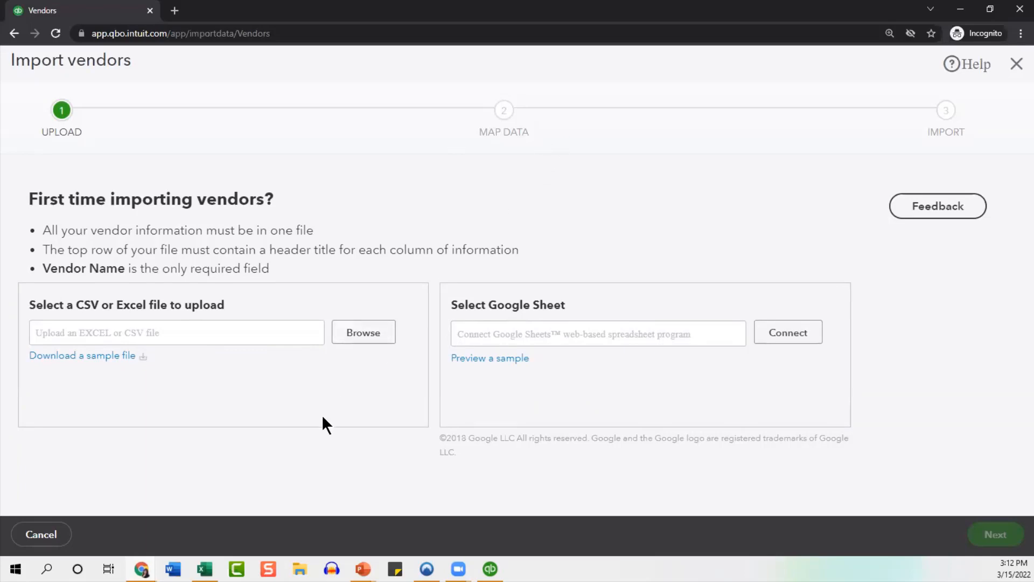
pyautogui.click(205, 568)
pyautogui.click(1013, 63)
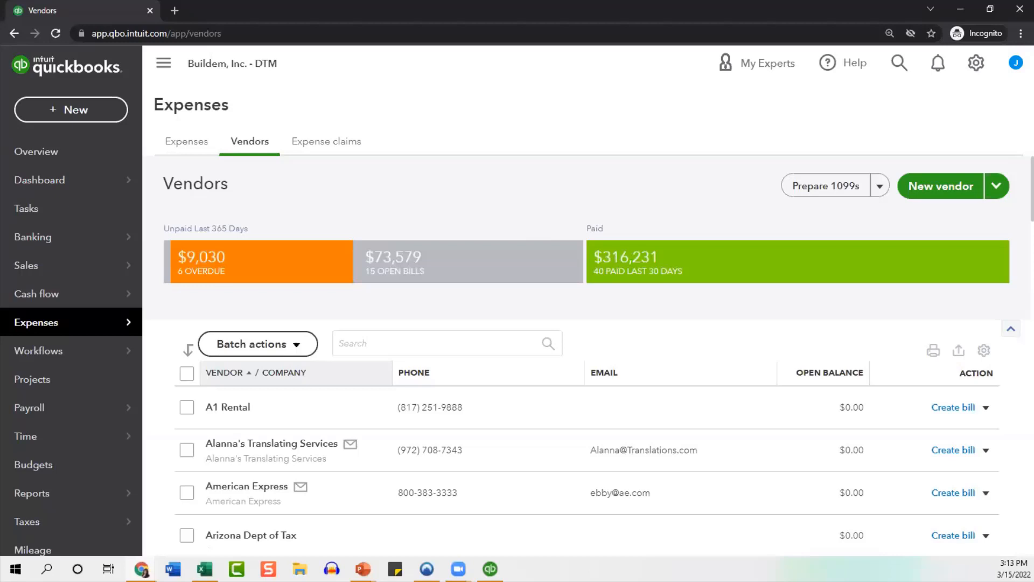
pyautogui.scroll(-1, 663, 356)
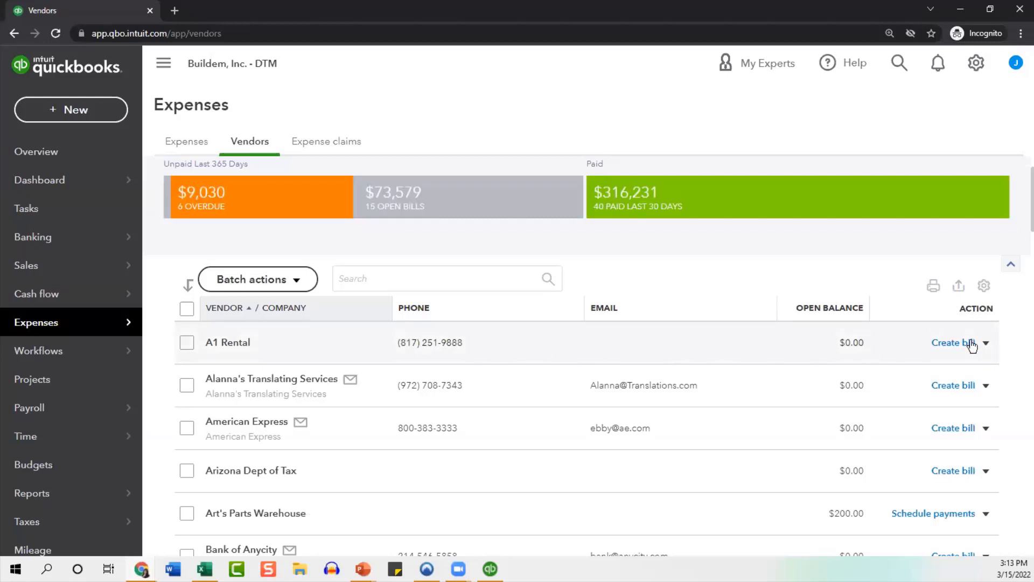
# - Hide the Phone column in the vendor list, show it again, and close the column settings
pyautogui.click(984, 287)
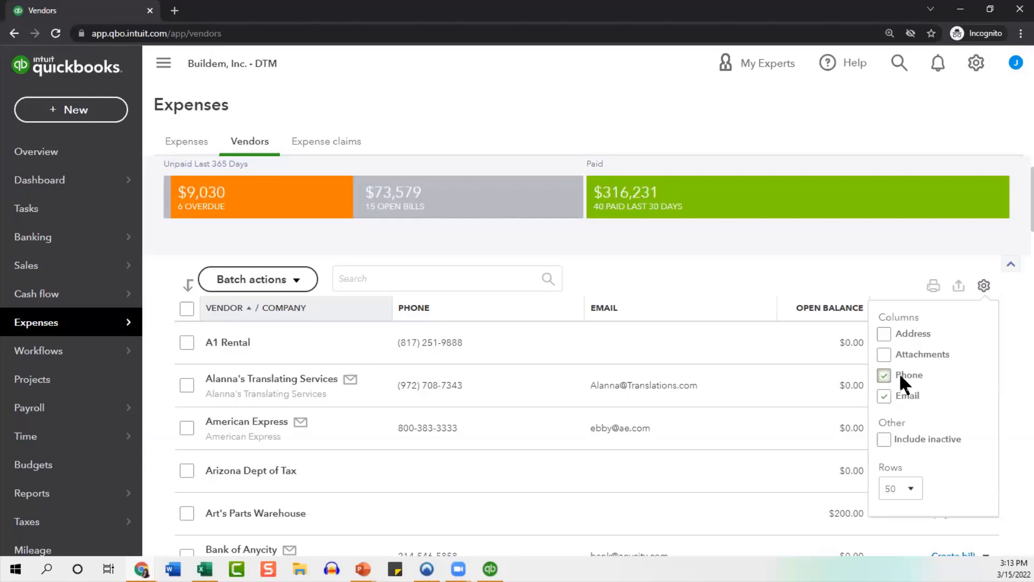
pyautogui.click(885, 374)
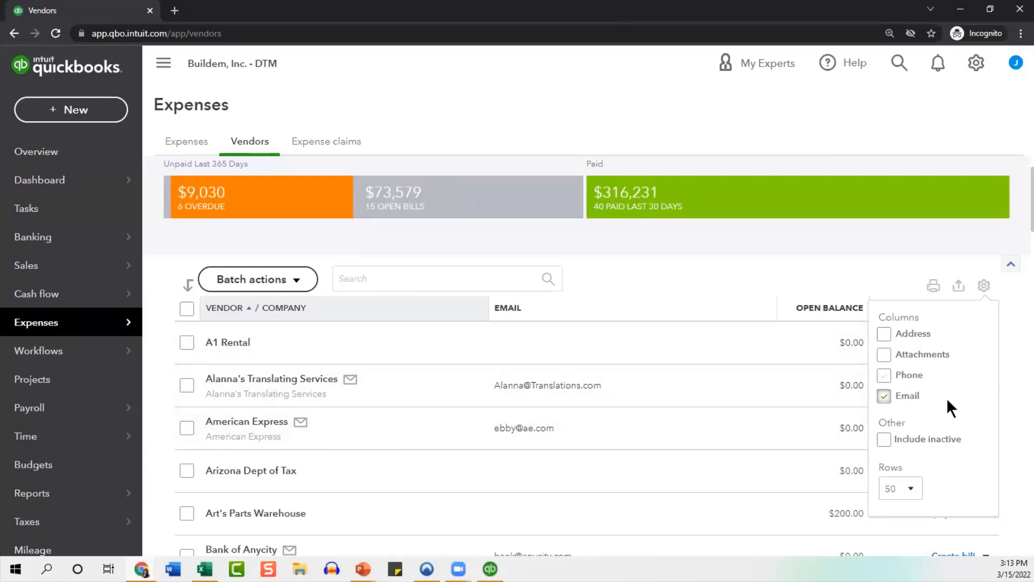
pyautogui.click(883, 375)
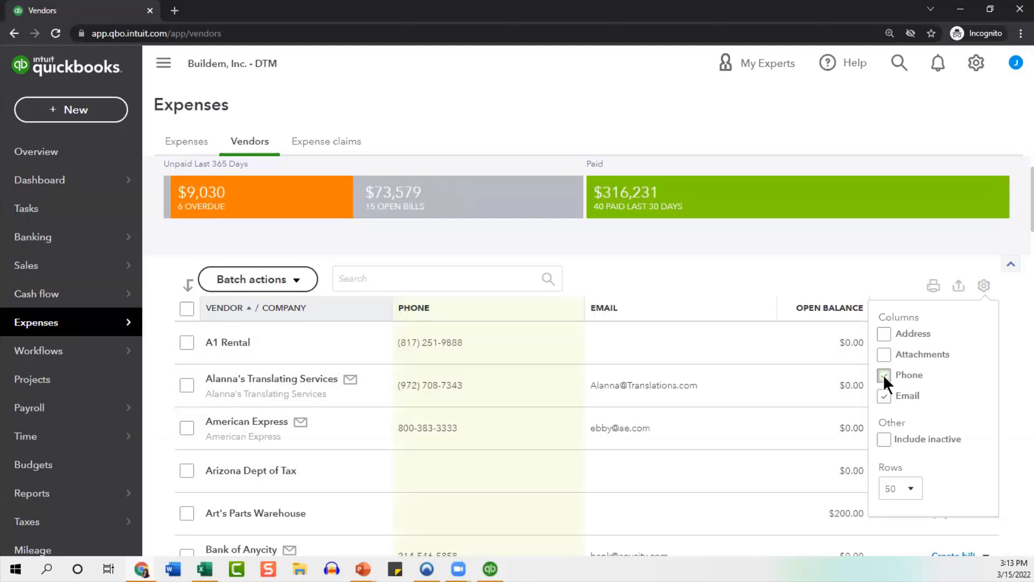
pyautogui.click(985, 287)
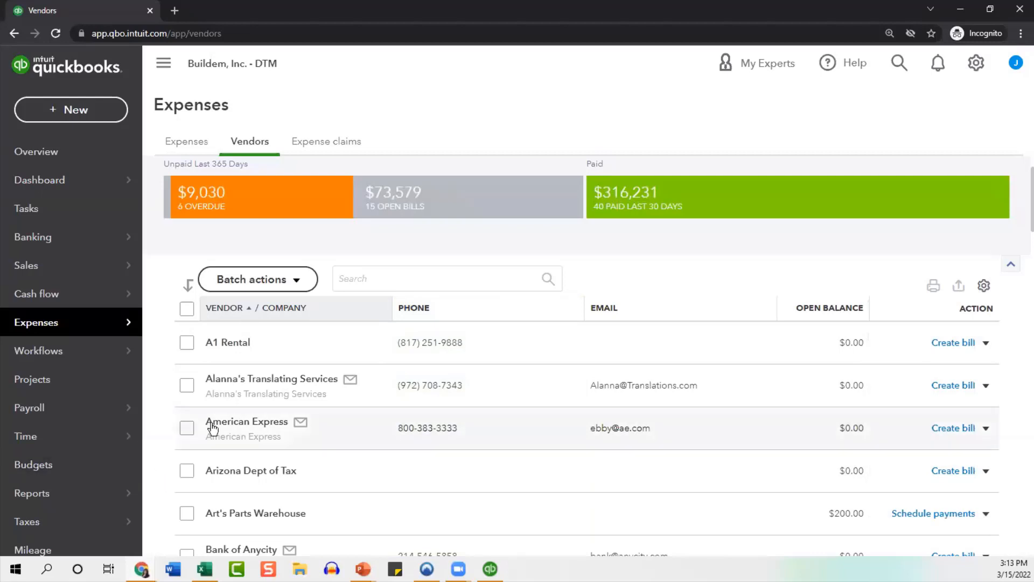
# - Open the Alanna's Translating Services vendor record, examine its vendor details, and return to its transaction list
pyautogui.click(229, 380)
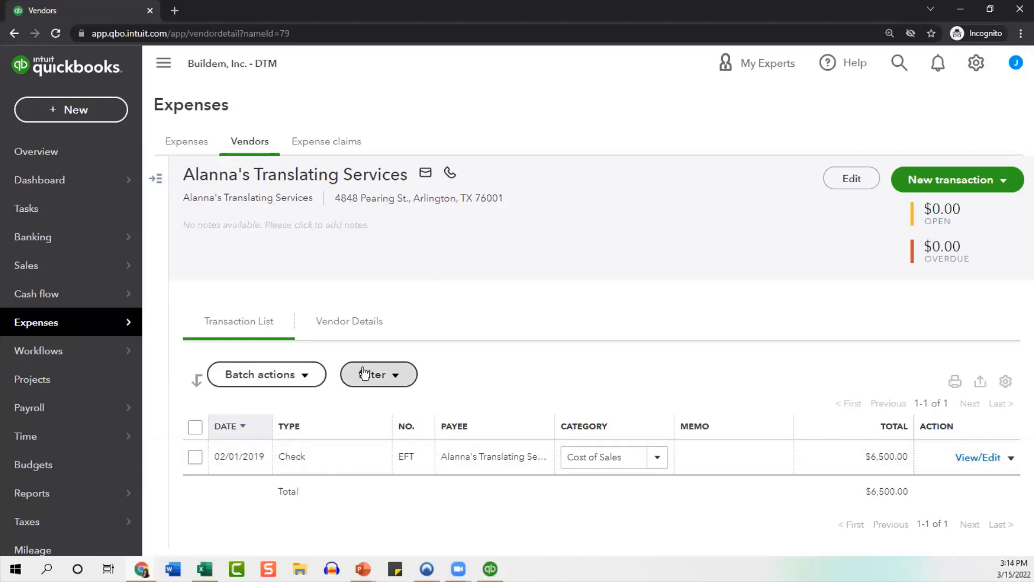
pyautogui.click(355, 325)
pyautogui.scroll(-2, 384, 324)
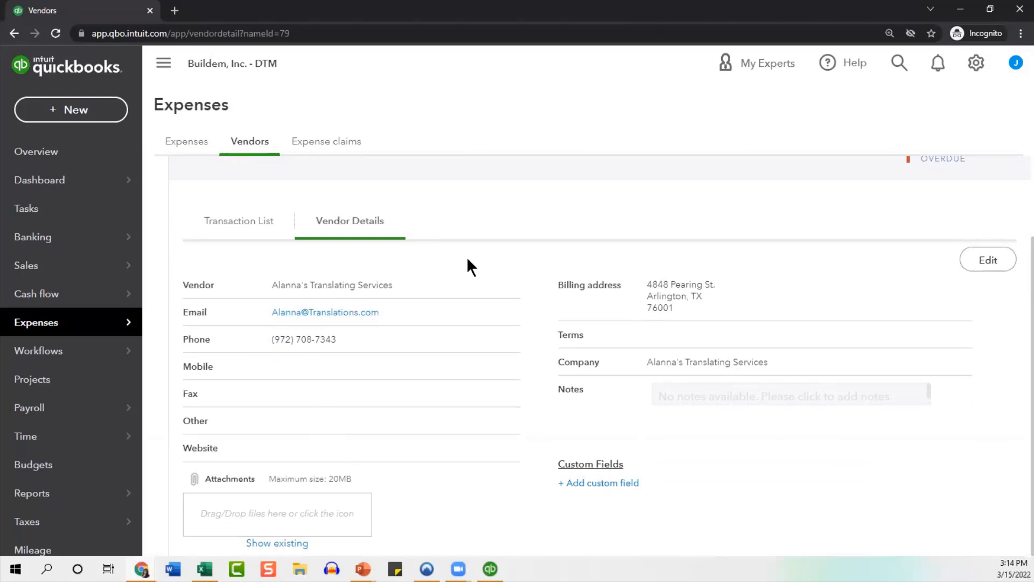
pyautogui.scroll(2, 403, 431)
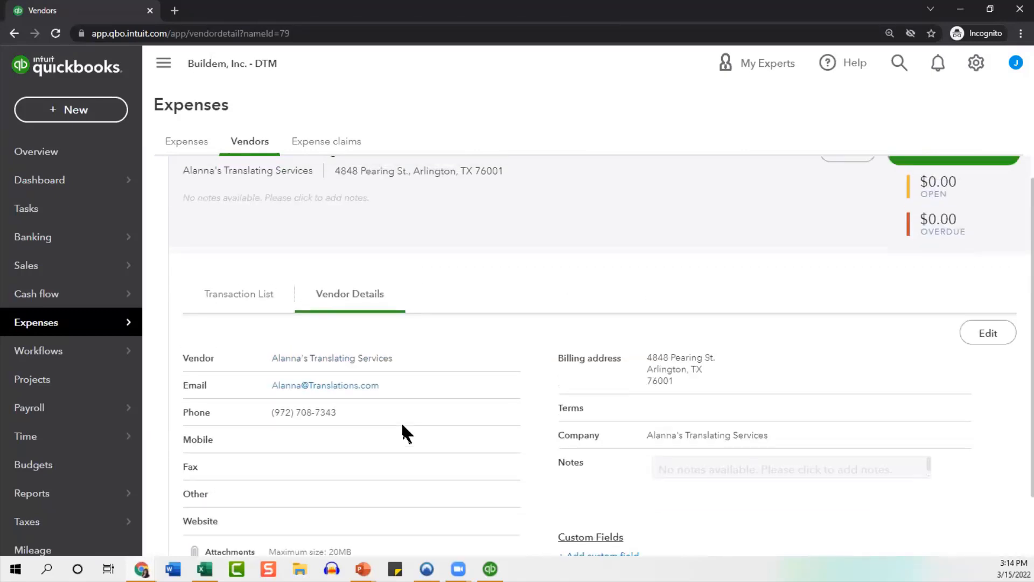
pyautogui.click(227, 329)
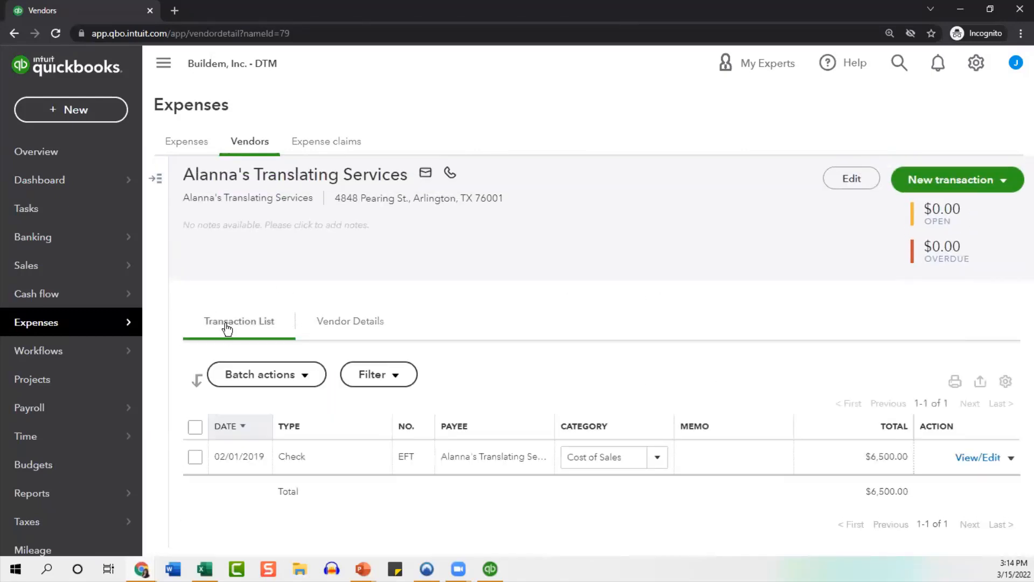
# - Expand the vendor side list and view the American Express, Arizona Dept of Tax, Art's Parts Warehouse and Bank of Anycity records in turn
pyautogui.click(155, 180)
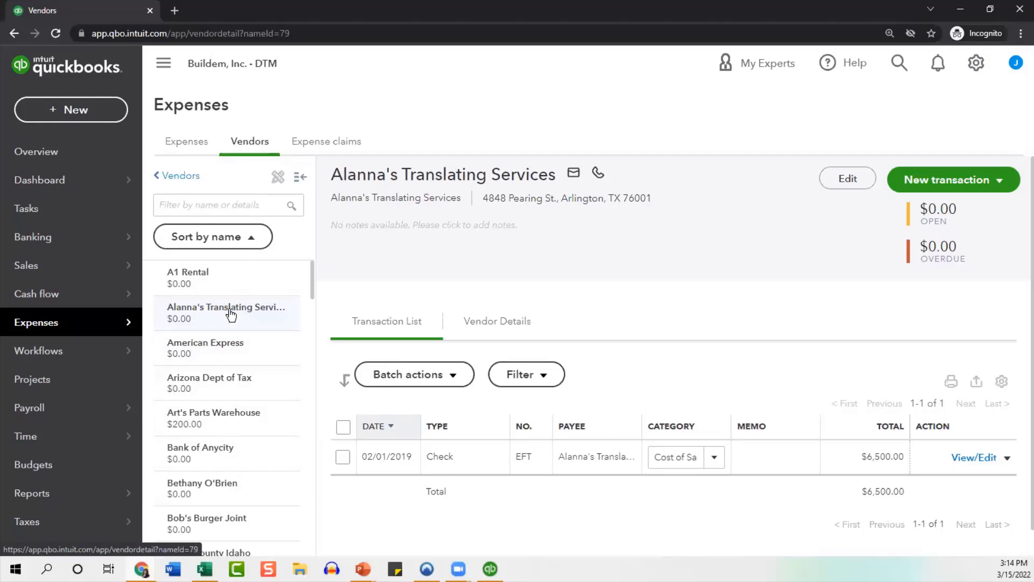
pyautogui.scroll(-3, 231, 436)
pyautogui.scroll(-3, 231, 435)
pyautogui.scroll(7, 232, 434)
pyautogui.click(236, 360)
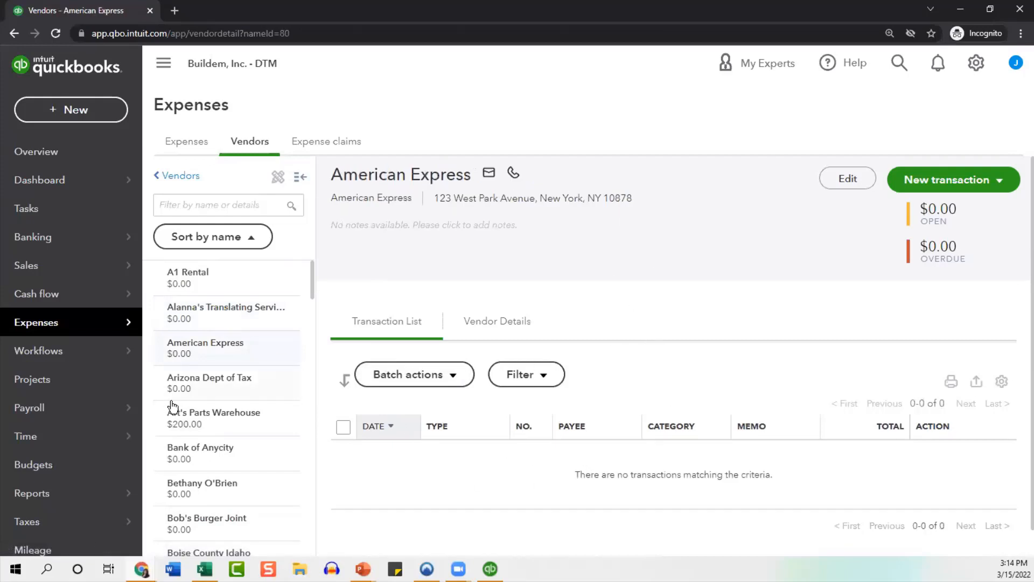
pyautogui.click(197, 387)
pyautogui.click(216, 420)
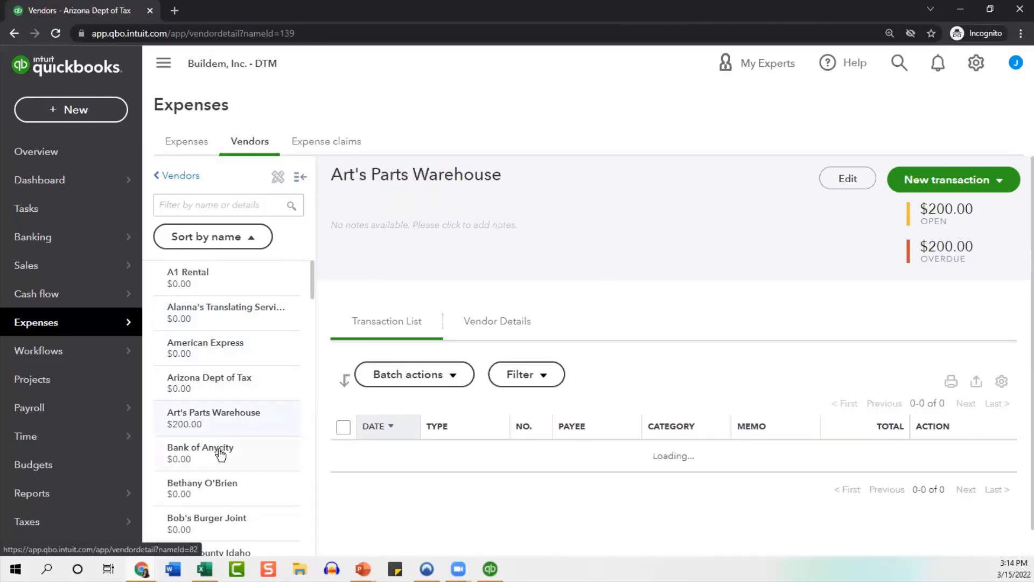
pyautogui.click(218, 452)
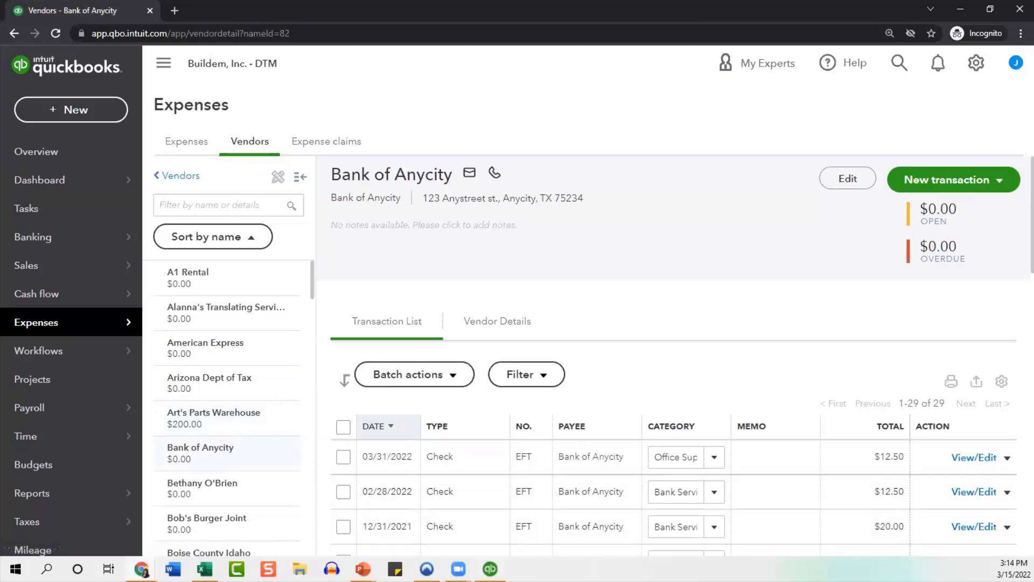
# - Switch to QuickBooks Desktop, examine its Vendor Center for comparison, and return to QuickBooks Online in the browser
pyautogui.click(489, 568)
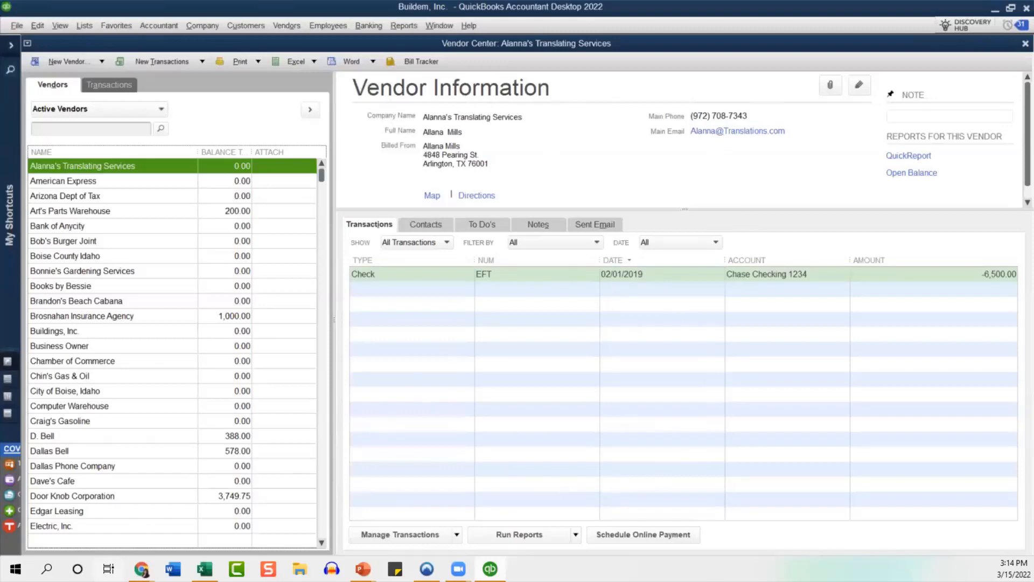
pyautogui.moveTo(141, 569)
pyautogui.click(247, 532)
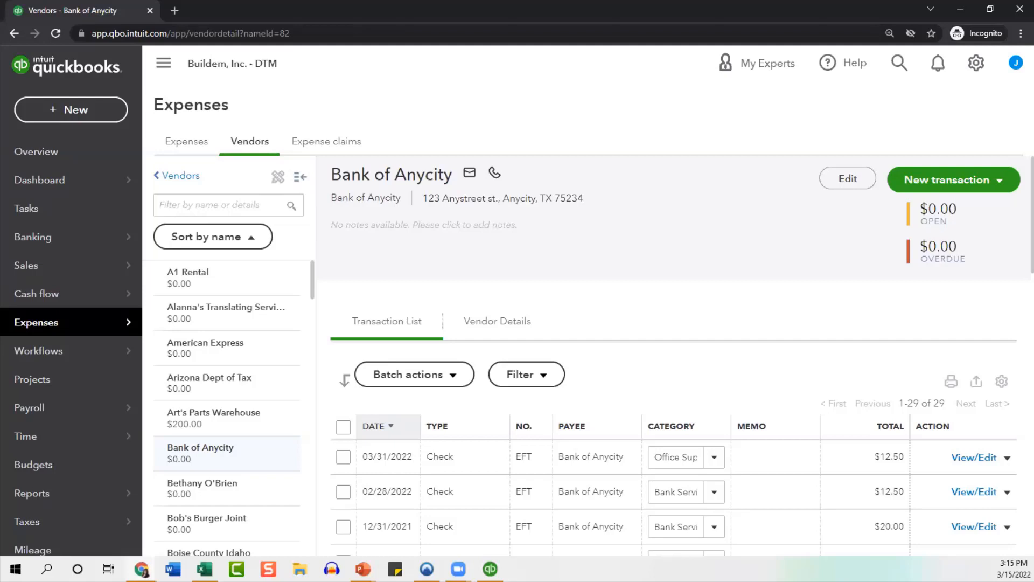
# - Start a new bill and choose A1 Rental as the vendor
pyautogui.click(94, 109)
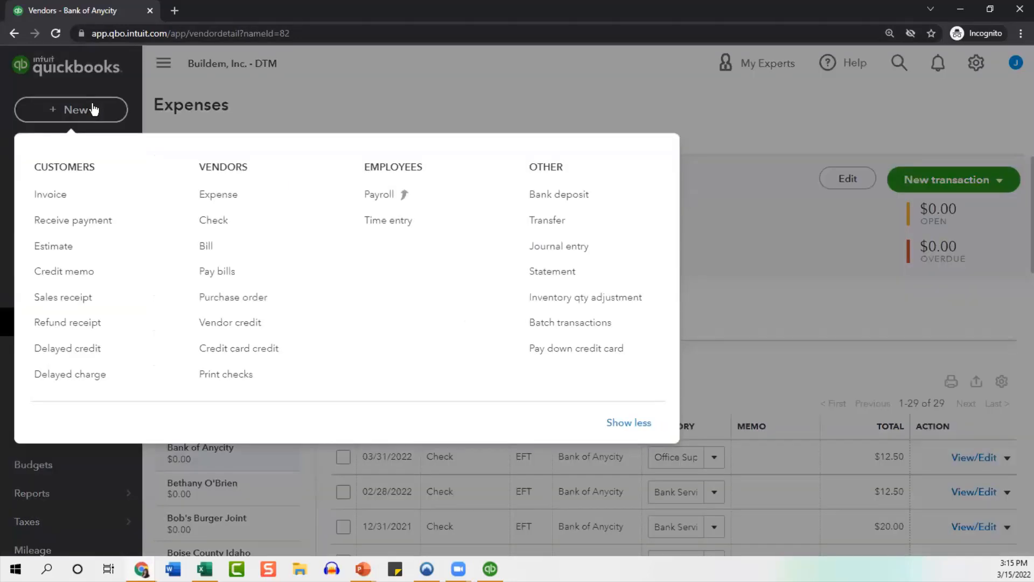
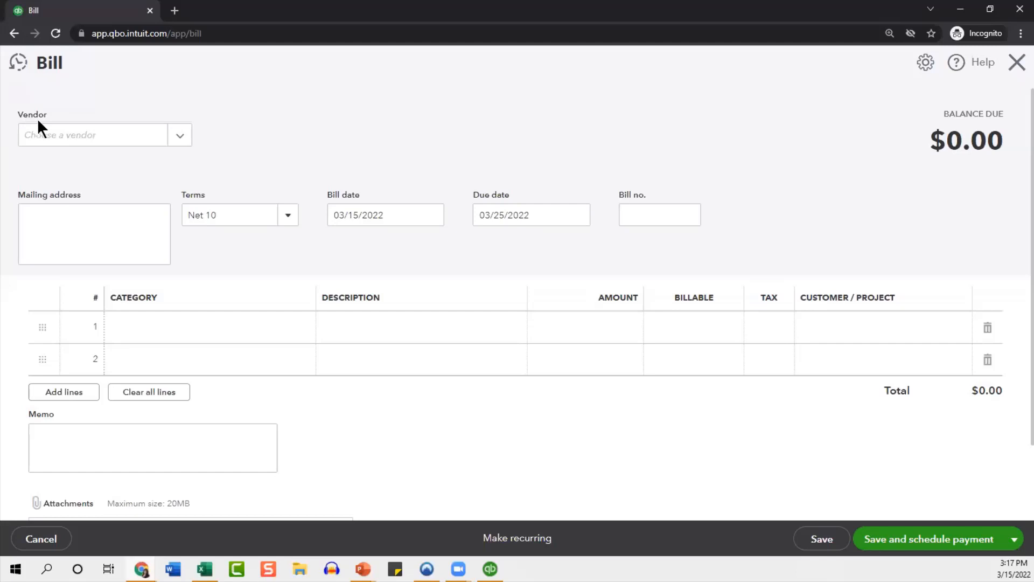
pyautogui.click(129, 137)
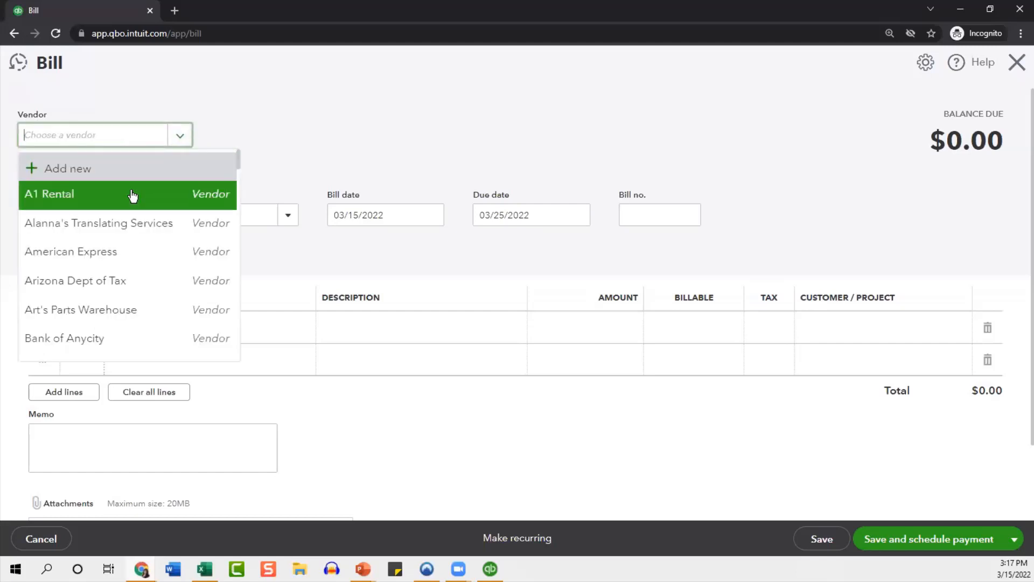
pyautogui.click(131, 194)
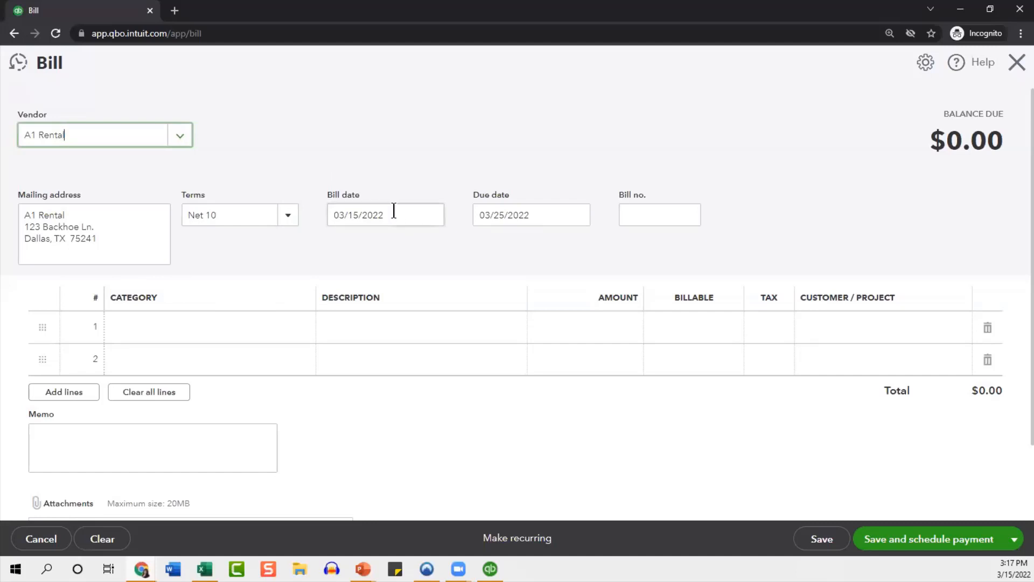
# - Set the bill date to 02/03/2022 and the bill number to 449
pyautogui.moveTo(392, 210); pyautogui.dragTo(324, 215)
pyautogui.write('02/03/202')
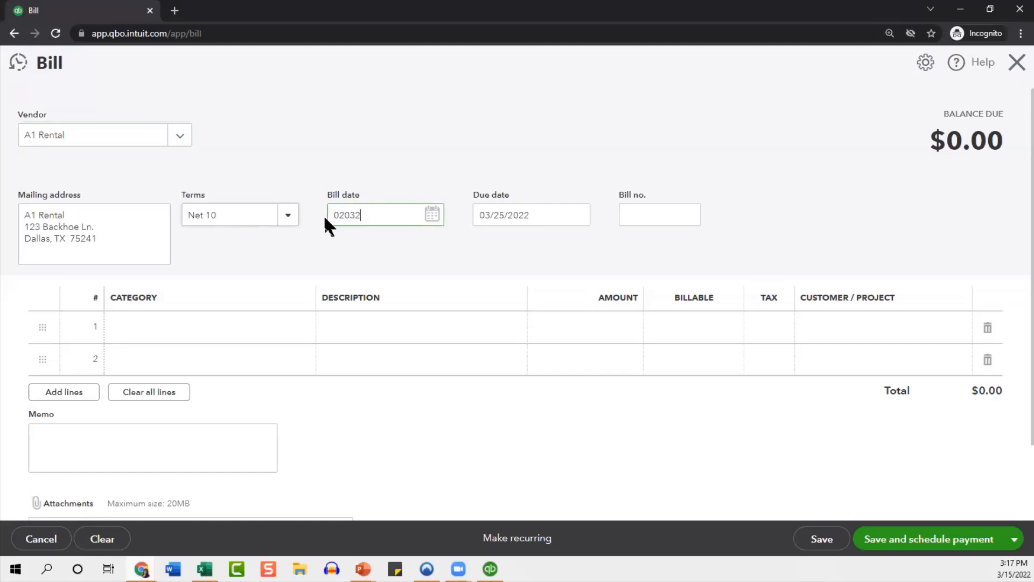
pyautogui.write('22')
pyautogui.press('Tab')
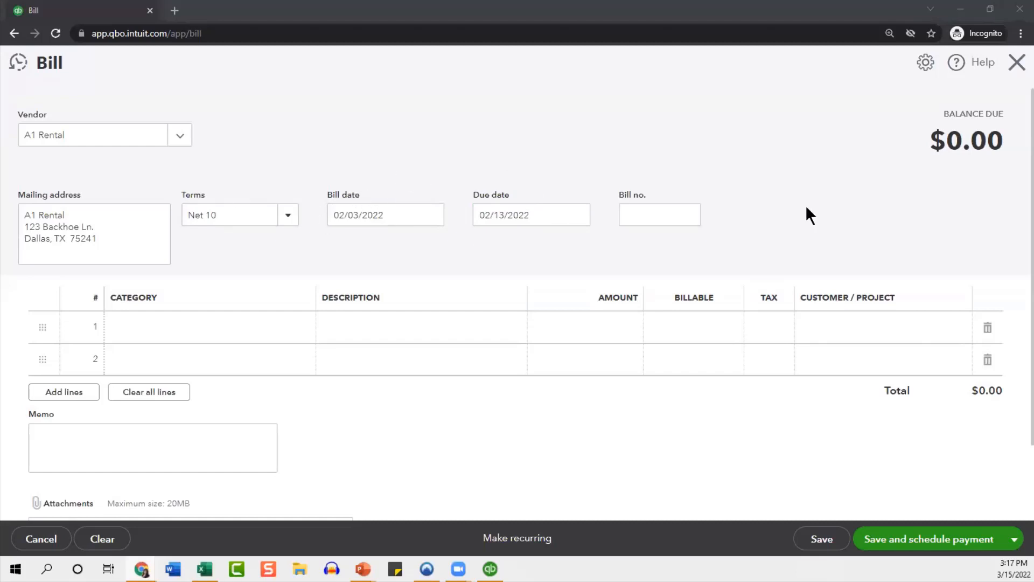
pyautogui.click(638, 214)
pyautogui.scroll(-1, 855, 181)
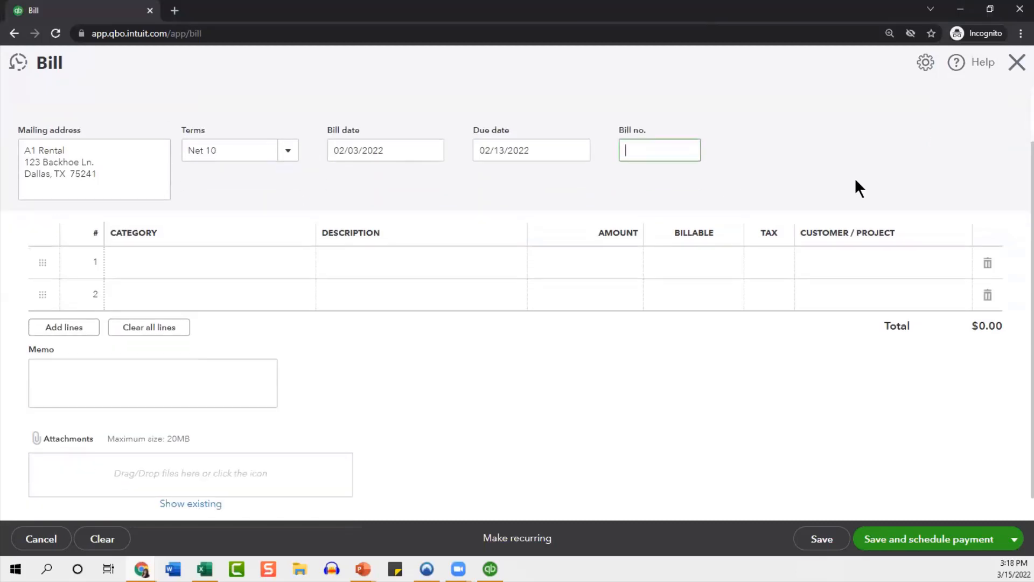
pyautogui.write('449')
pyautogui.scroll(1, 856, 180)
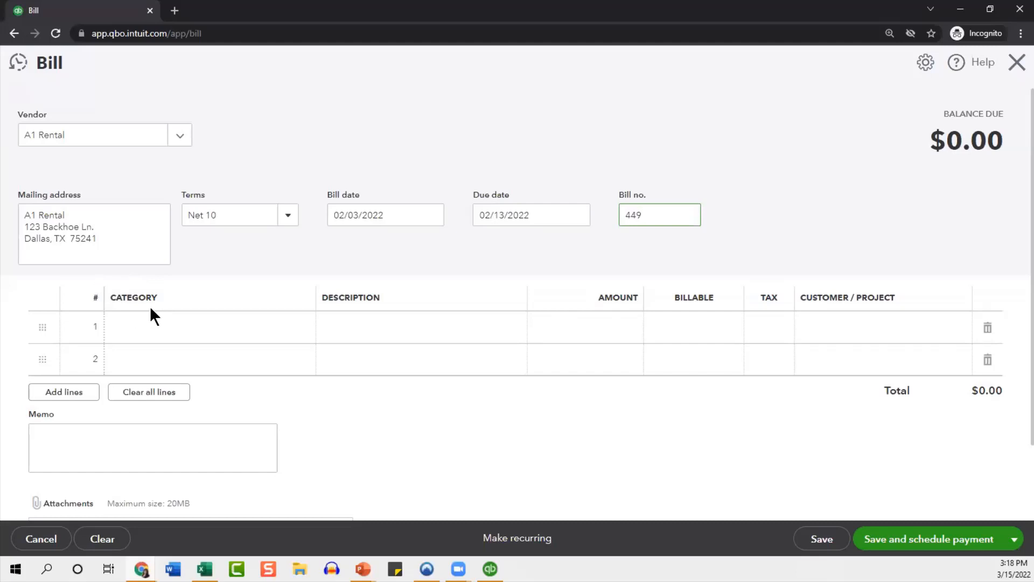
# - Browse the available categories for the bill's first line and assign the Equipment Rental expense category
pyautogui.click(283, 329)
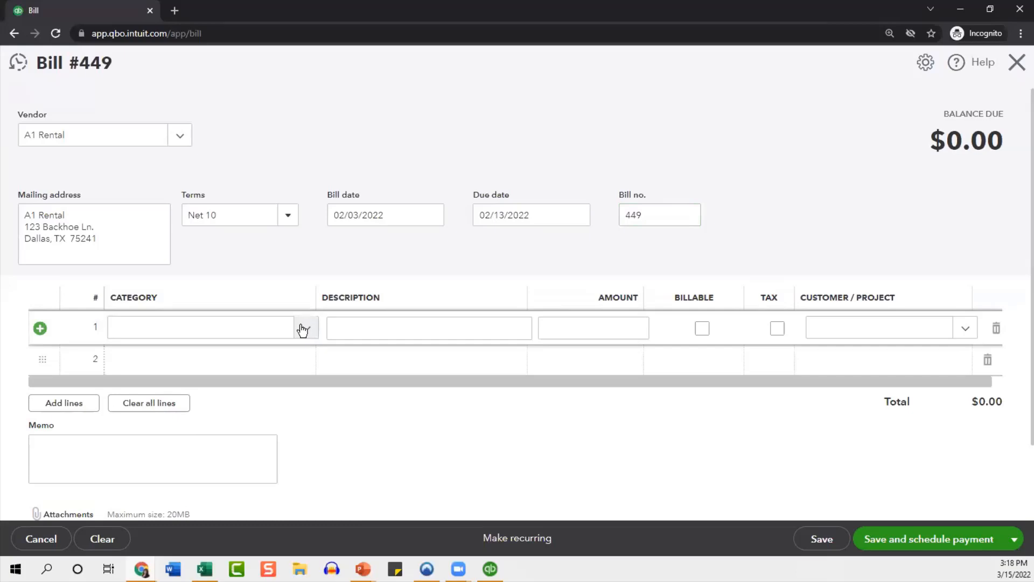
pyautogui.click(303, 330)
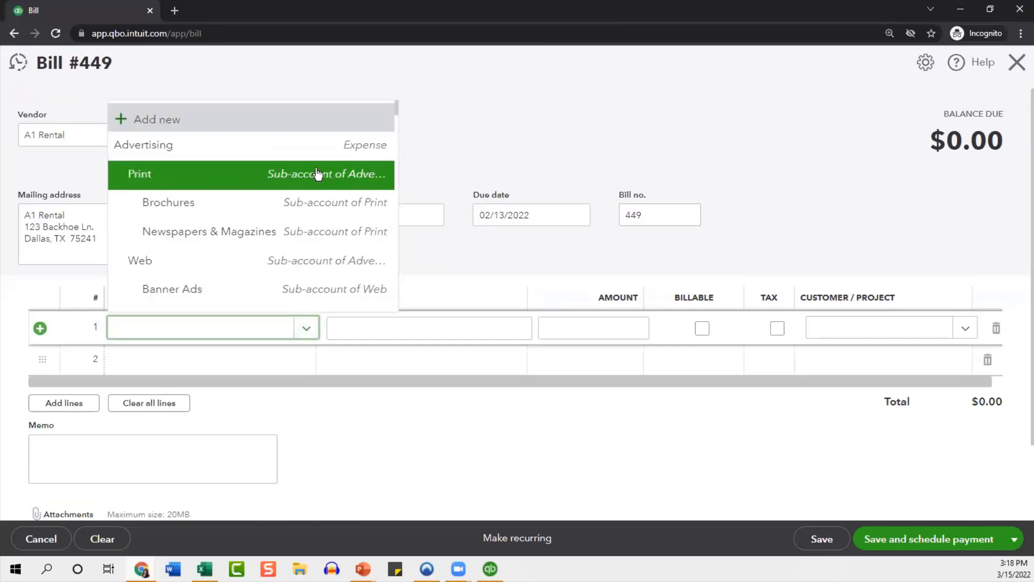
pyautogui.scroll(-5, 317, 181)
pyautogui.scroll(-7, 318, 185)
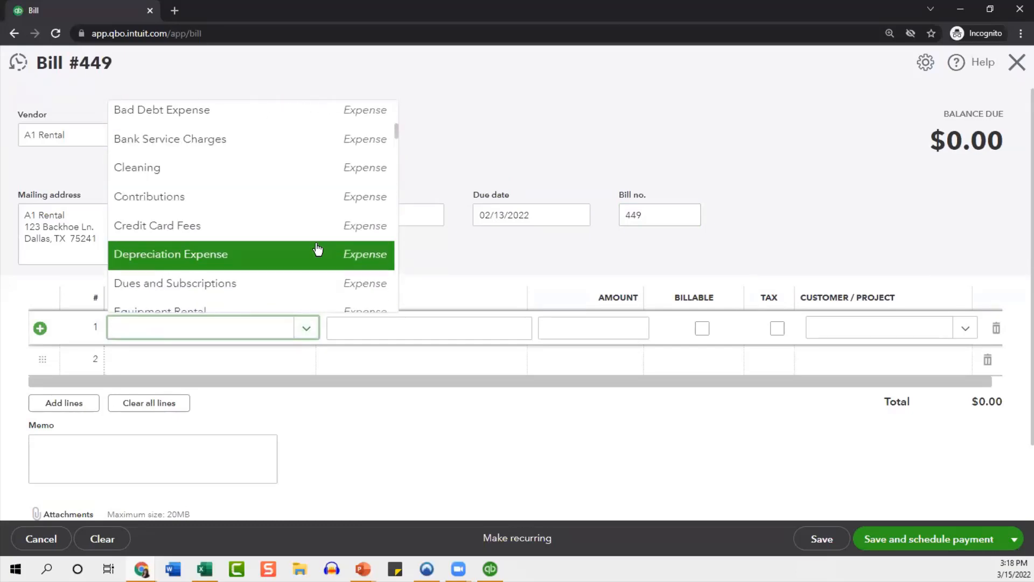
pyautogui.scroll(-10, 318, 251)
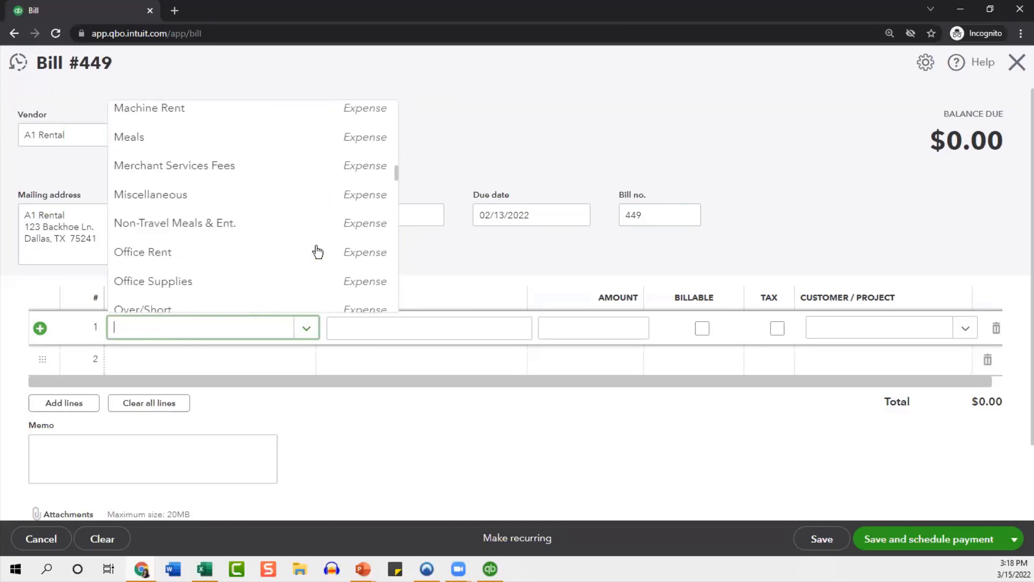
pyautogui.scroll(-12, 317, 251)
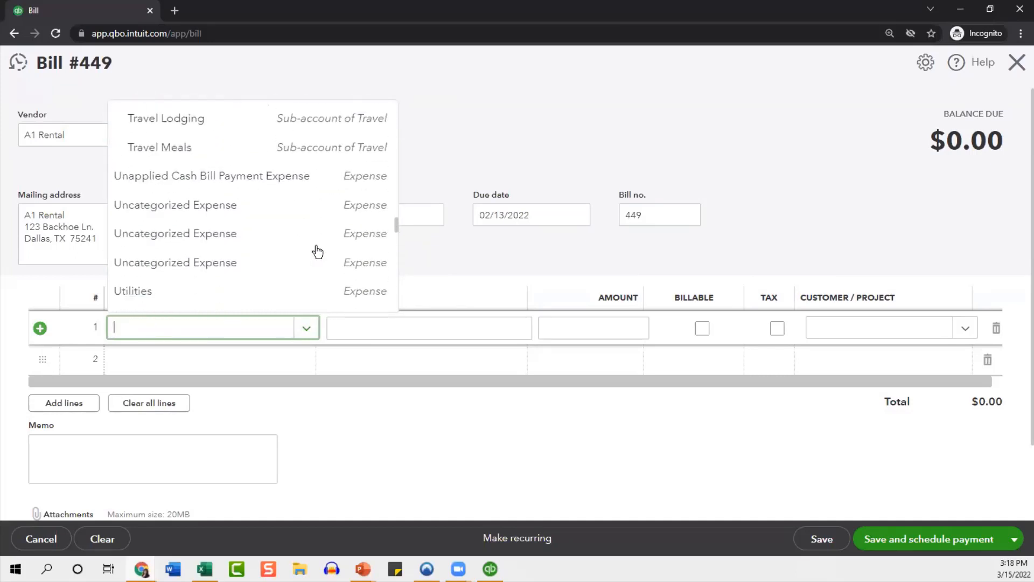
pyautogui.scroll(10, 318, 252)
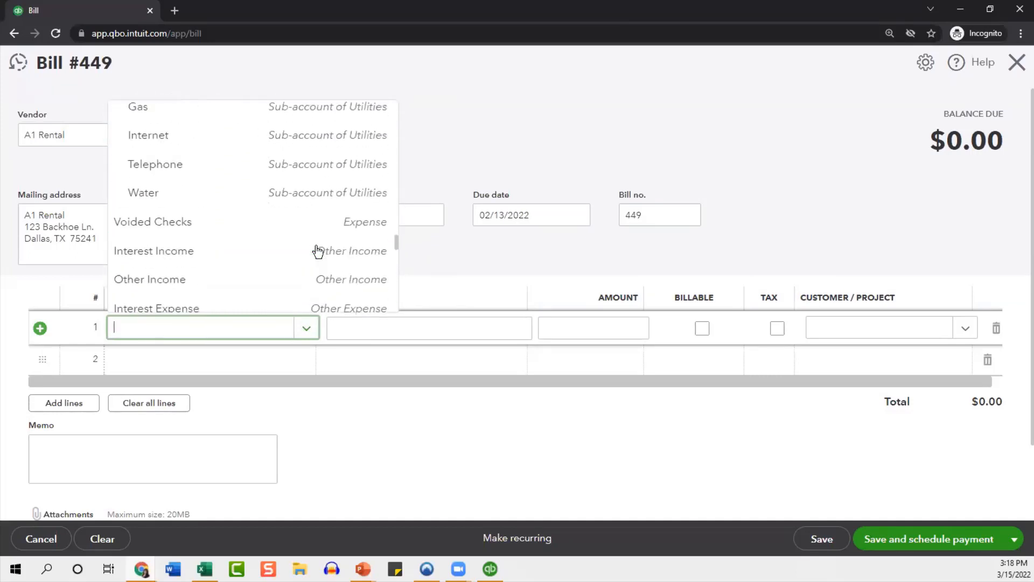
pyautogui.scroll(15, 317, 252)
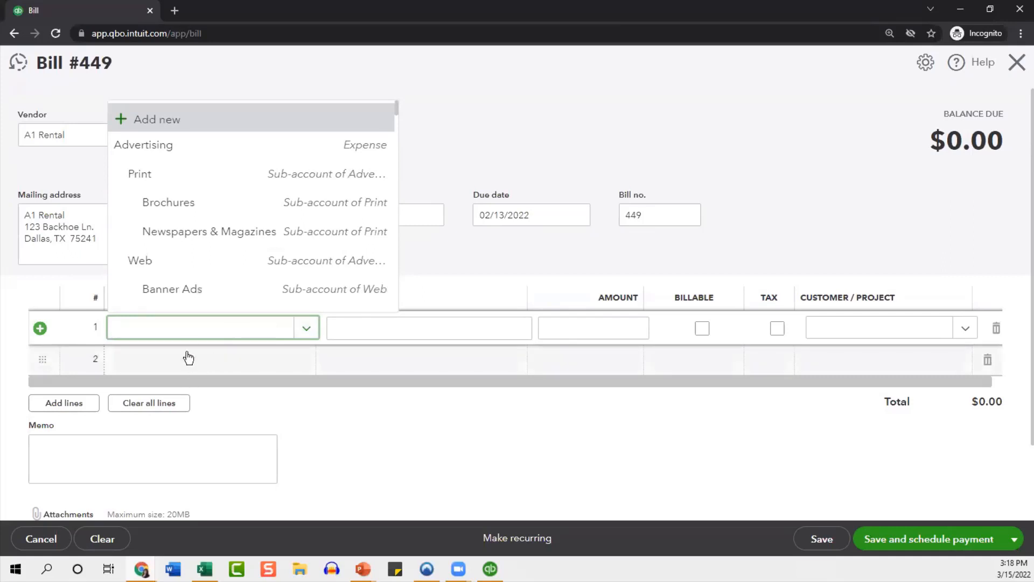
pyautogui.write('equip')
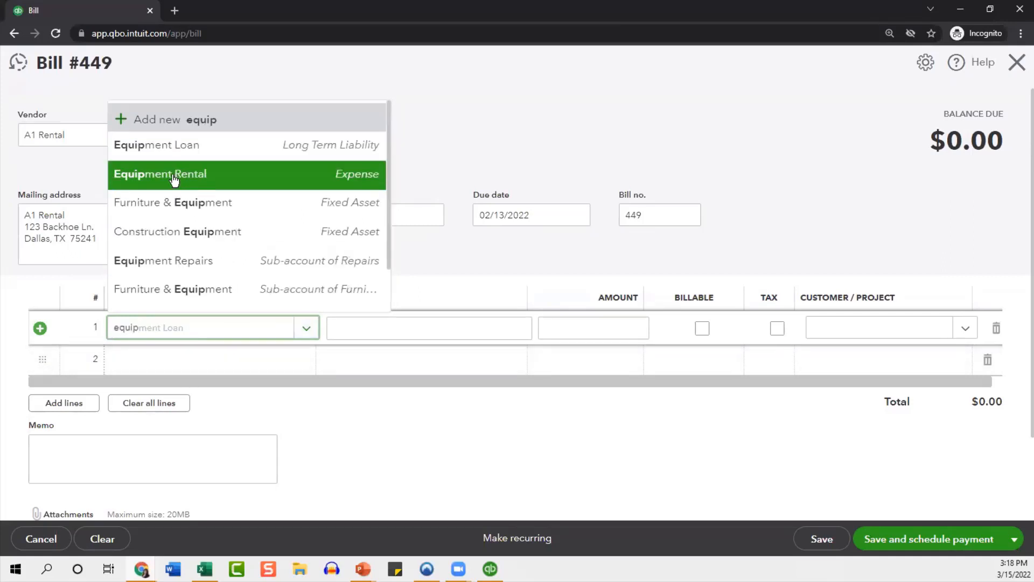
pyautogui.click(373, 179)
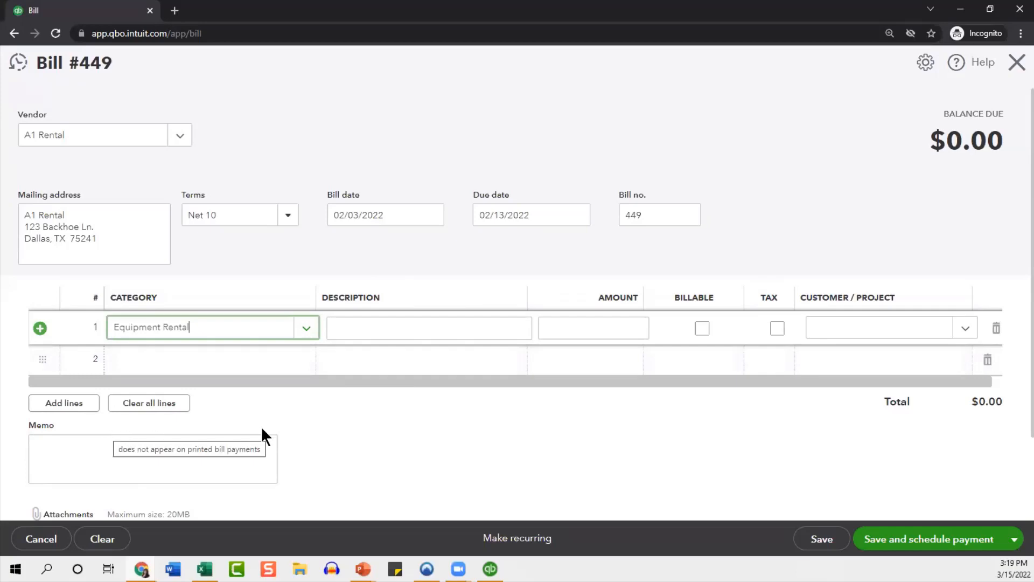
# - Enter an amount of 1,200 on the Equipment Rental line and look over the rest of the bill form
pyautogui.click(575, 329)
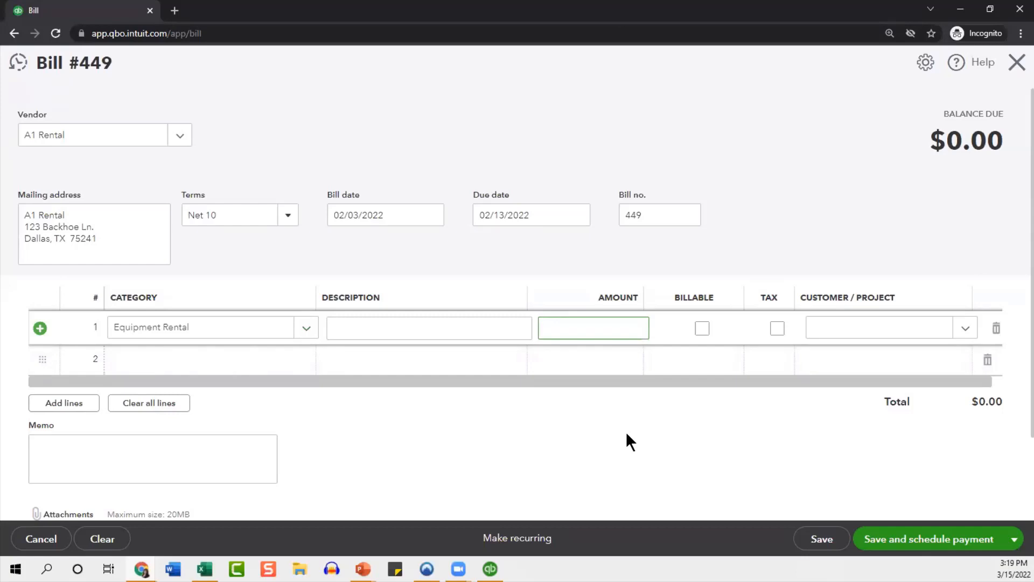
pyautogui.write('1200')
pyautogui.press('Tab')
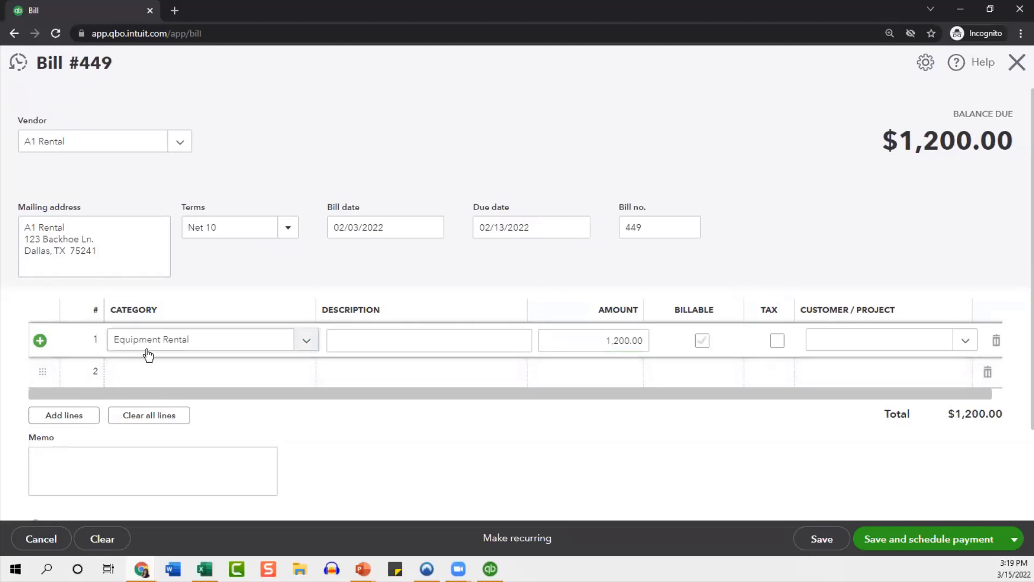
pyautogui.click(370, 487)
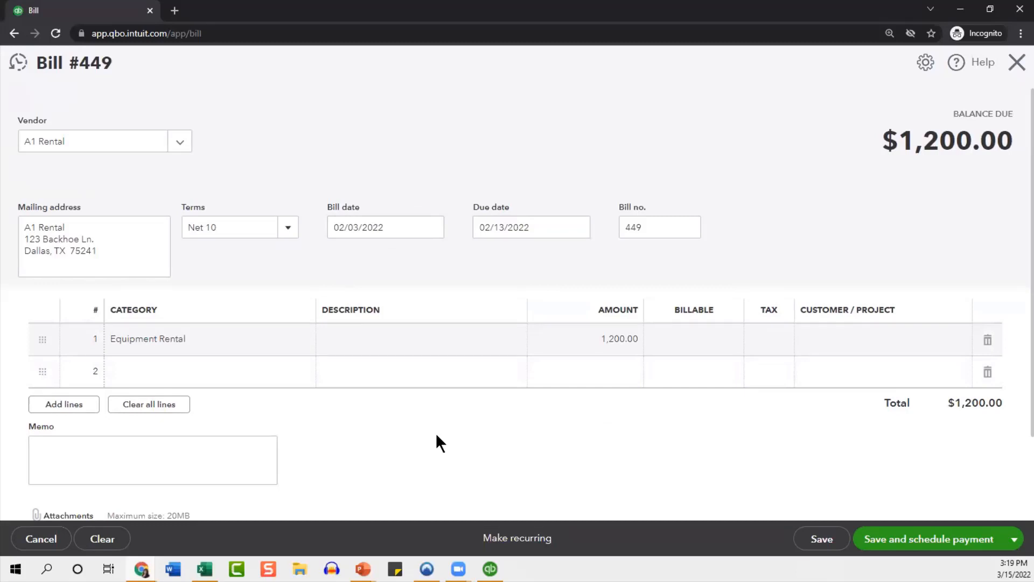
pyautogui.scroll(-2, 390, 407)
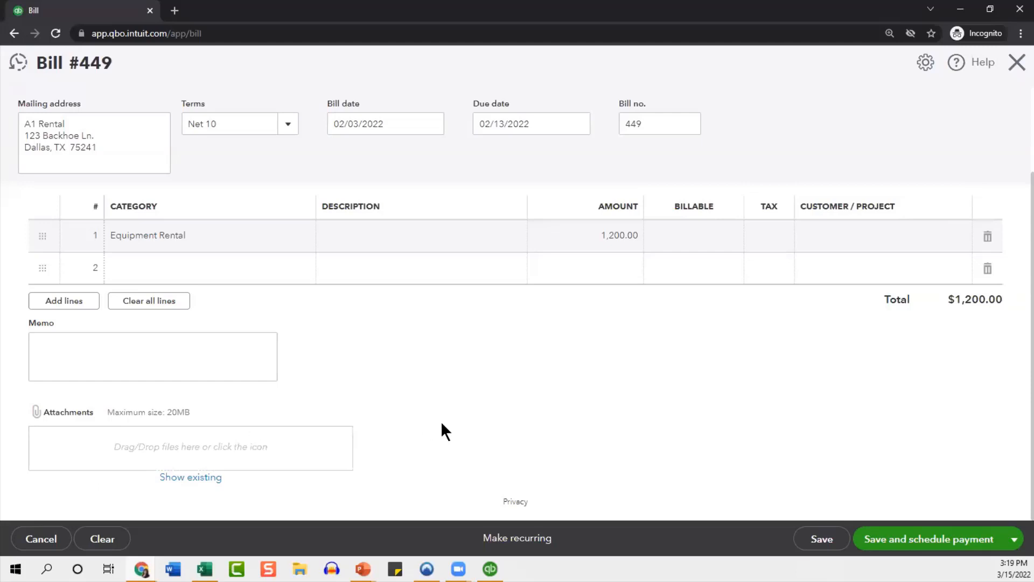
# - Look back over the A1 Rental bill 449, save it and close the form
pyautogui.scroll(2, 441, 421)
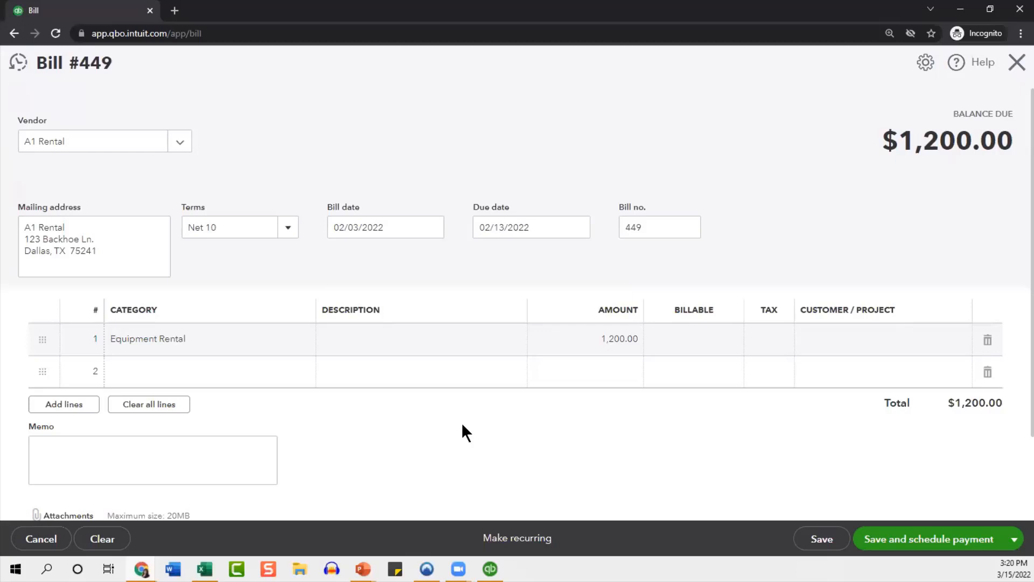
pyautogui.click(1014, 538)
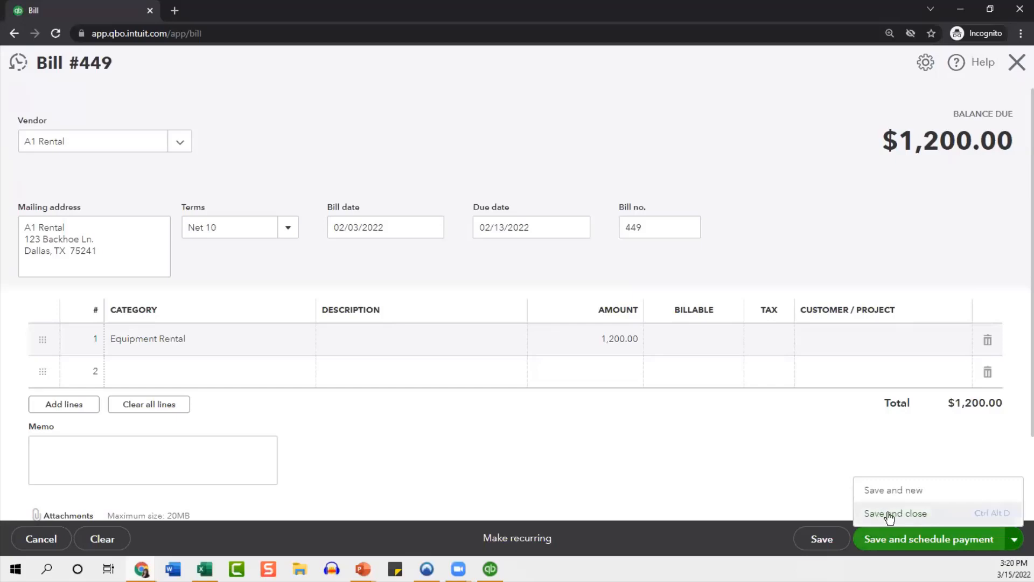
pyautogui.click(916, 513)
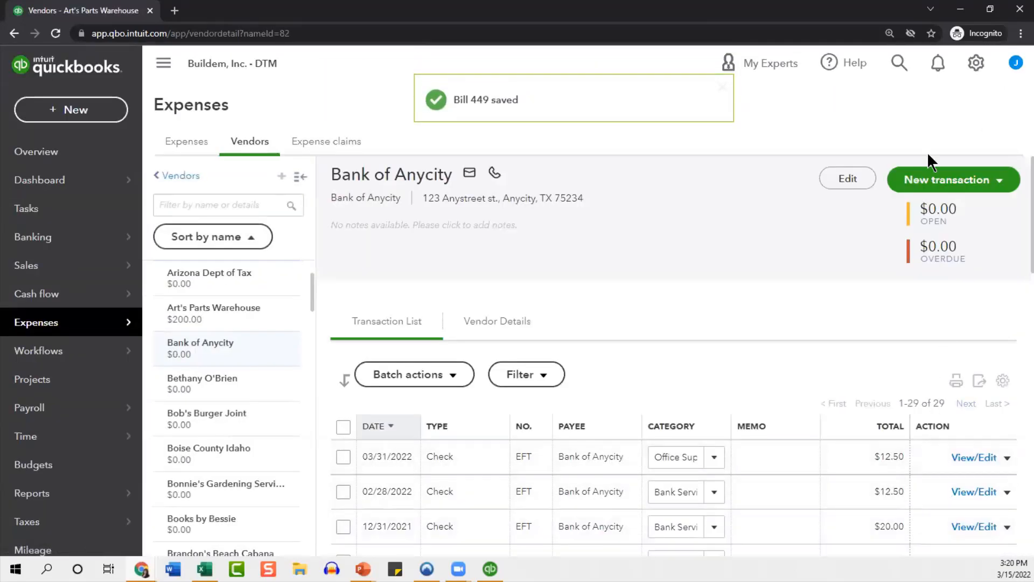
# - In the company's expense settings, show the items table on expense and purchase forms, enable markup with a default rate, and save
pyautogui.click(976, 63)
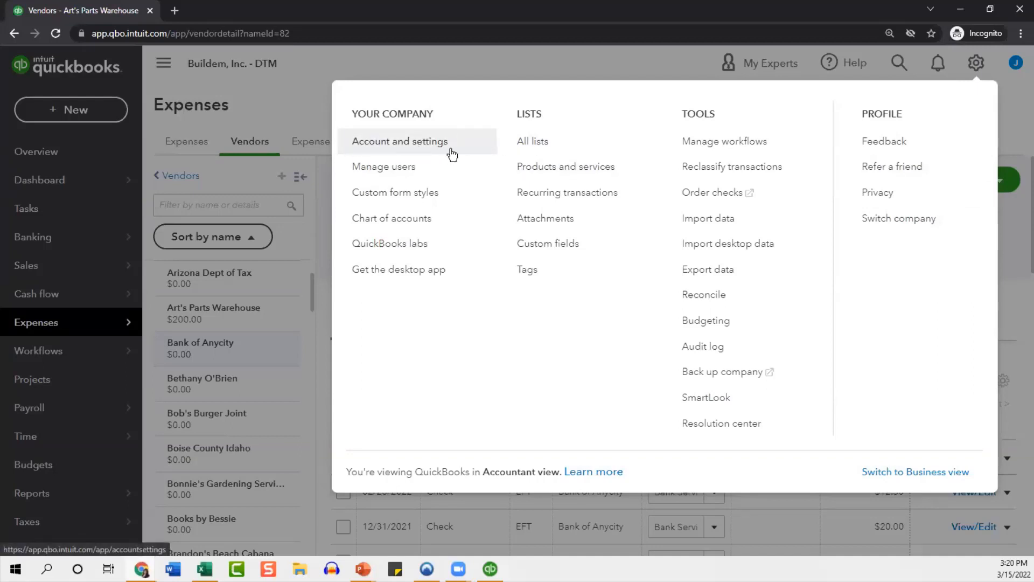
pyautogui.click(457, 136)
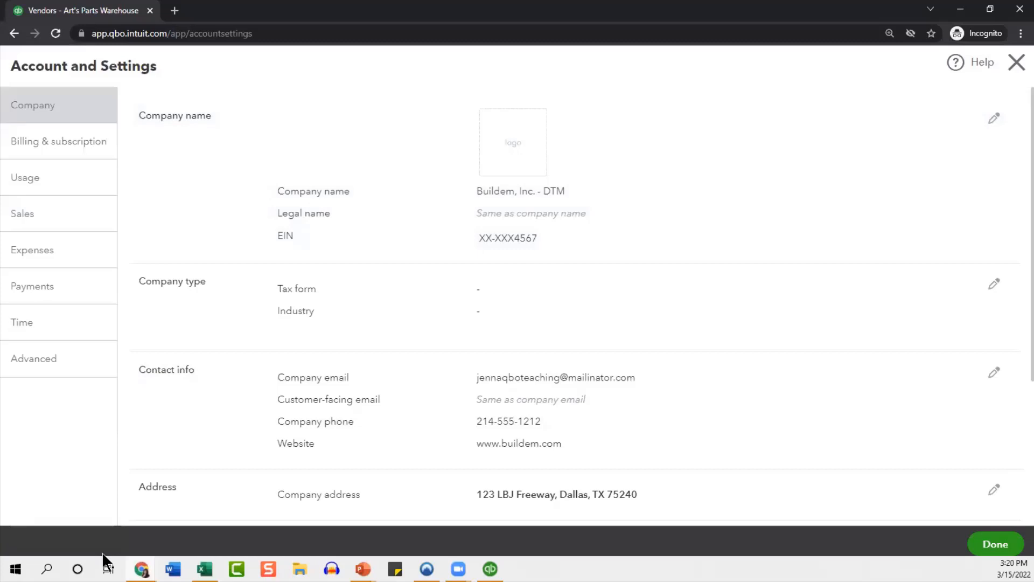
pyautogui.click(62, 257)
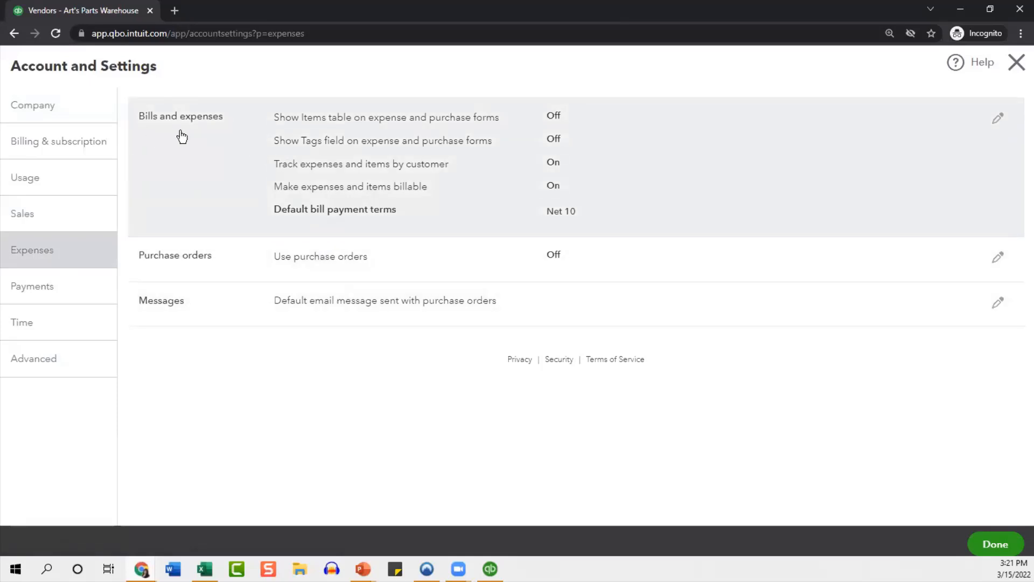
pyautogui.click(495, 169)
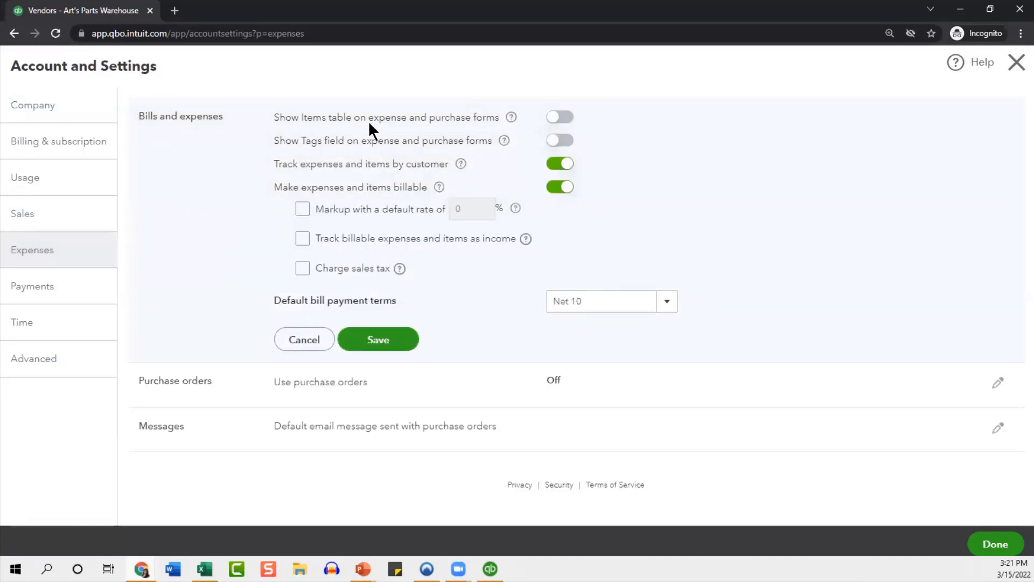
pyautogui.click(555, 118)
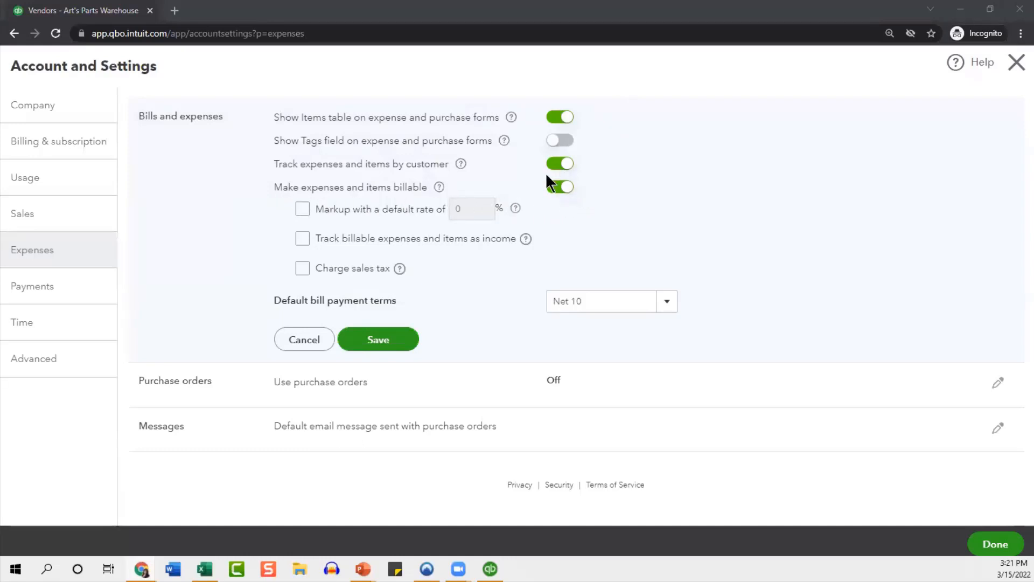
pyautogui.click(299, 209)
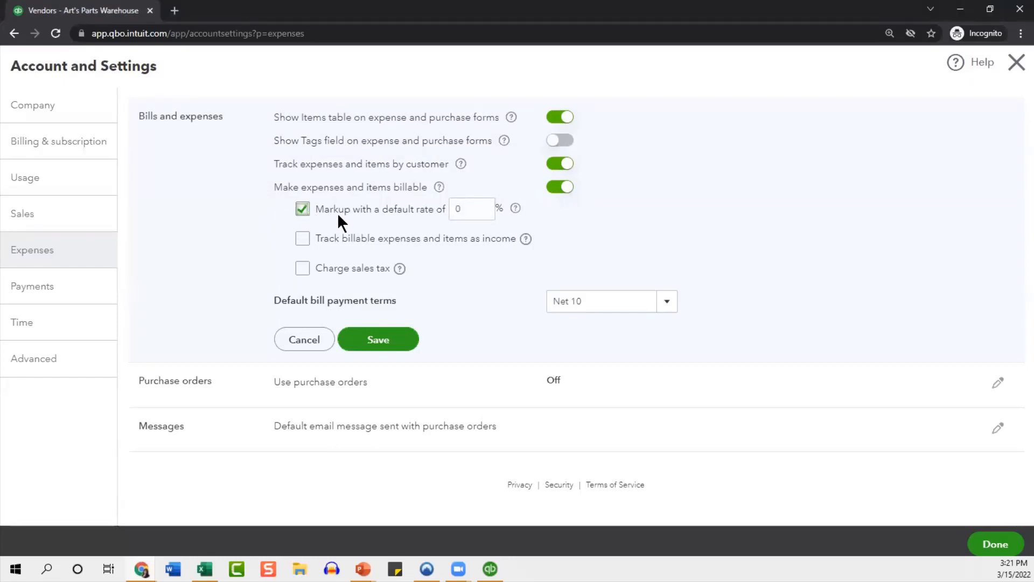
pyautogui.click(474, 209)
pyautogui.click(416, 336)
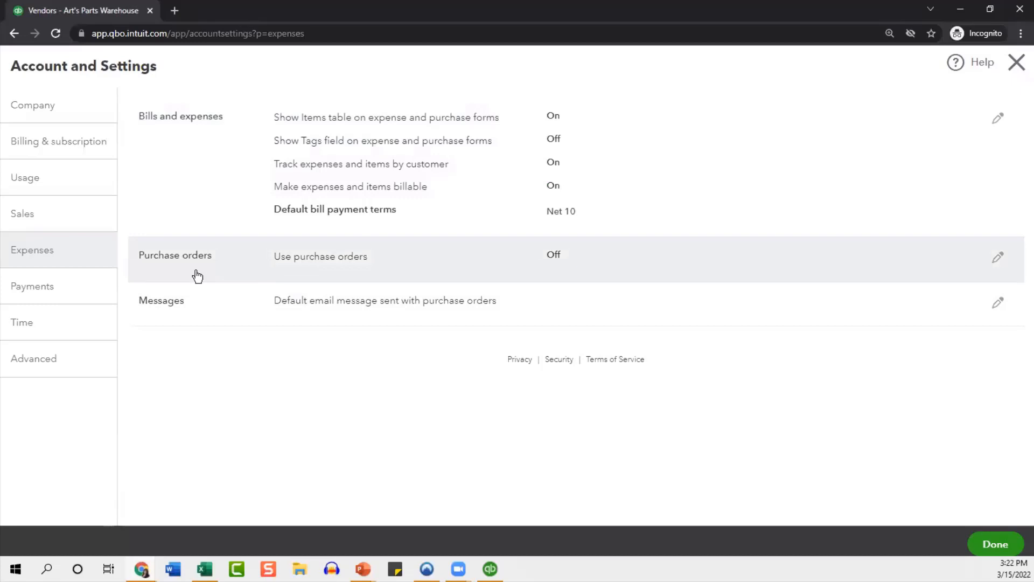
# - Turn on the use of purchase orders in the expense settings and save the change
pyautogui.click(284, 272)
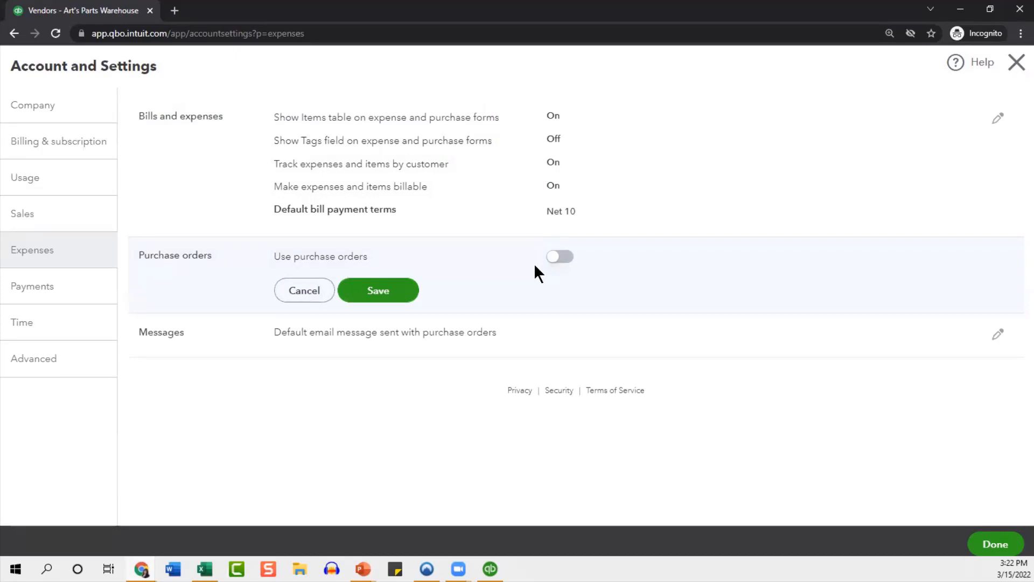
pyautogui.click(559, 258)
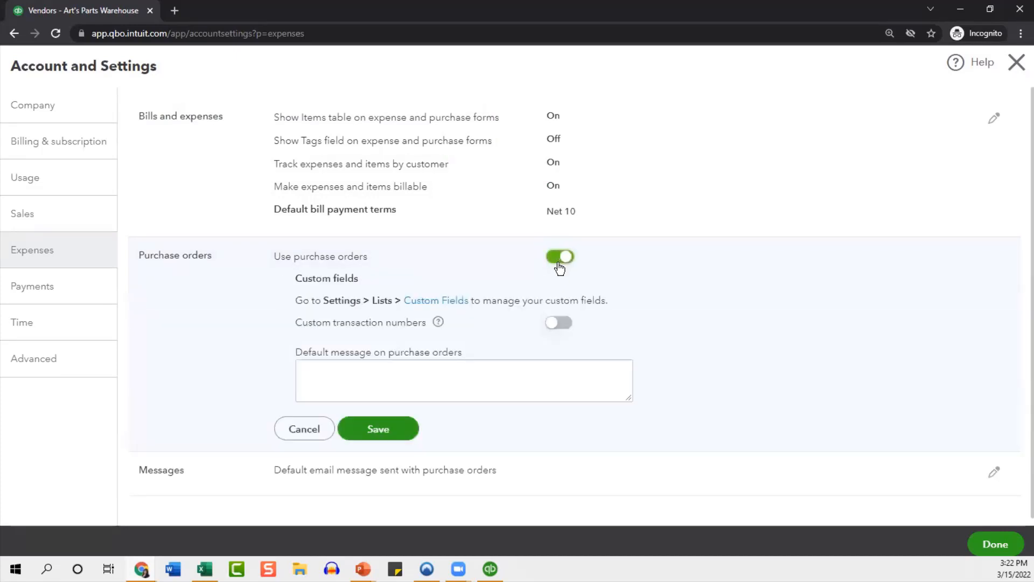
pyautogui.click(376, 434)
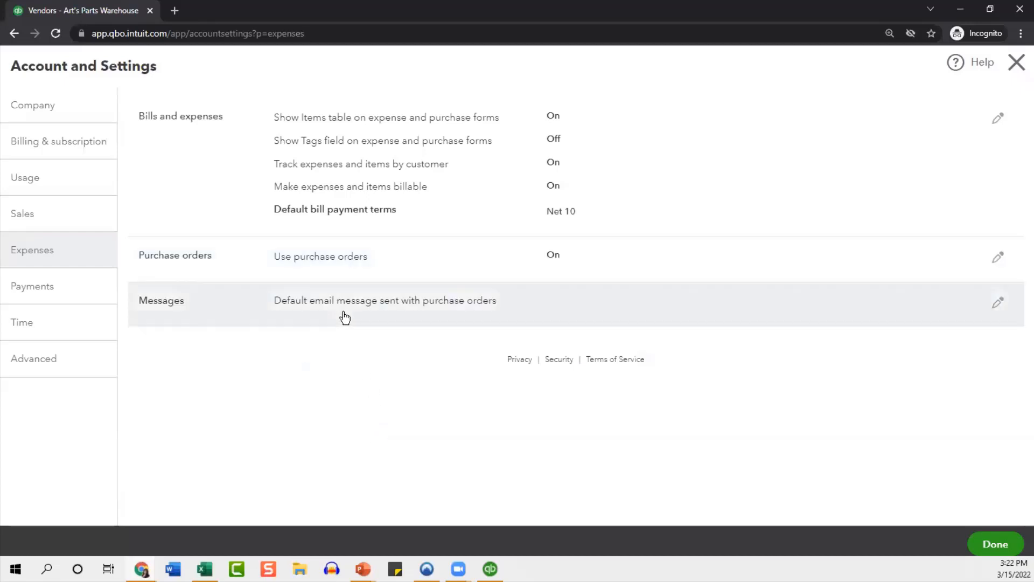
# - Review the default email message sent with purchase orders and close the account settings
pyautogui.click(345, 318)
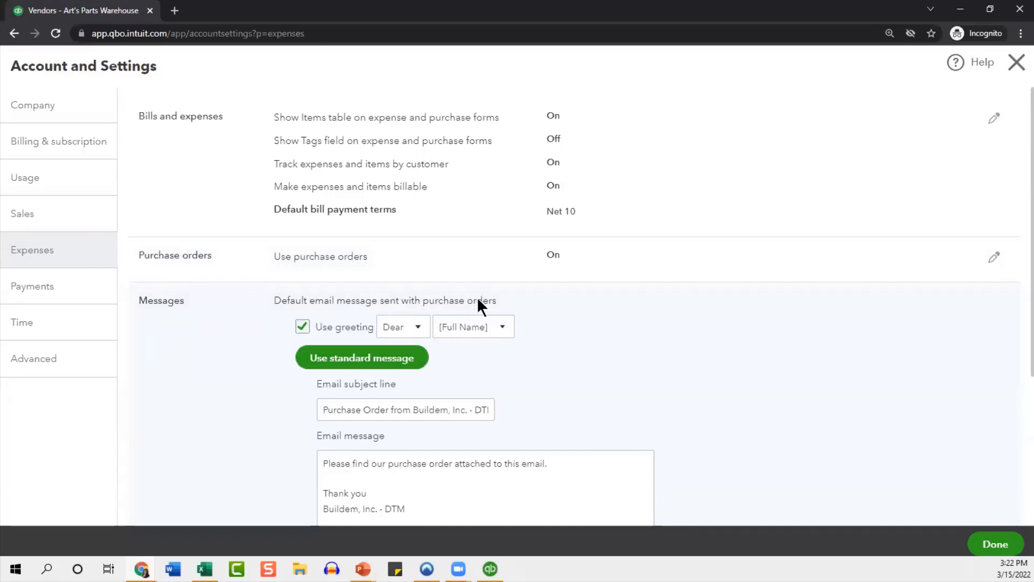
pyautogui.scroll(-2, 509, 297)
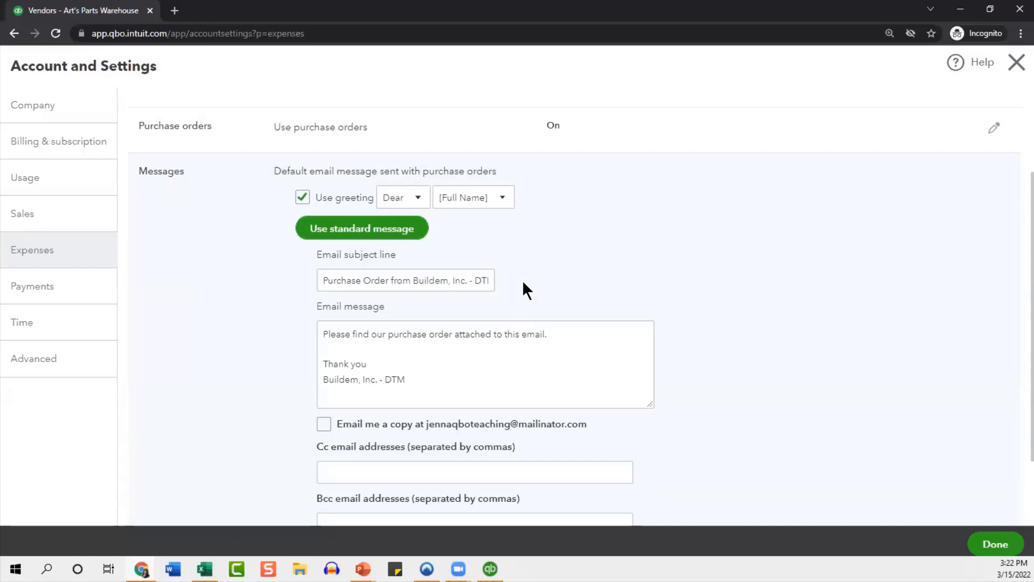
pyautogui.scroll(-1, 523, 283)
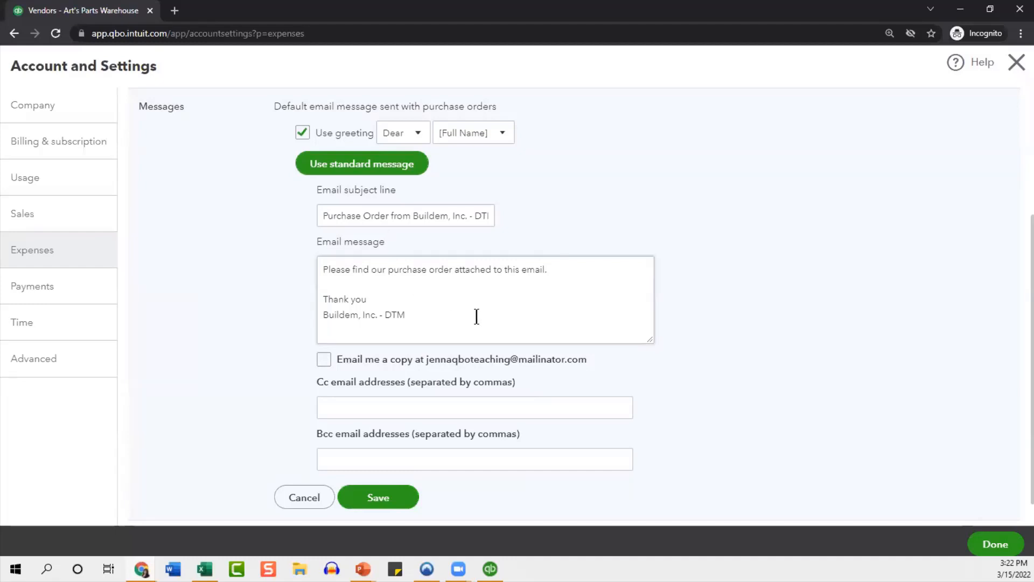
pyautogui.click(990, 544)
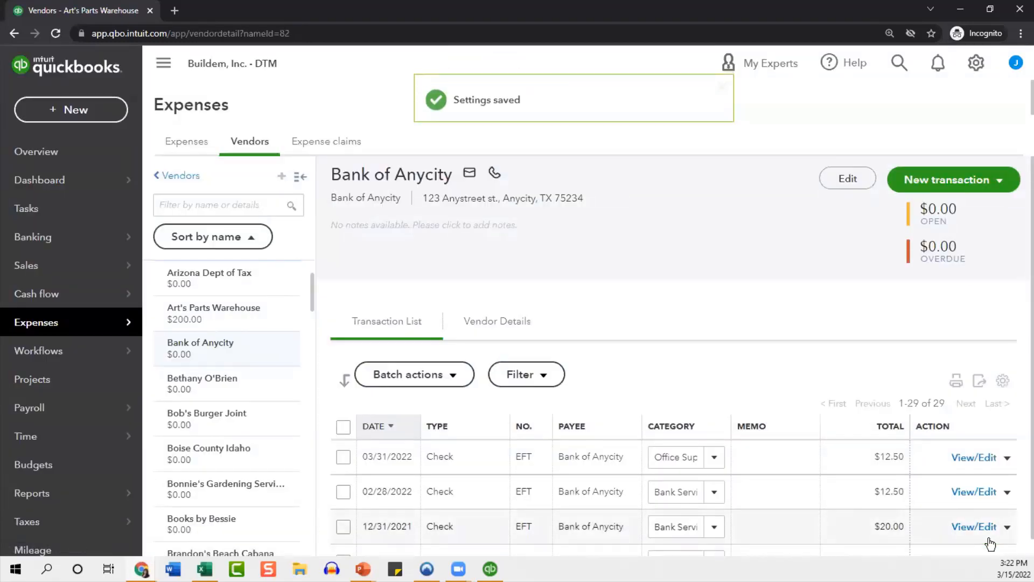
# - Start a new bill and expand its item details to examine the line columns on the form
pyautogui.click(120, 114)
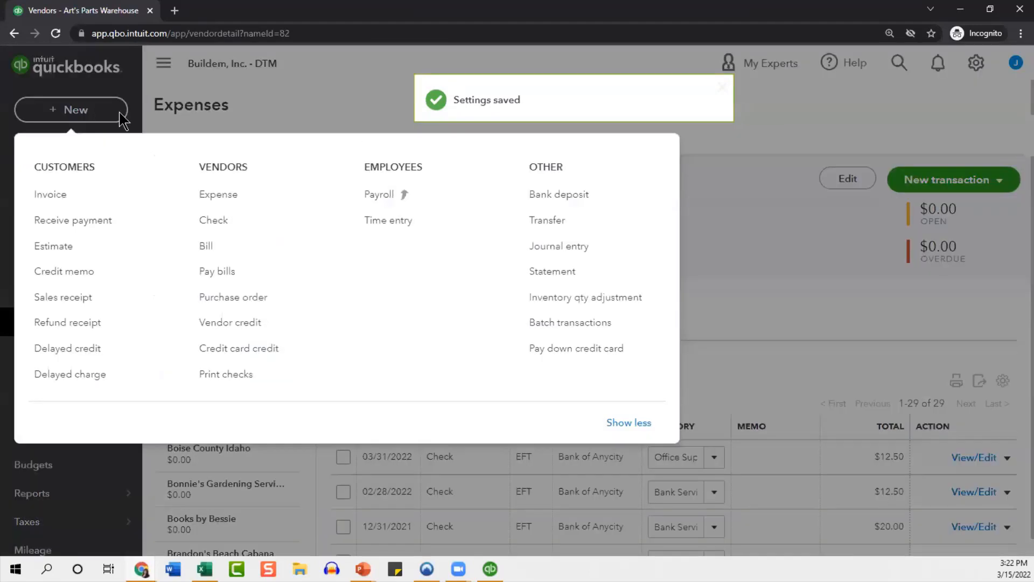
pyautogui.click(243, 249)
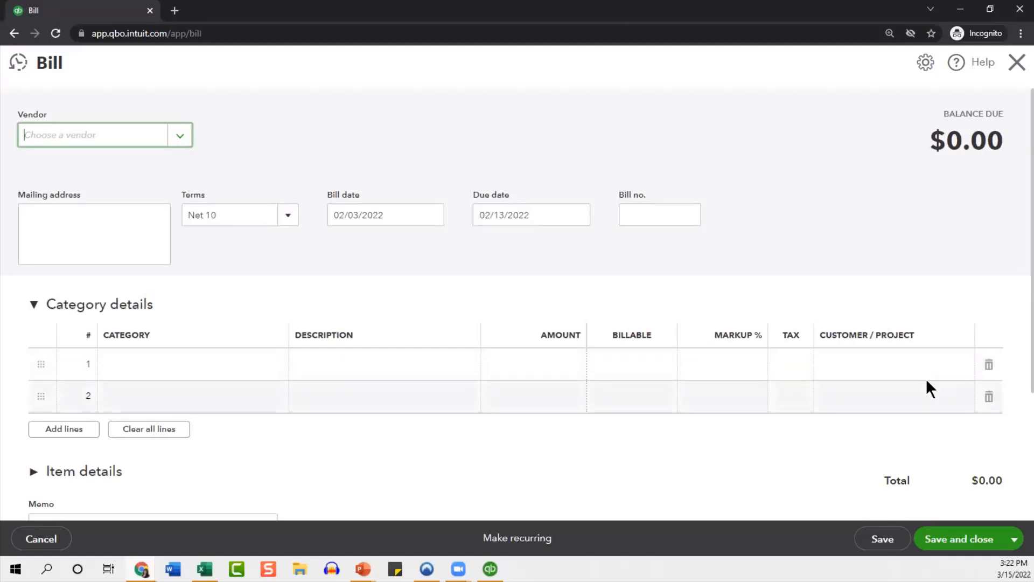
pyautogui.scroll(-2, 613, 272)
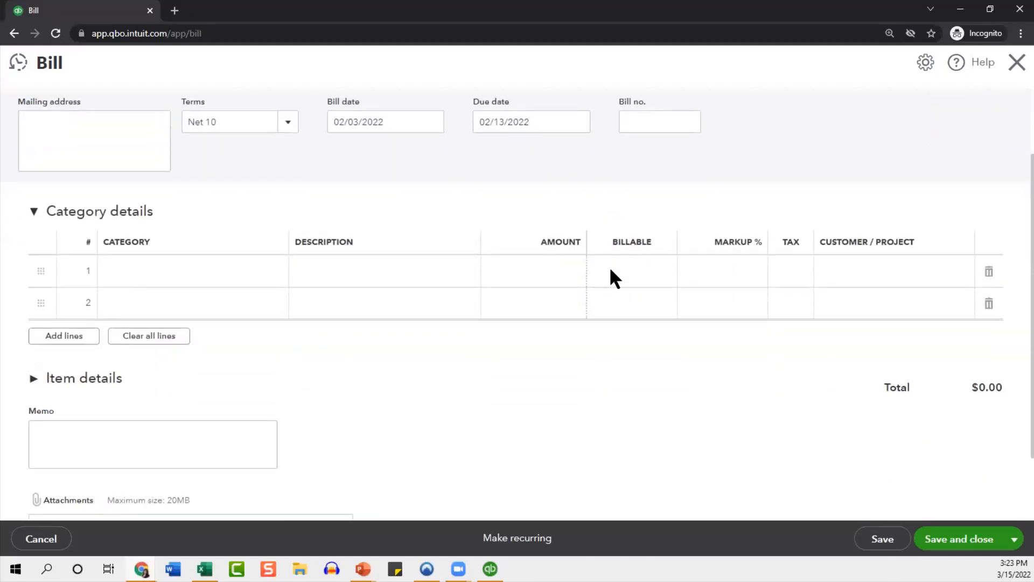
pyautogui.click(60, 345)
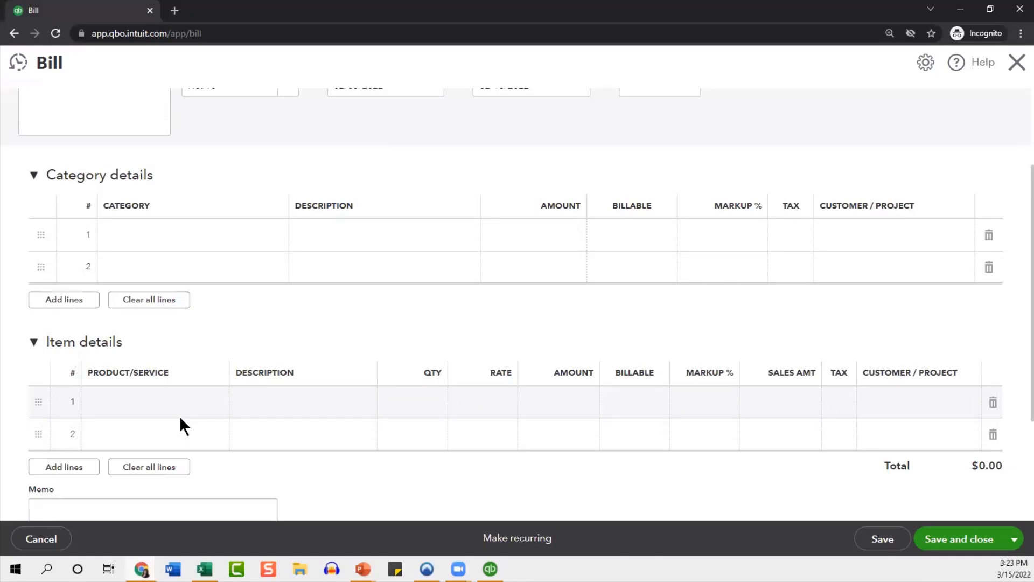
pyautogui.scroll(3, 181, 418)
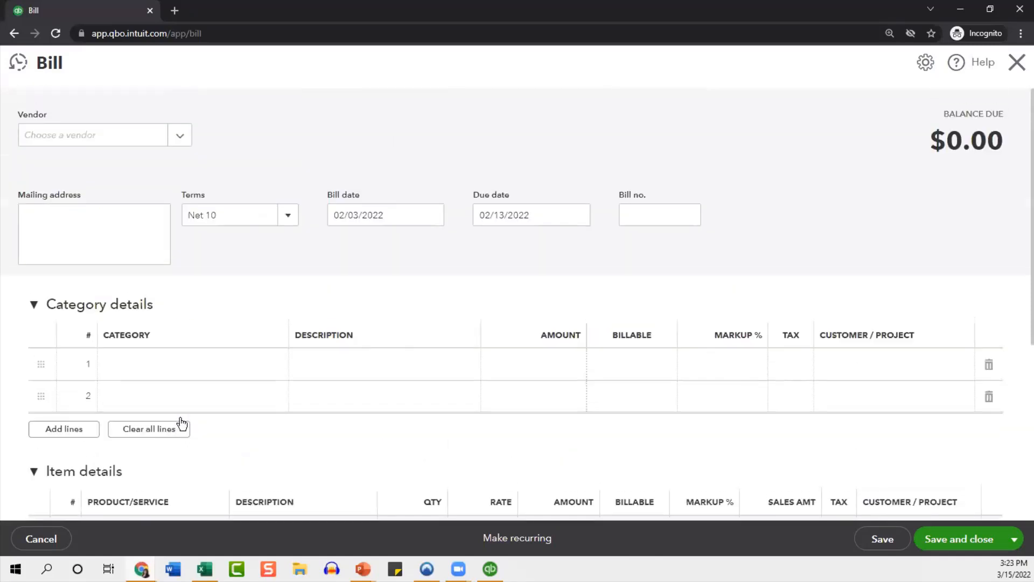
# - Choose Bonnie's Gardening Services as the new bill's vendor
pyautogui.click(89, 134)
pyautogui.write('bon')
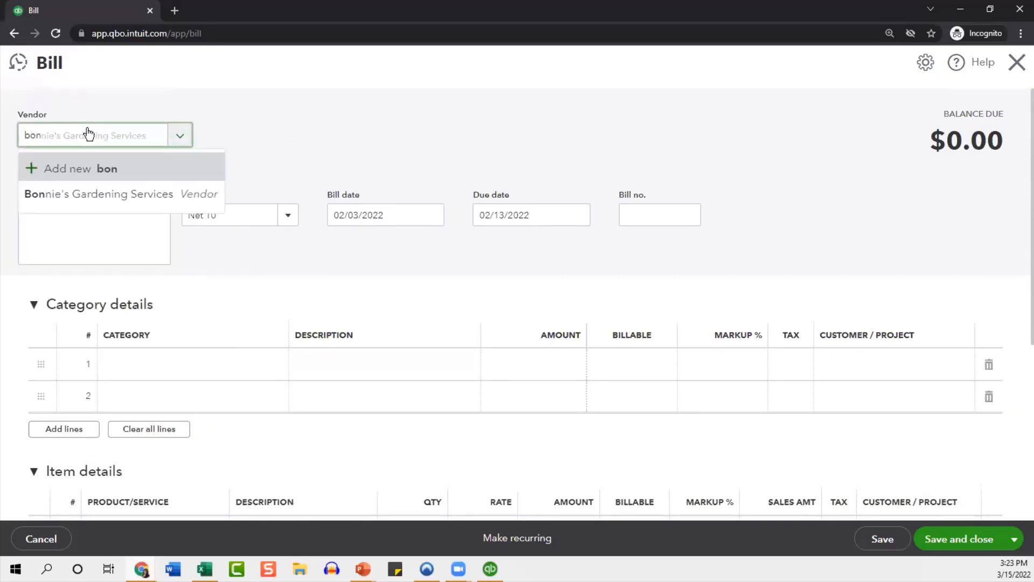
pyautogui.click(144, 195)
pyautogui.click(347, 214)
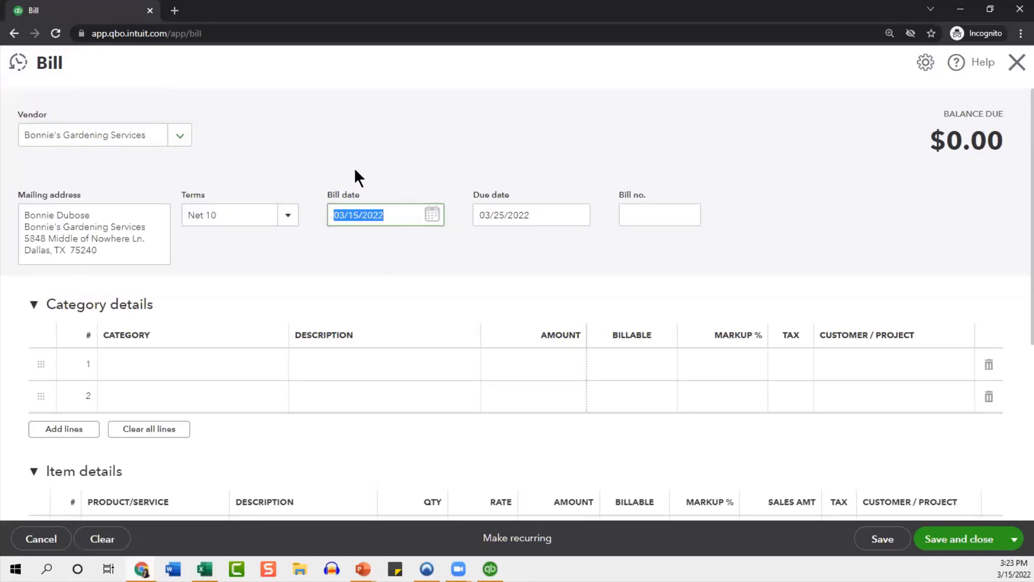
# - Assign the Equipment Rental expense category to the first category line with an amount of 1,000
pyautogui.click(226, 357)
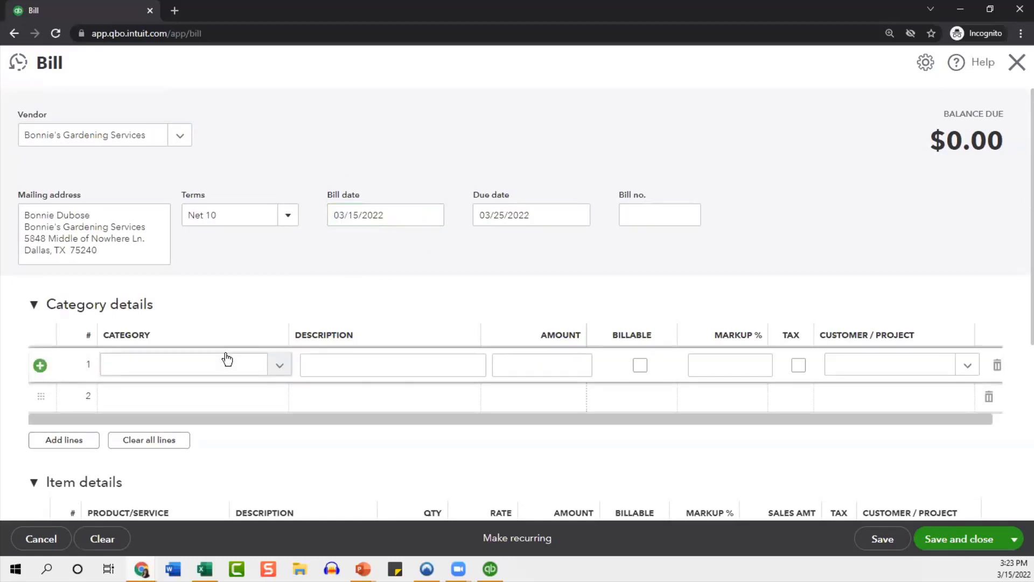
pyautogui.click(220, 363)
pyautogui.write('equi')
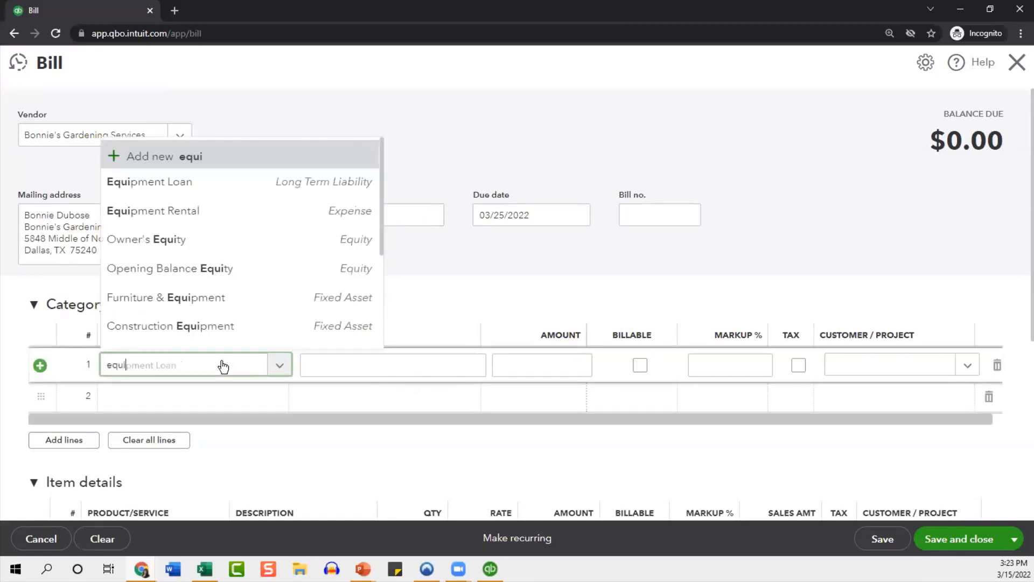
pyautogui.click(233, 212)
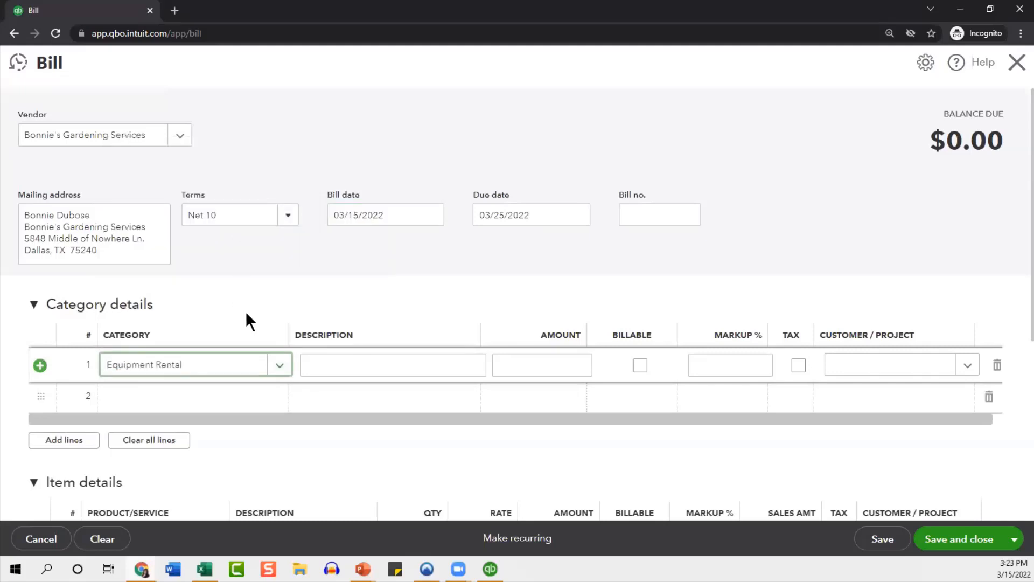
pyautogui.click(556, 356)
pyautogui.write('1000')
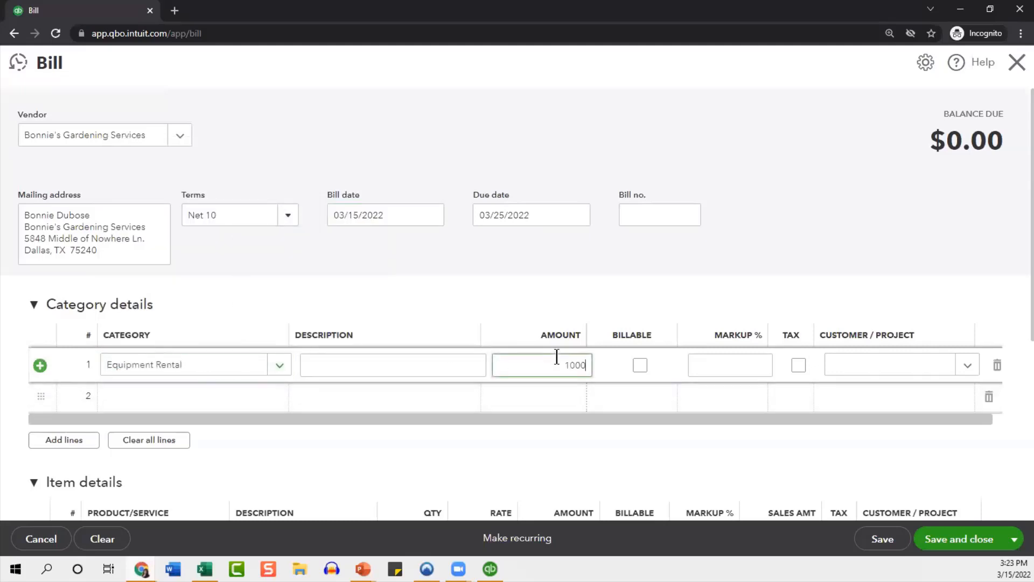
pyautogui.press('Tab')
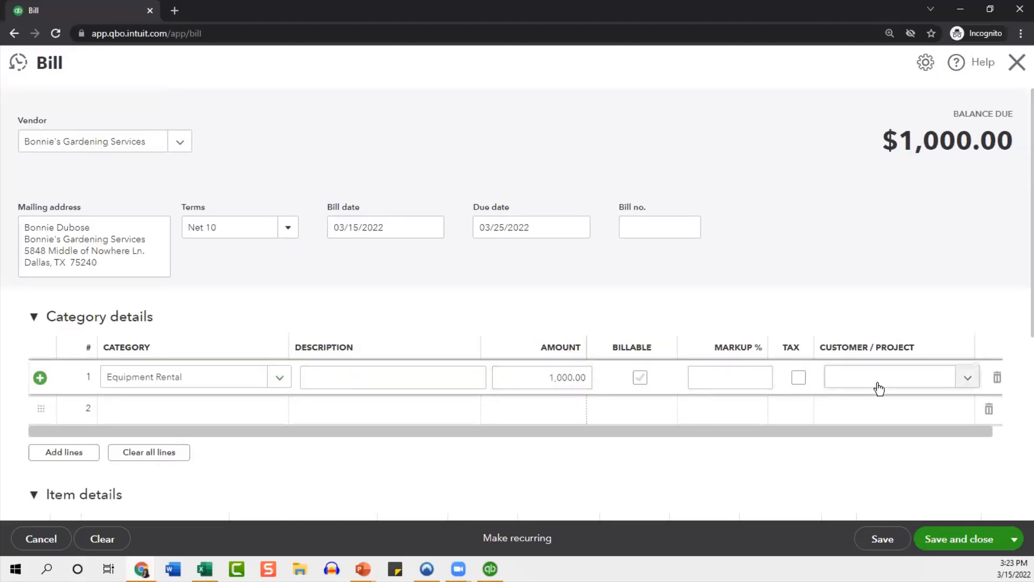
# - Assign the Equipment Rental line to the Art's Parts Warehouse project under Dittrich Motors
pyautogui.click(969, 378)
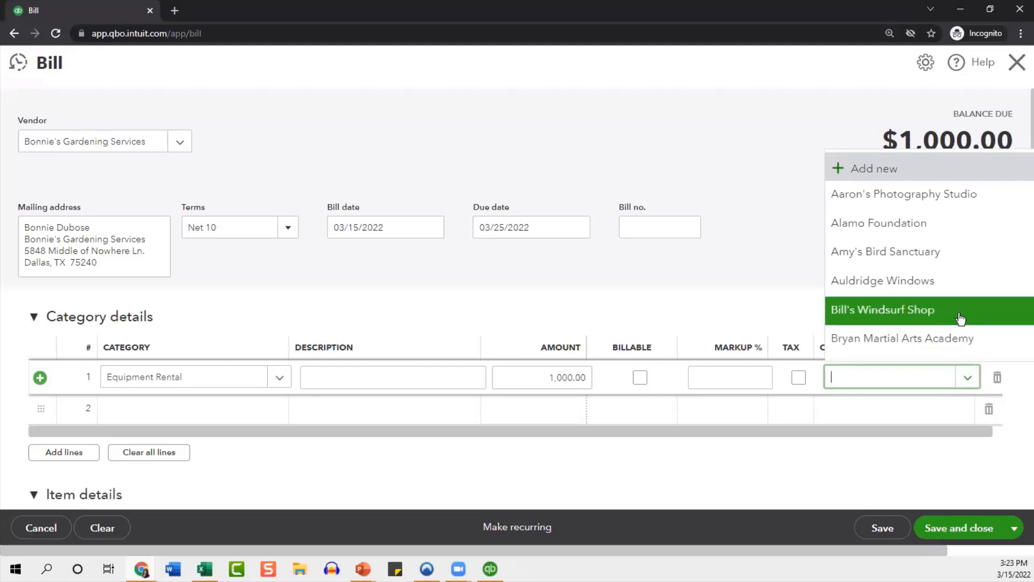
pyautogui.scroll(-5, 951, 302)
pyautogui.scroll(-5, 949, 302)
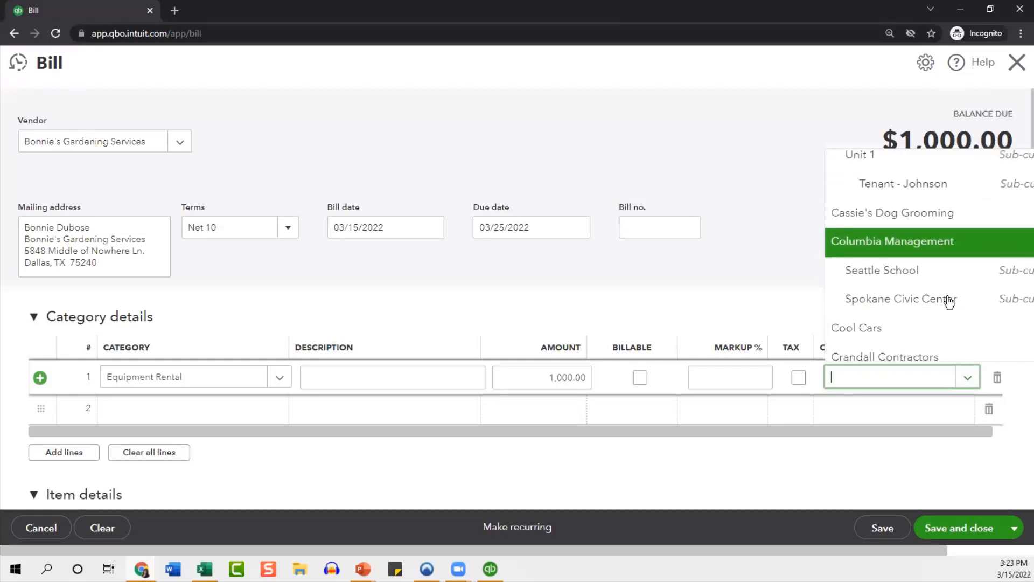
pyautogui.scroll(-1, 949, 302)
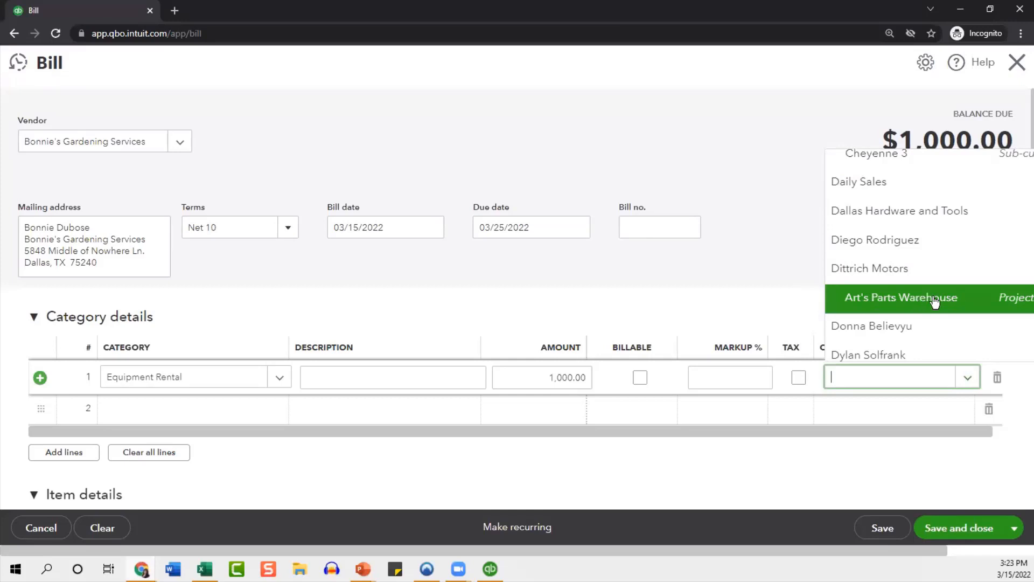
pyautogui.click(934, 302)
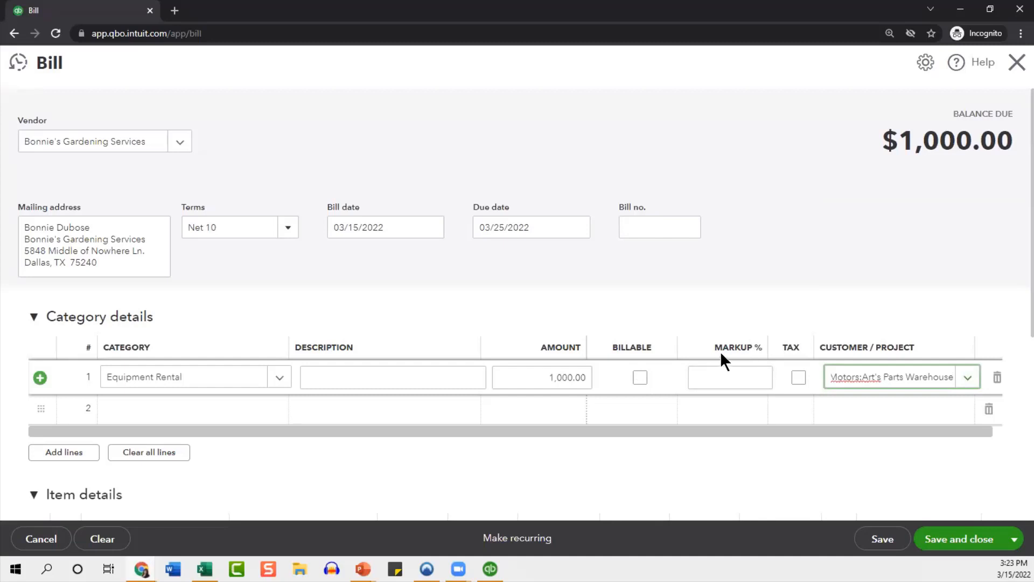
# - Add the Cedar Door product to the bill's first item line with a quantity of 5
pyautogui.scroll(-2, 723, 345)
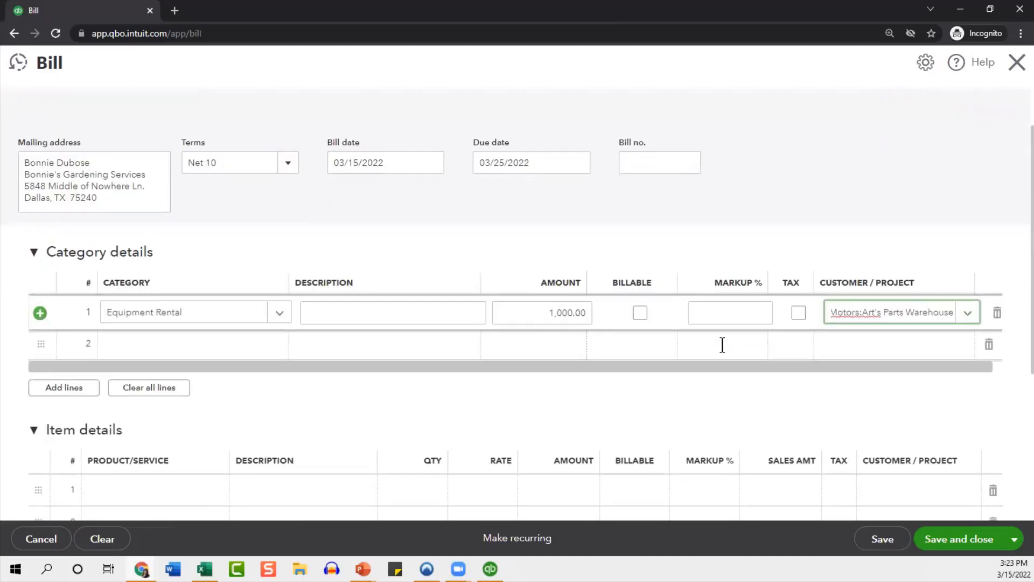
pyautogui.click(166, 427)
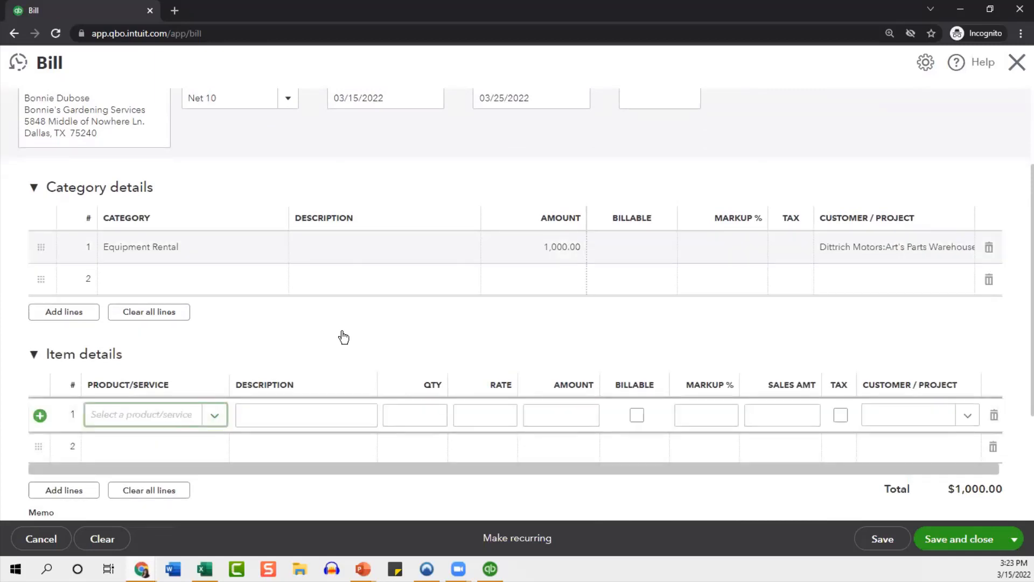
pyautogui.write('rock')
pyautogui.press('BackSpace')
pyautogui.press('BackSpace')
pyautogui.press('BackSpace')
pyautogui.press('BackSpace')
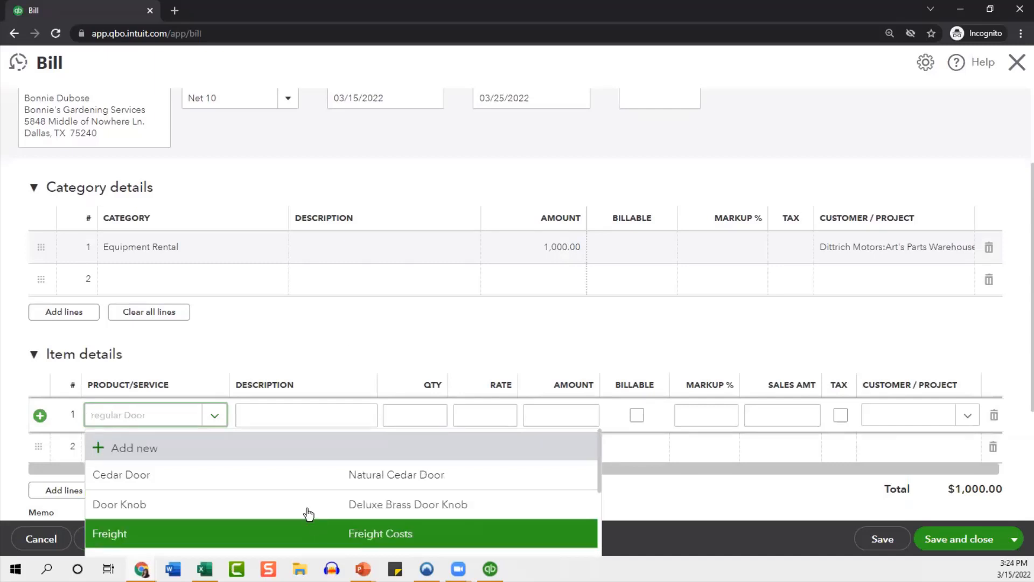
pyautogui.click(296, 480)
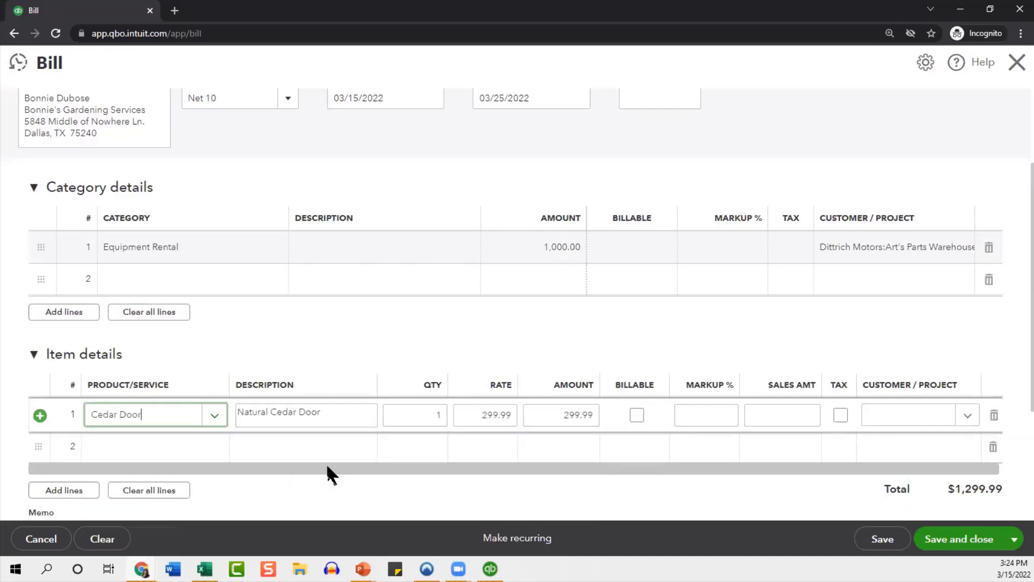
pyautogui.click(434, 416)
pyautogui.write('5')
pyautogui.click(457, 416)
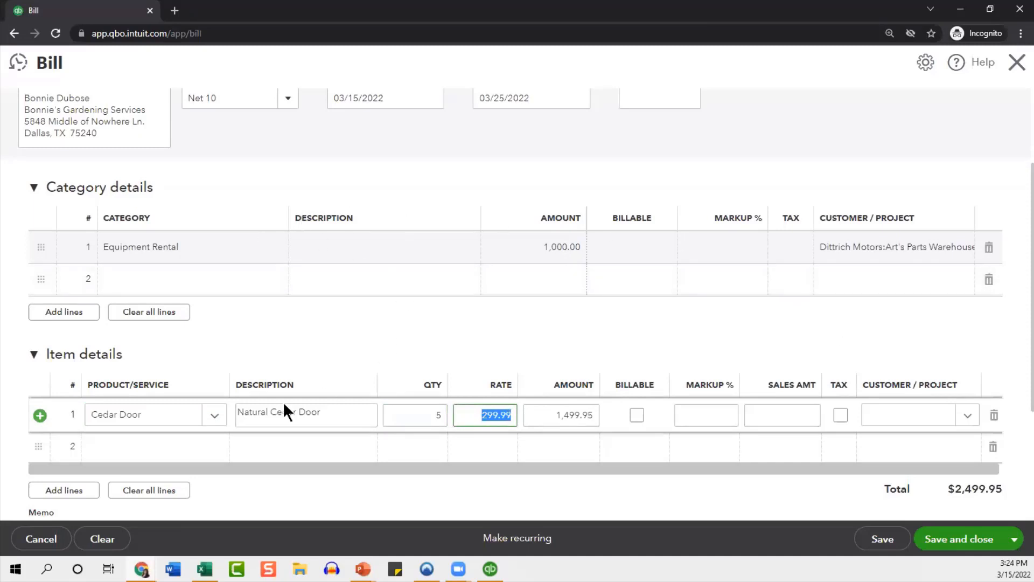
# - Assign the Cedar Door line to the Art's Parts Warehouse project, and save and close the bill
pyautogui.click(932, 418)
pyautogui.write('art')
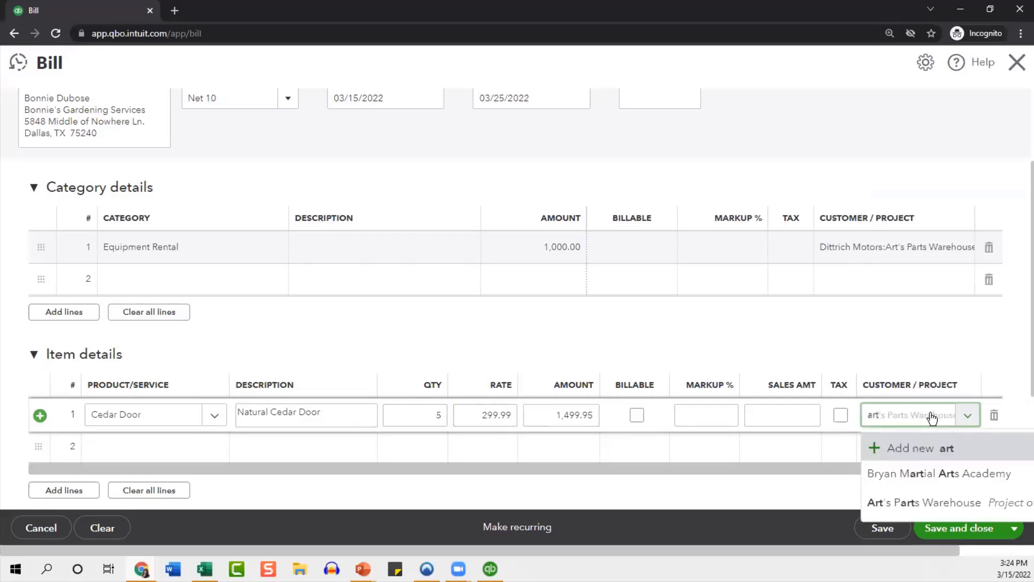
pyautogui.click(926, 501)
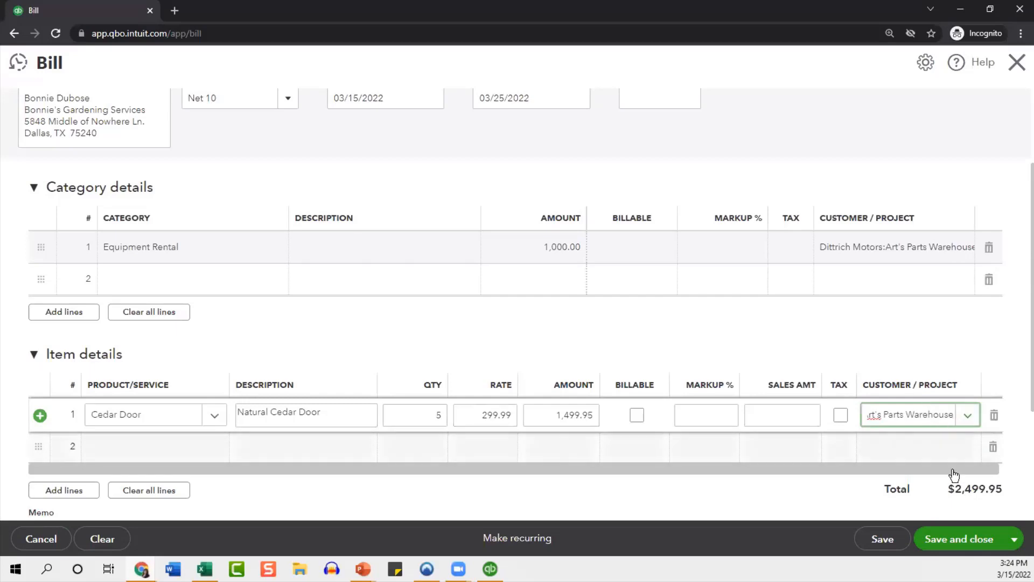
pyautogui.click(950, 540)
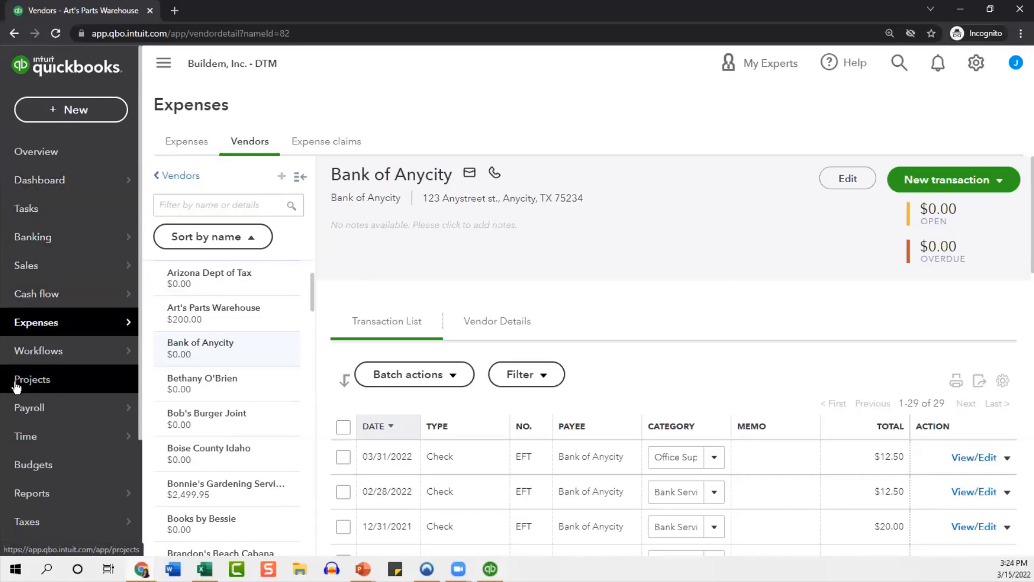
# - Open the Art's Parts Warehouse project to examine its income and costs and the project reports offered
pyautogui.click(60, 380)
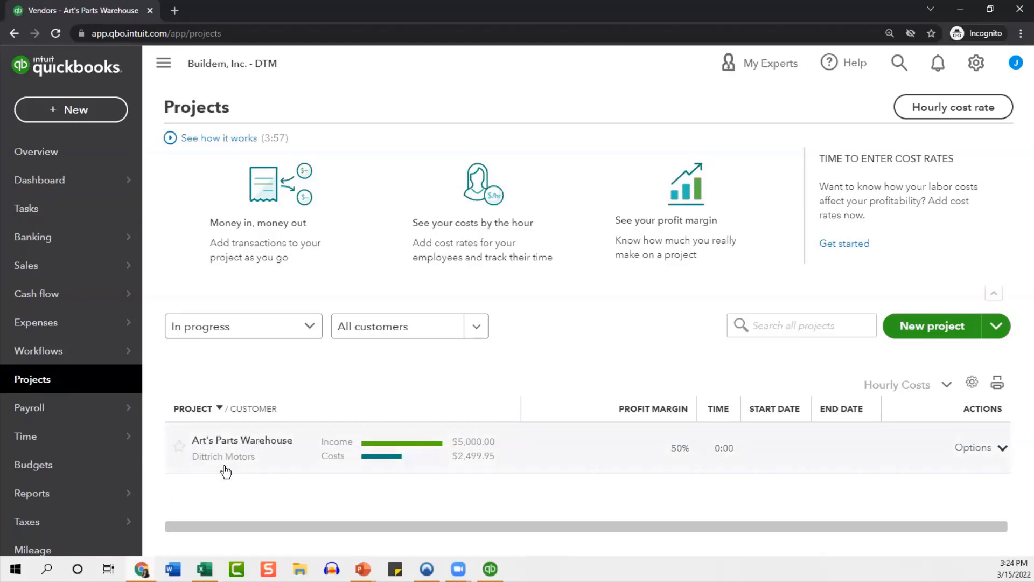
pyautogui.click(264, 457)
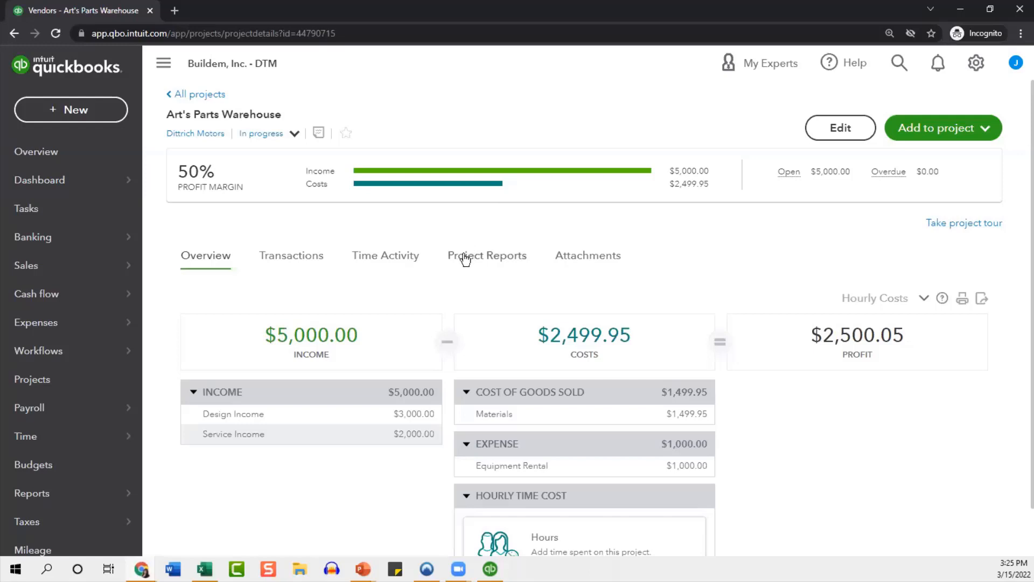
pyautogui.click(492, 257)
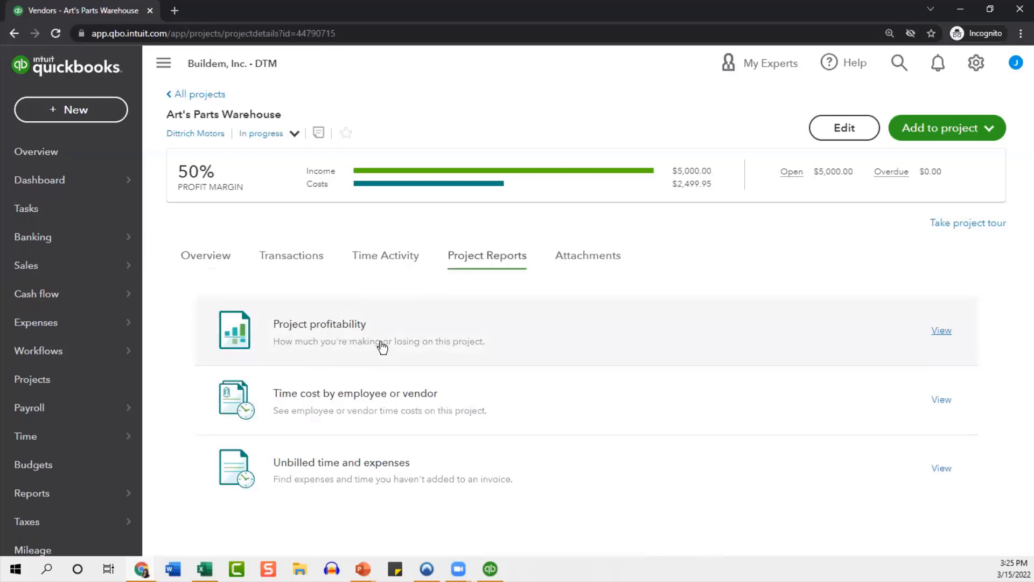
pyautogui.click(70, 109)
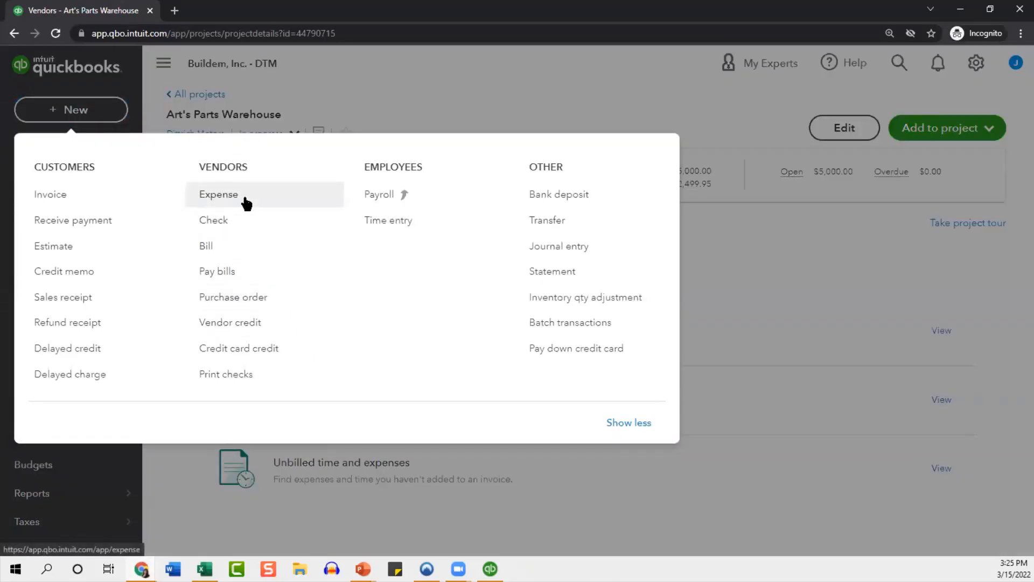
pyautogui.click(502, 87)
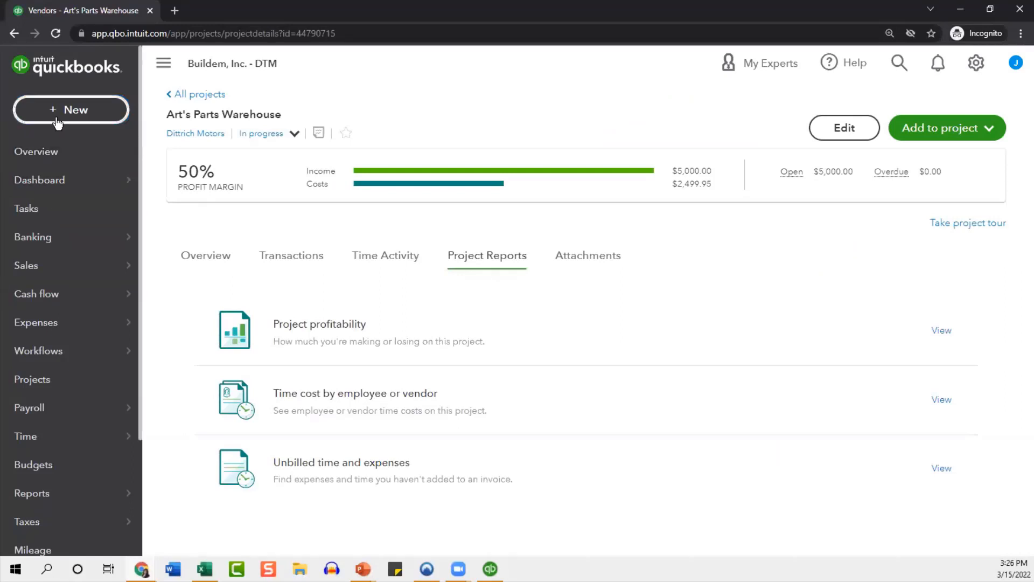
# - Open the Pay Bills form and examine which bank and credit card accounts are available for payment
pyautogui.click(102, 114)
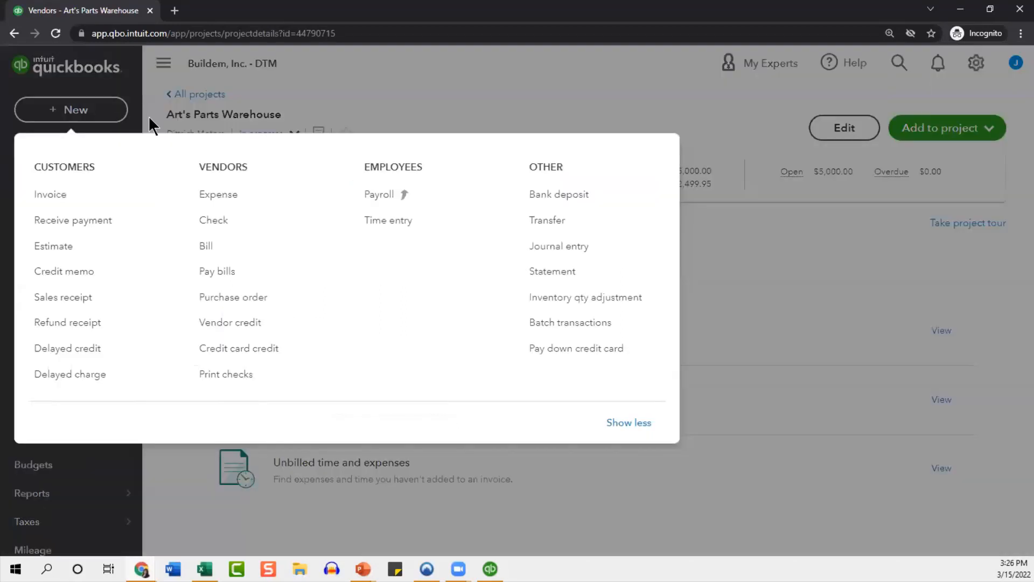
pyautogui.click(256, 280)
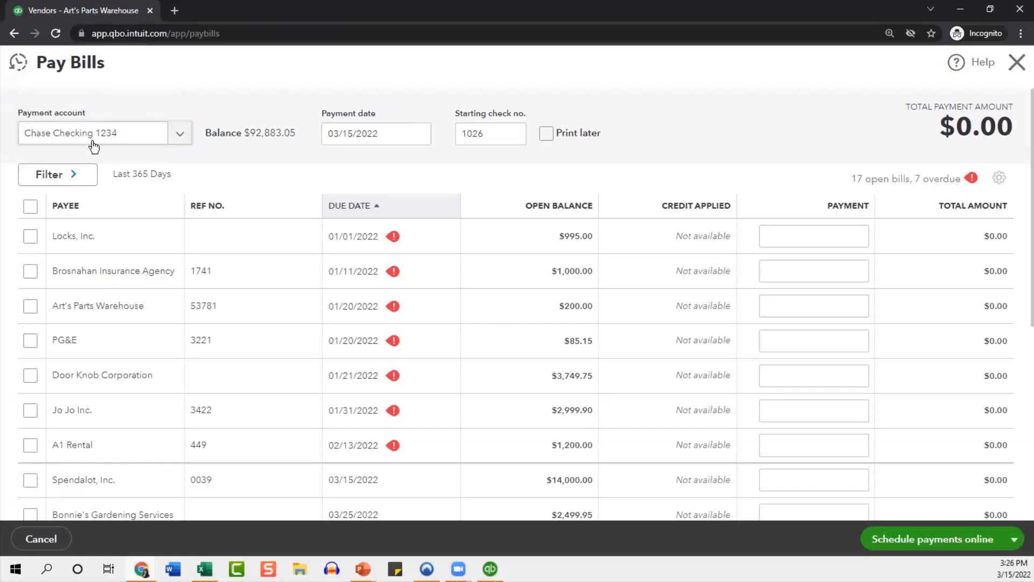
pyautogui.click(183, 134)
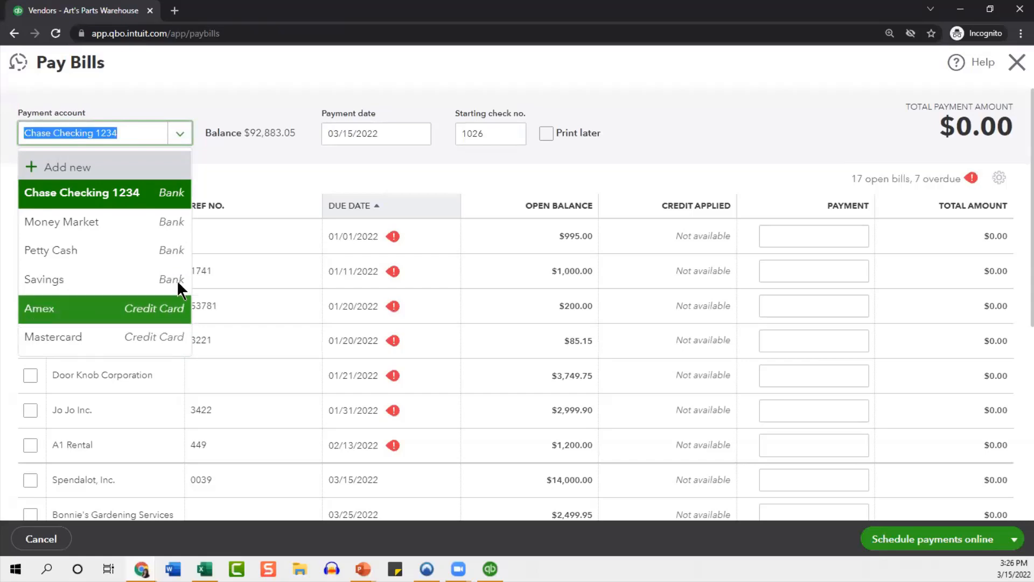
pyautogui.click(262, 96)
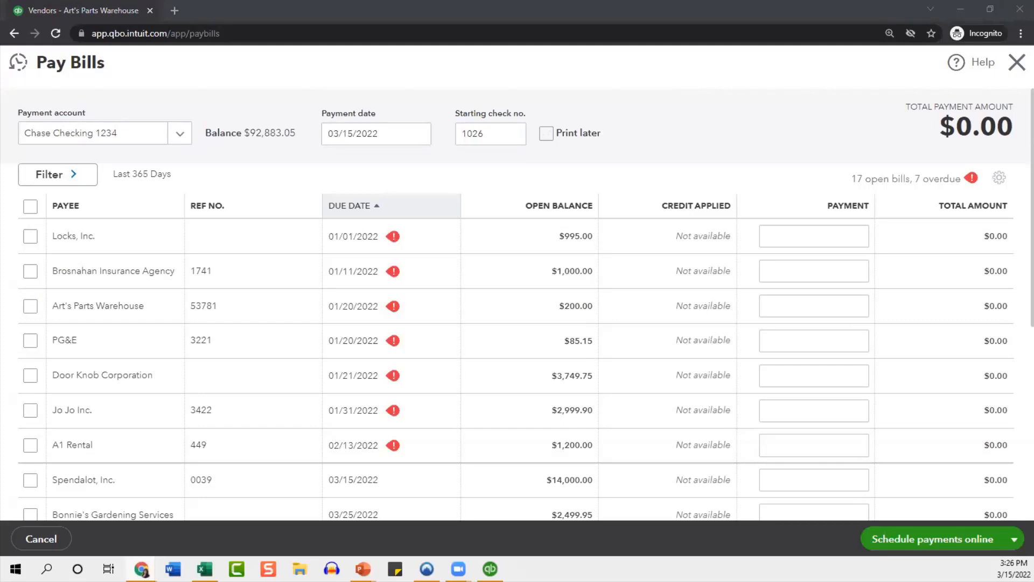
# - Mark the Locks, Inc. bill for full payment of 995.00, and save and close the bill payment
pyautogui.scroll(-1, 205, 190)
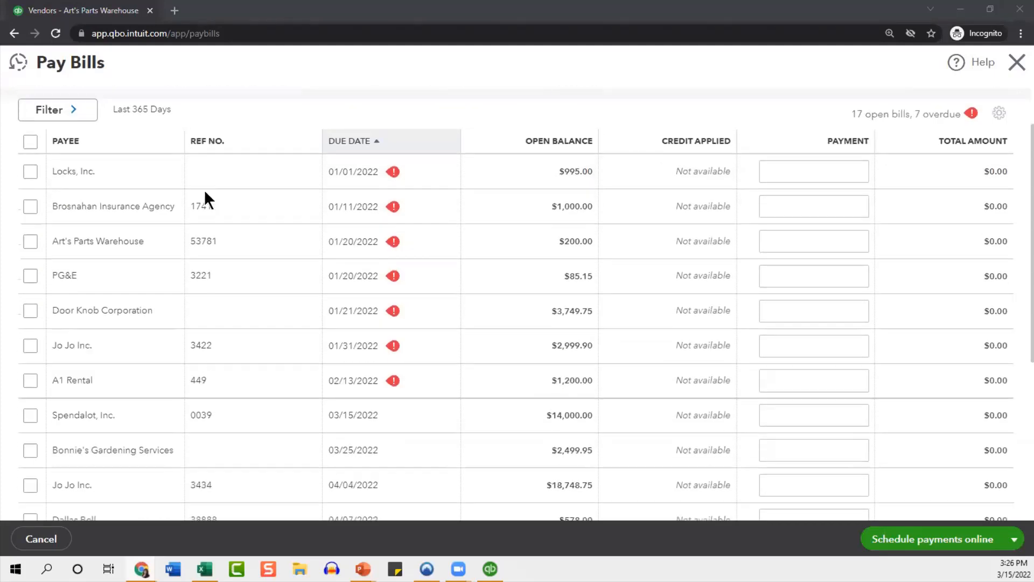
pyautogui.click(29, 171)
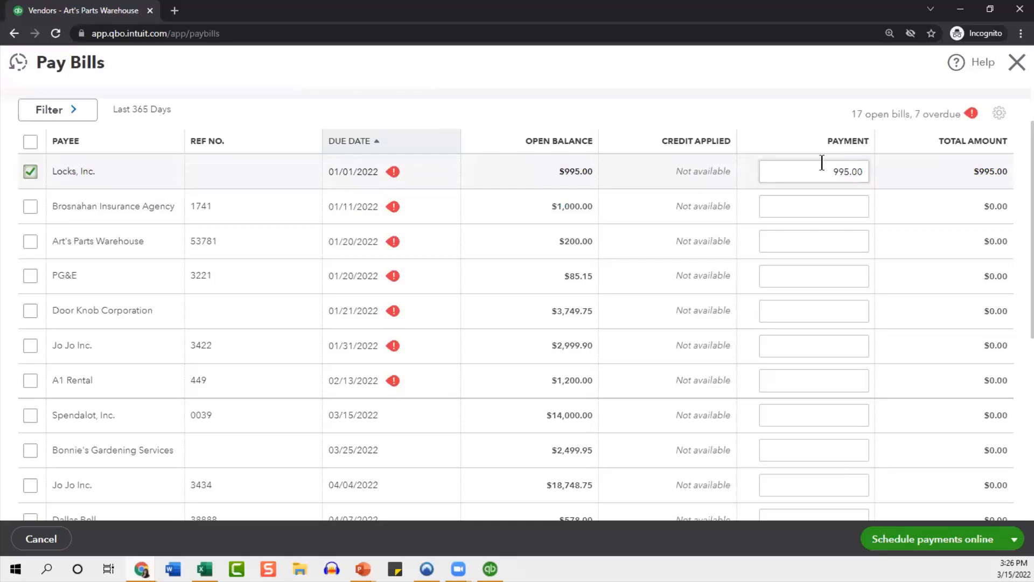
pyautogui.scroll(-3, 696, 291)
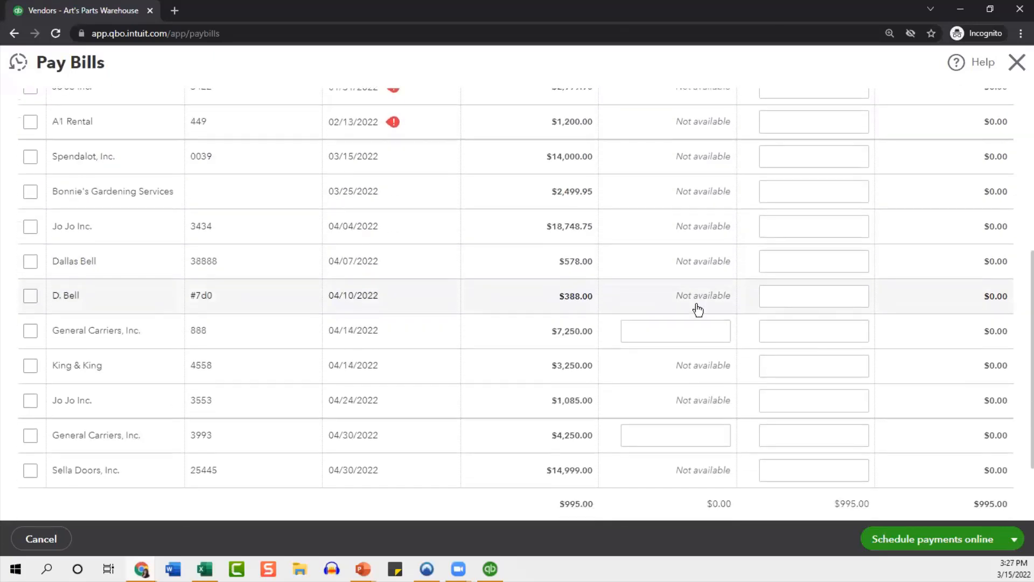
pyautogui.scroll(8, 696, 281)
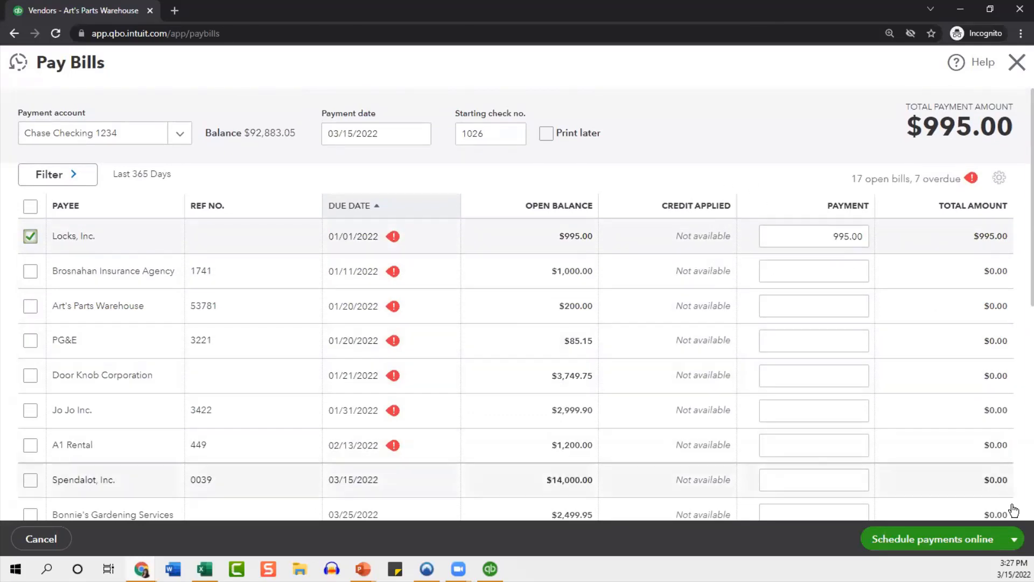
pyautogui.click(1015, 539)
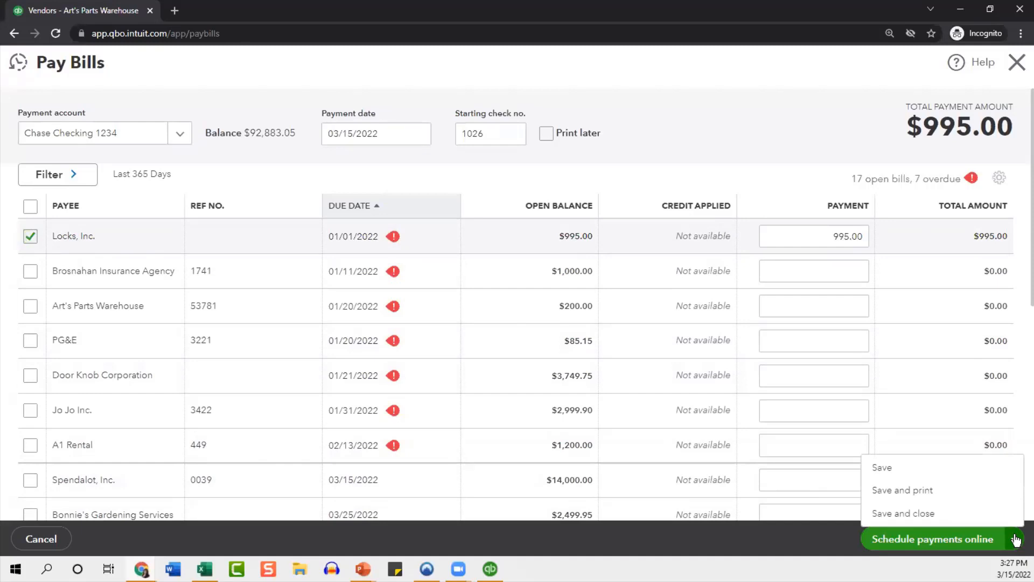
pyautogui.click(917, 515)
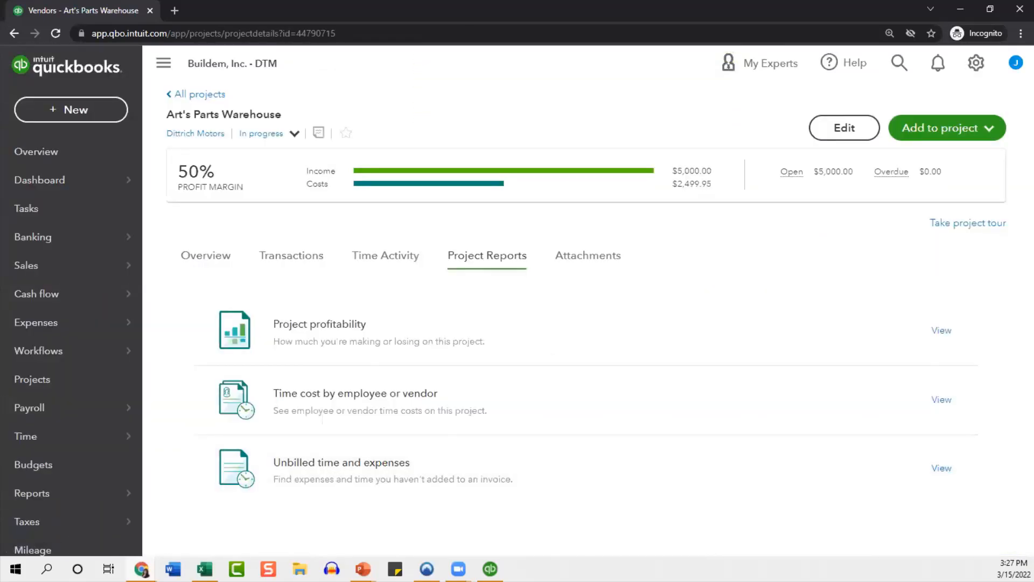
# - Start a new check with Brosnahan Insurance Agency as the payee
pyautogui.click(79, 110)
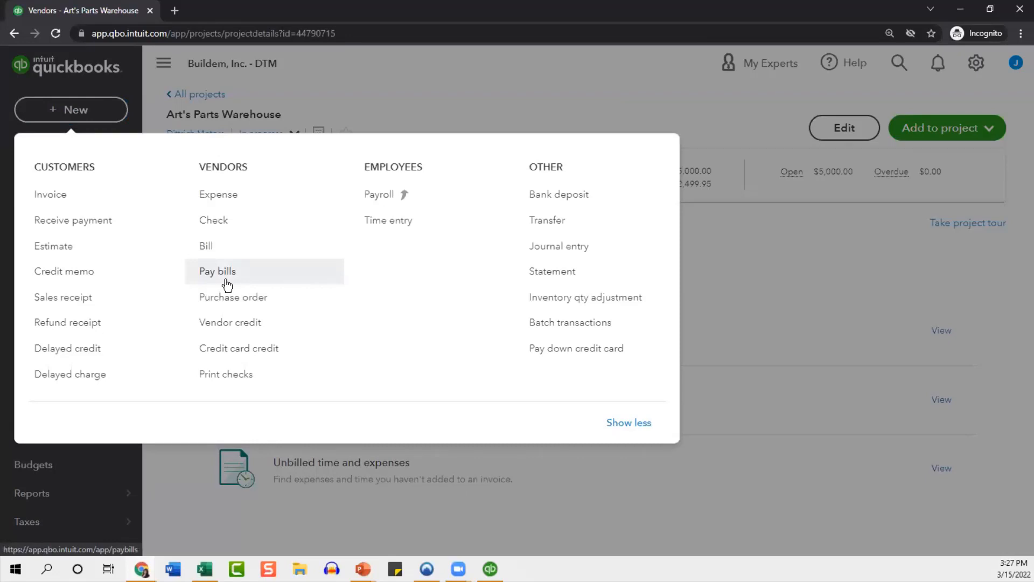
pyautogui.click(259, 220)
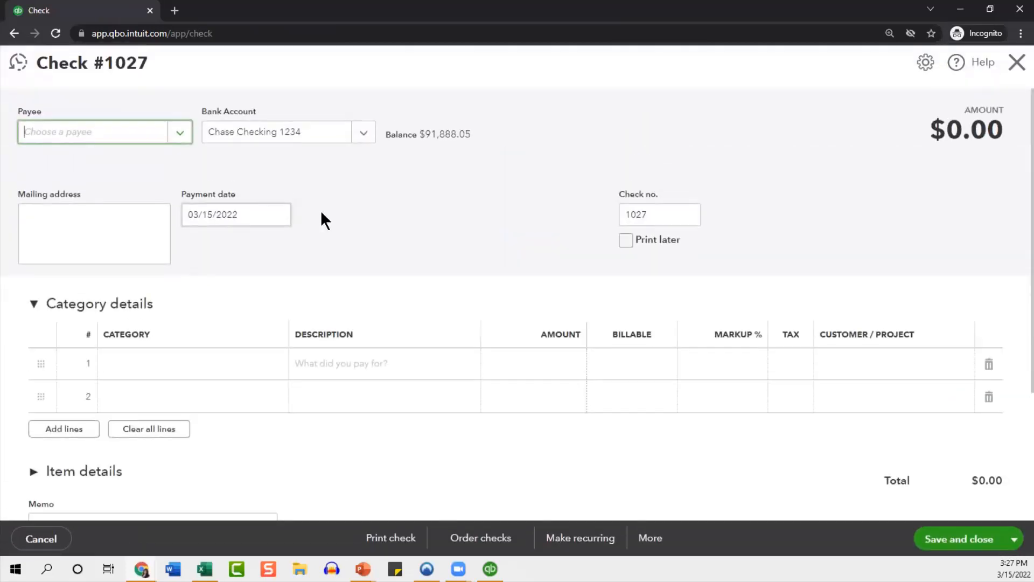
pyautogui.write('b')
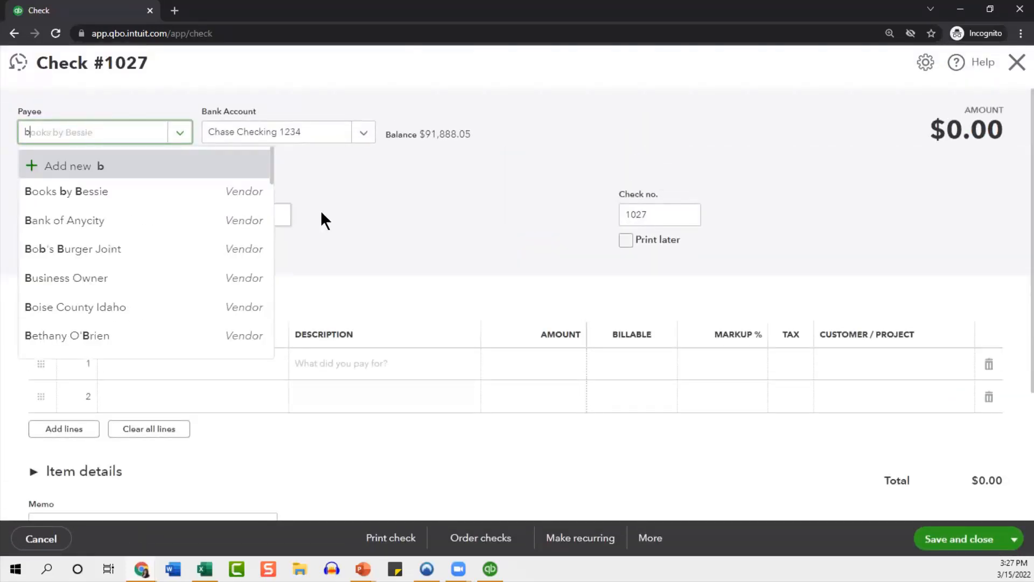
pyautogui.write('ro')
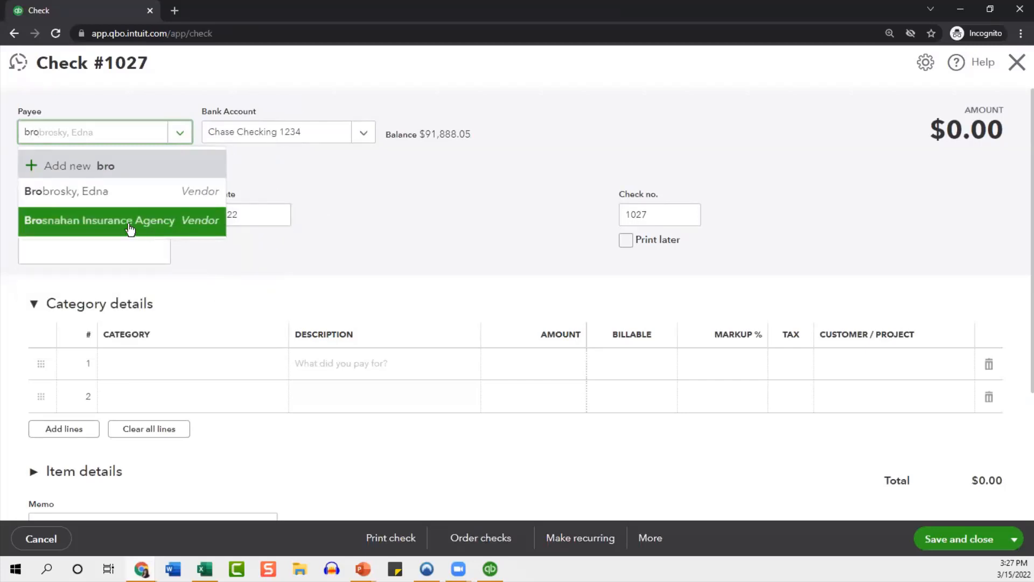
pyautogui.click(118, 230)
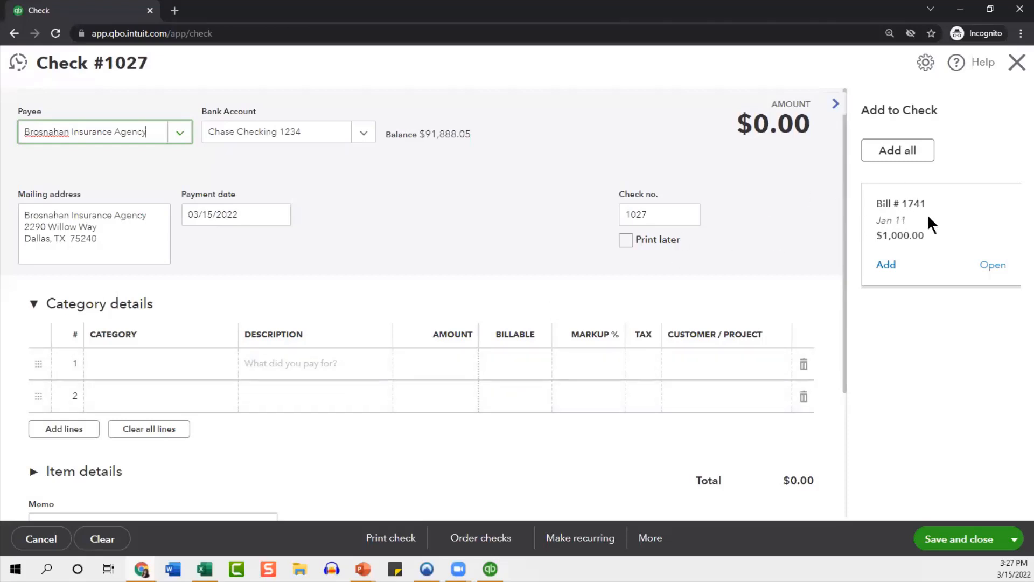
# - Add Brosnahan Insurance Agency's open 1,000.00 bill to the check, and leave the form without saving
pyautogui.click(886, 265)
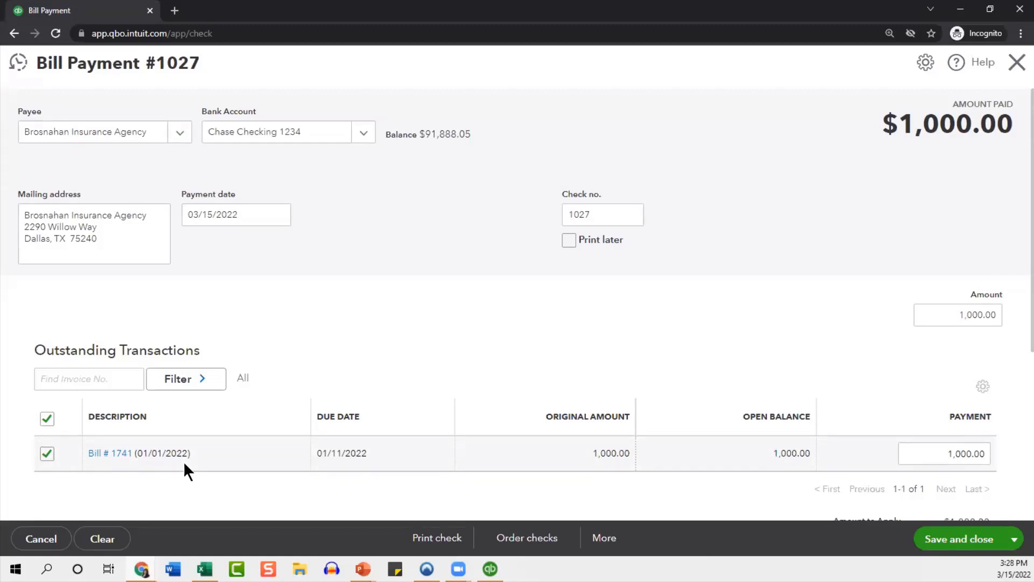
pyautogui.click(1016, 63)
pyautogui.click(592, 323)
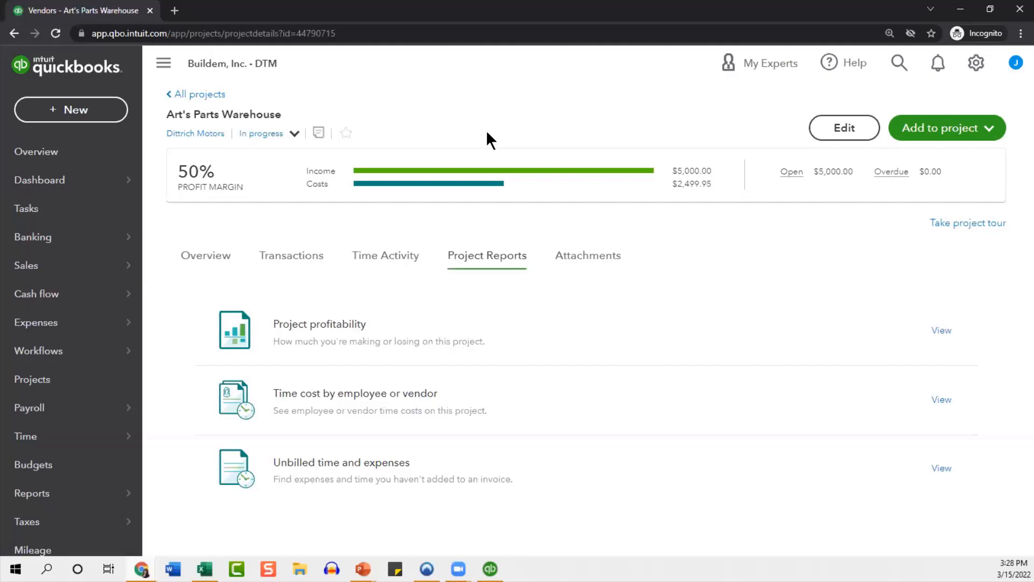
pyautogui.click(976, 63)
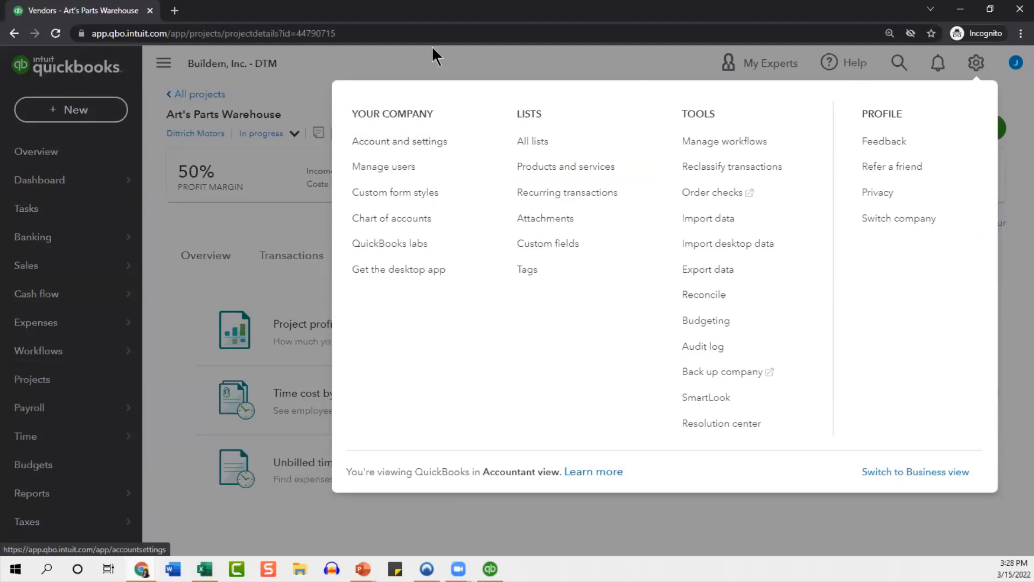
pyautogui.click(405, 69)
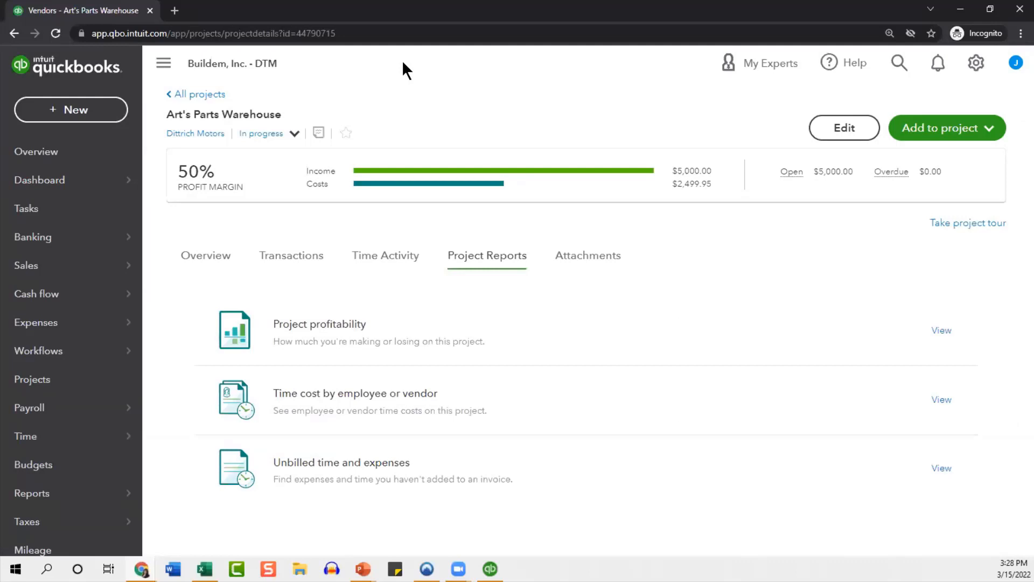
# - Start a new purchase order and expand its category details to examine the form's line columns
pyautogui.click(75, 111)
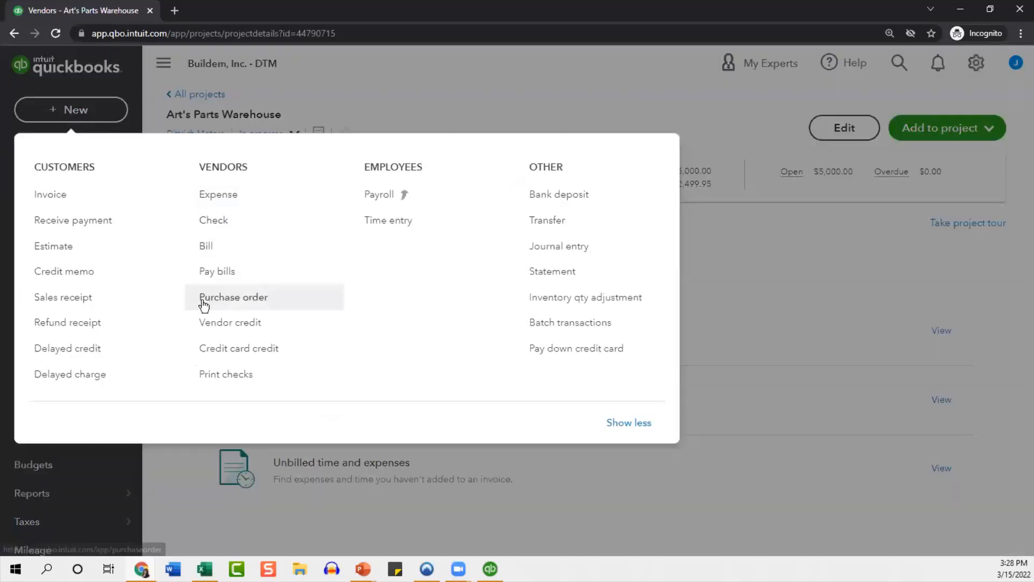
pyautogui.click(281, 305)
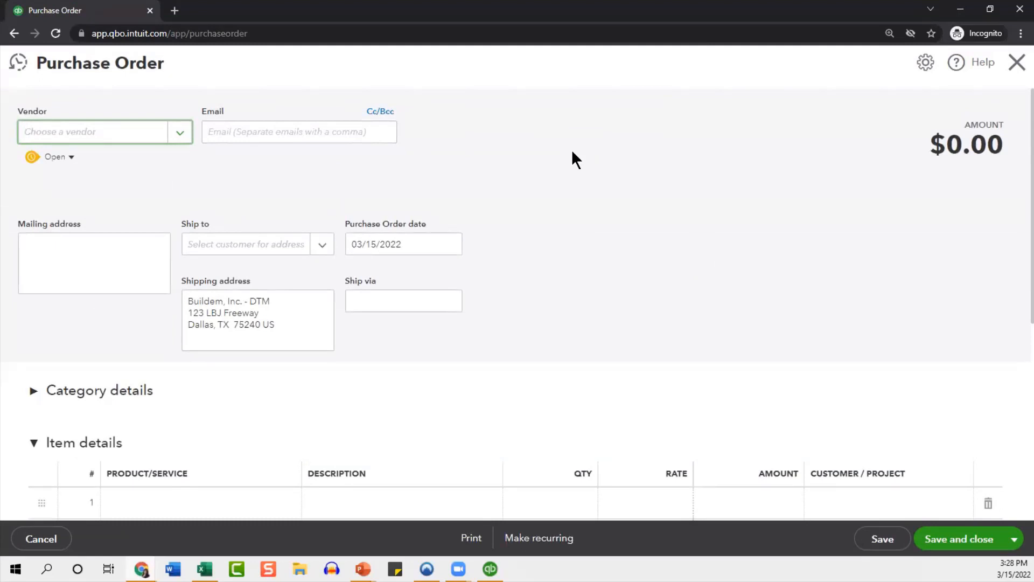
pyautogui.click(138, 390)
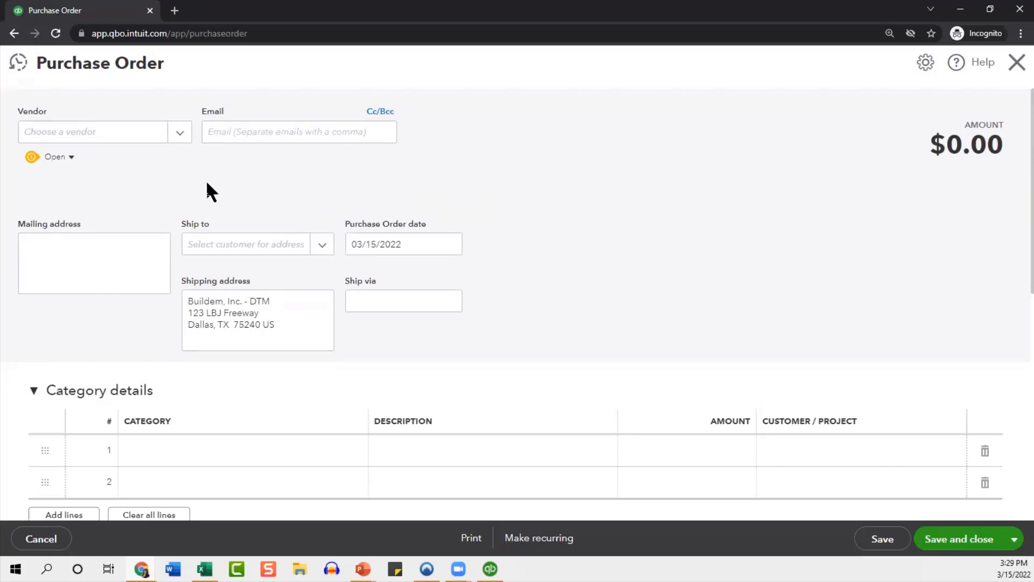
# - Choose Bonnie's Gardening Services as the vendor on the new purchase order
pyautogui.click(127, 139)
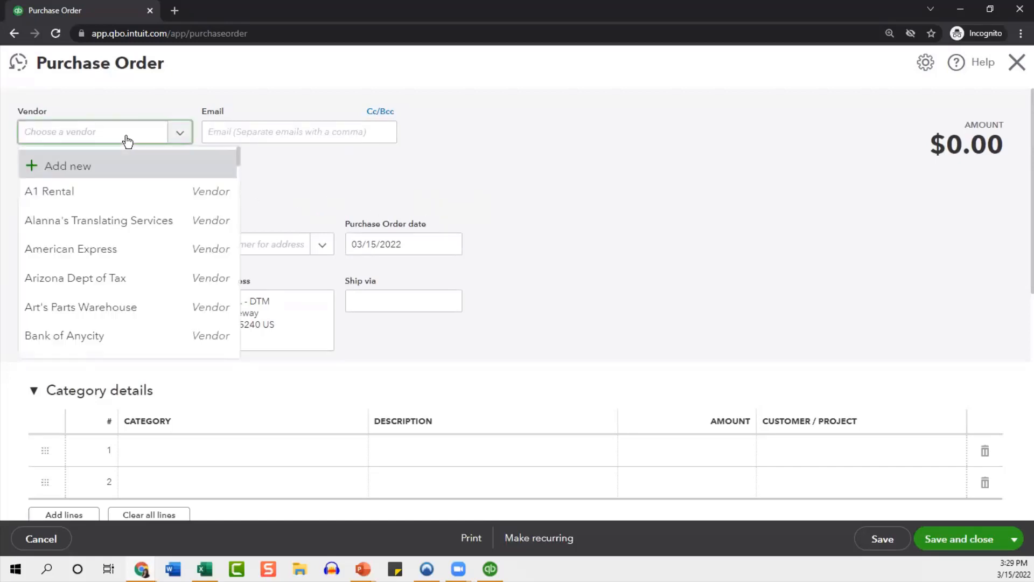
pyautogui.write('bo')
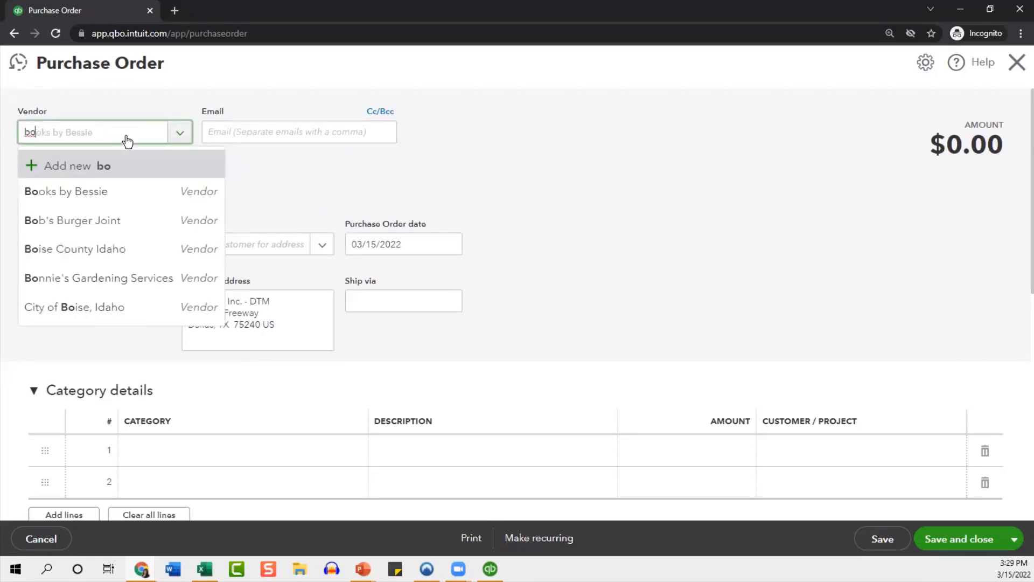
pyautogui.write('n')
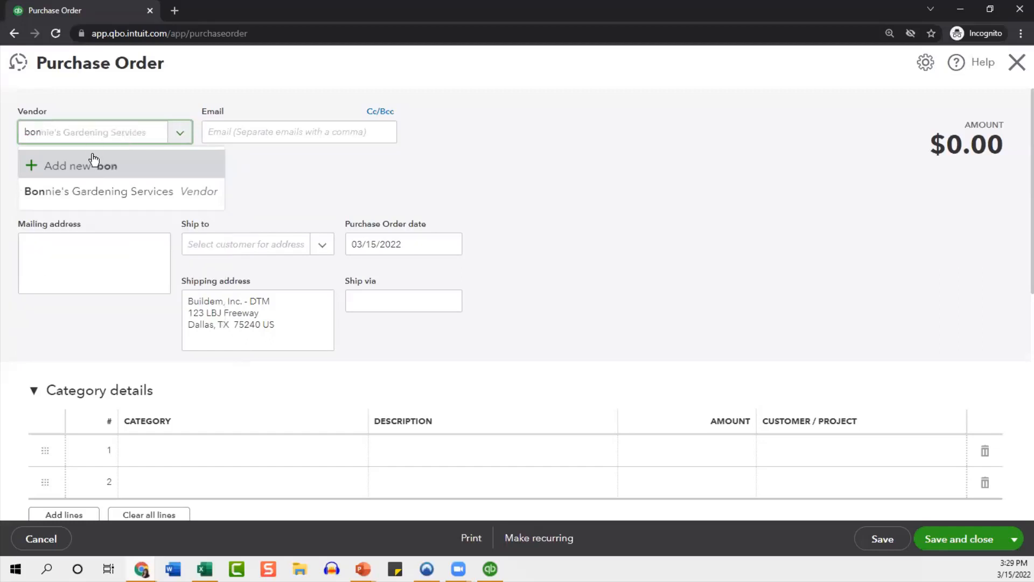
pyautogui.click(122, 203)
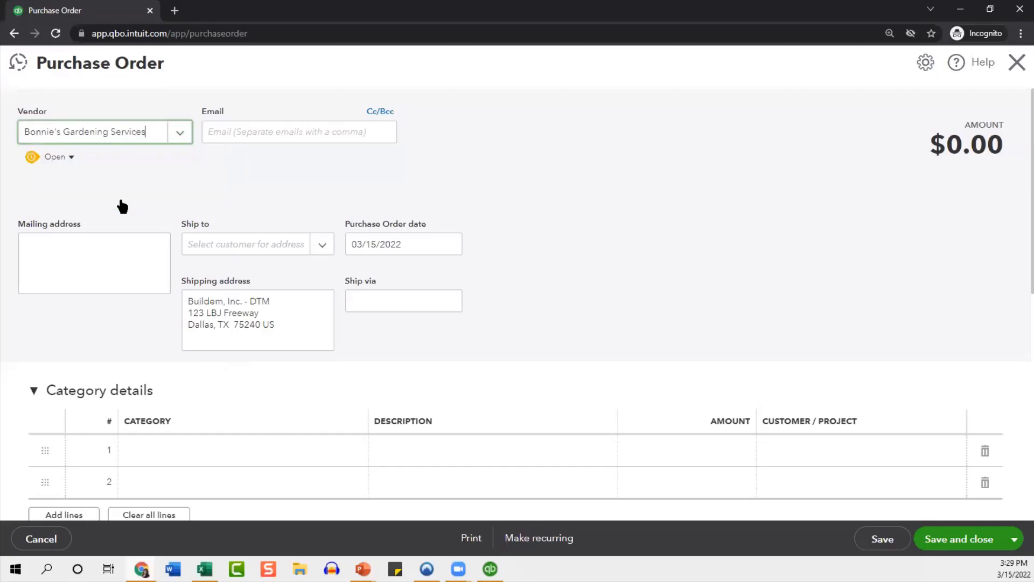
# - Examine the purchase order's date field and the customer choices for the ship-to address, leaving both as they are
pyautogui.scroll(-1, 330, 174)
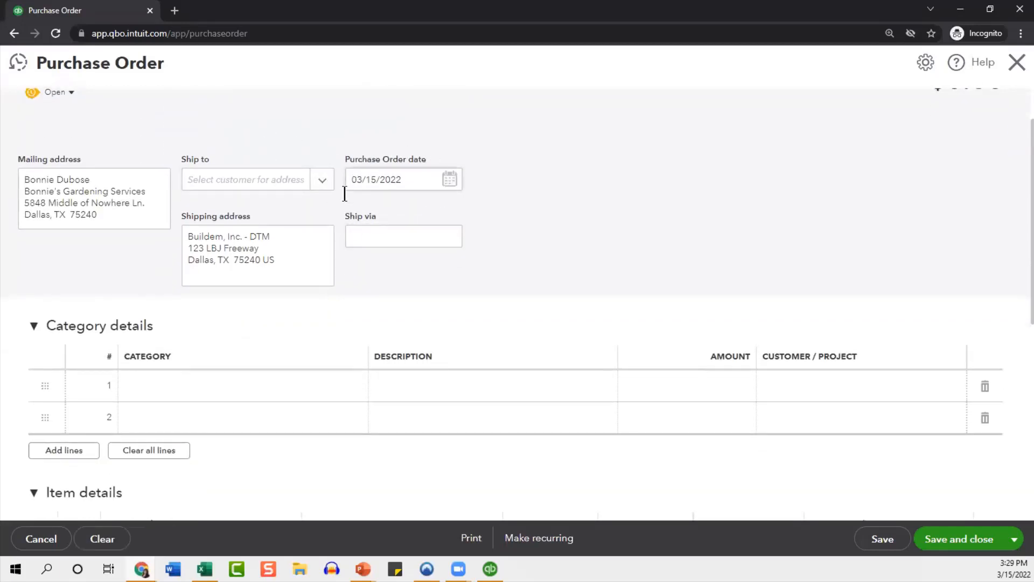
pyautogui.click(393, 179)
pyautogui.click(606, 199)
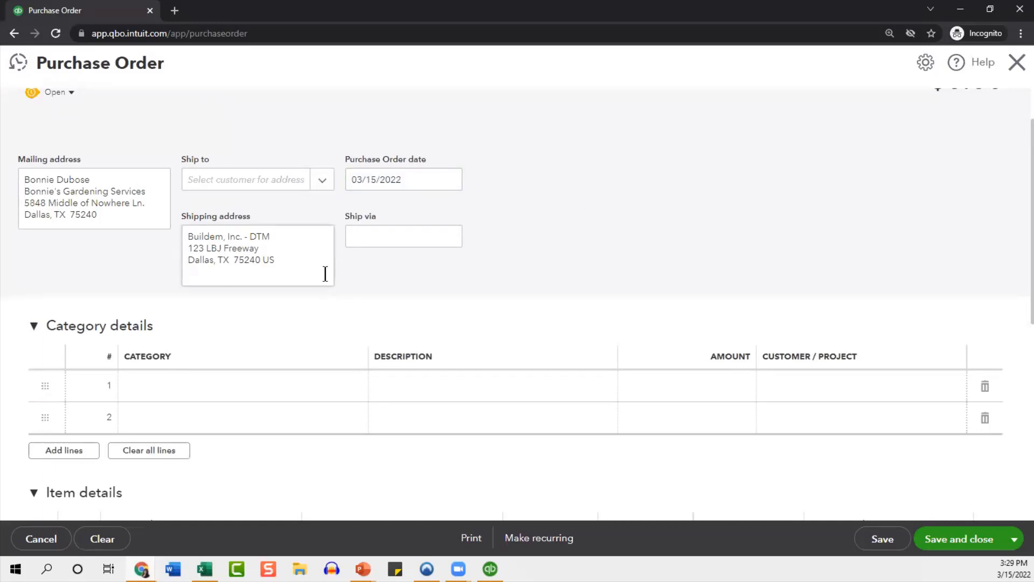
pyautogui.click(325, 183)
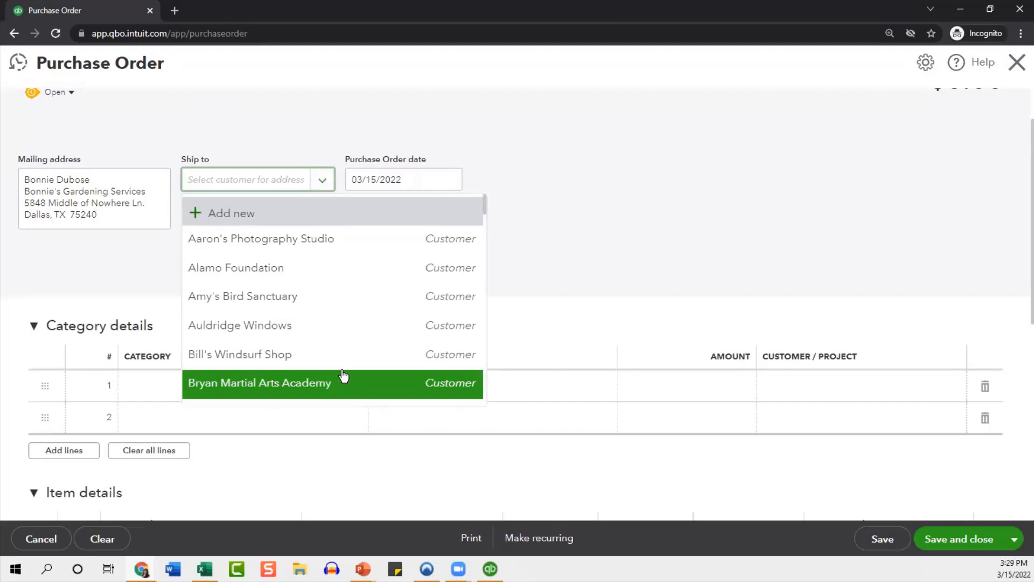
pyautogui.click(680, 173)
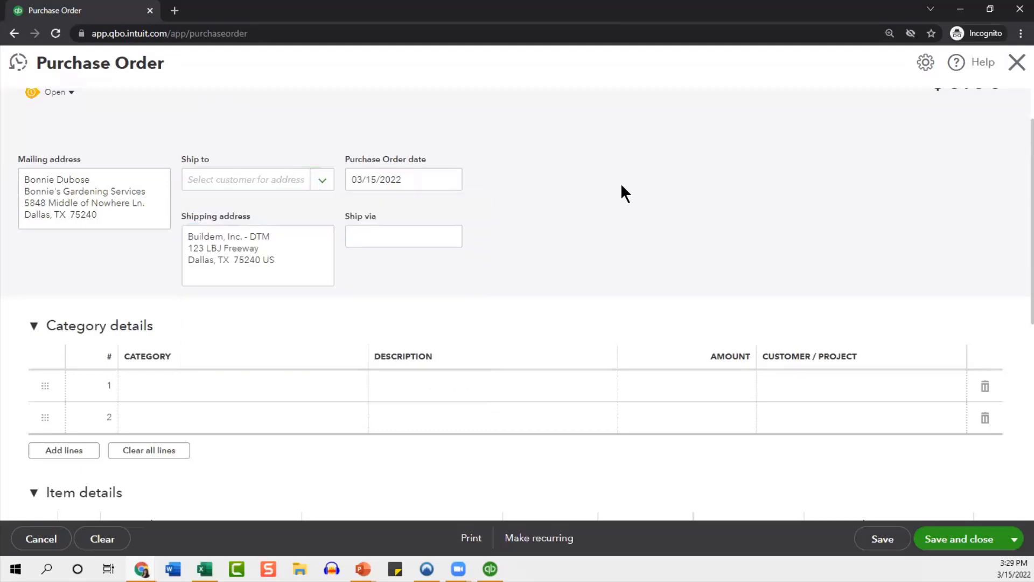
# - Add the Glass Door product to the first item line of the purchase order with a quantity of 5
pyautogui.scroll(-3, 620, 183)
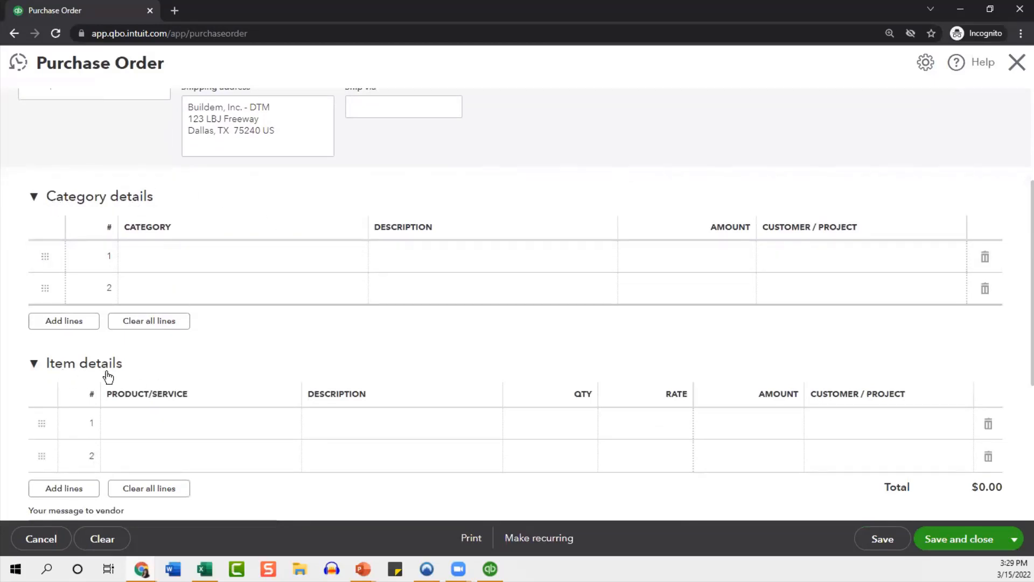
pyautogui.click(269, 424)
pyautogui.click(290, 426)
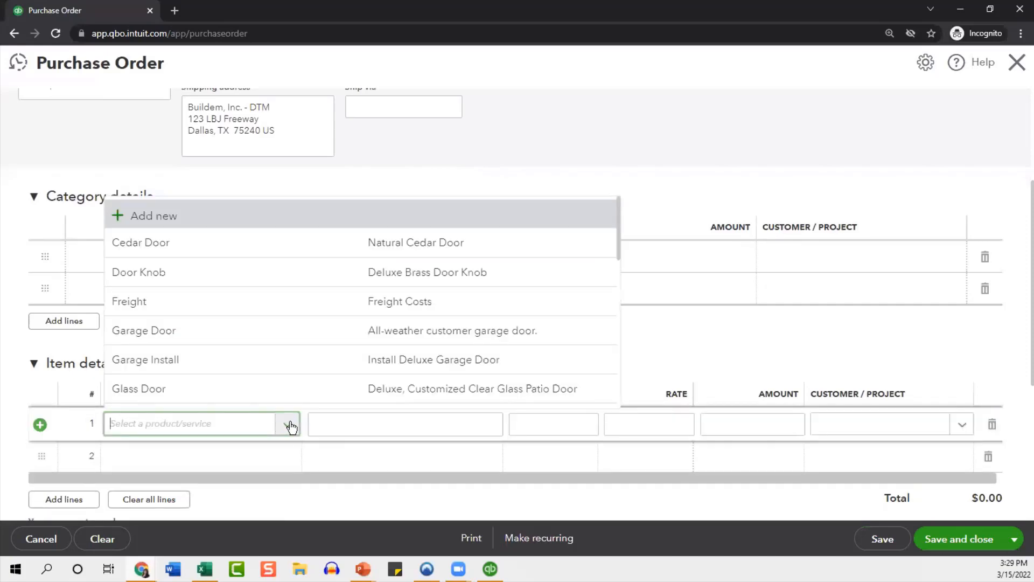
pyautogui.scroll(-8, 344, 272)
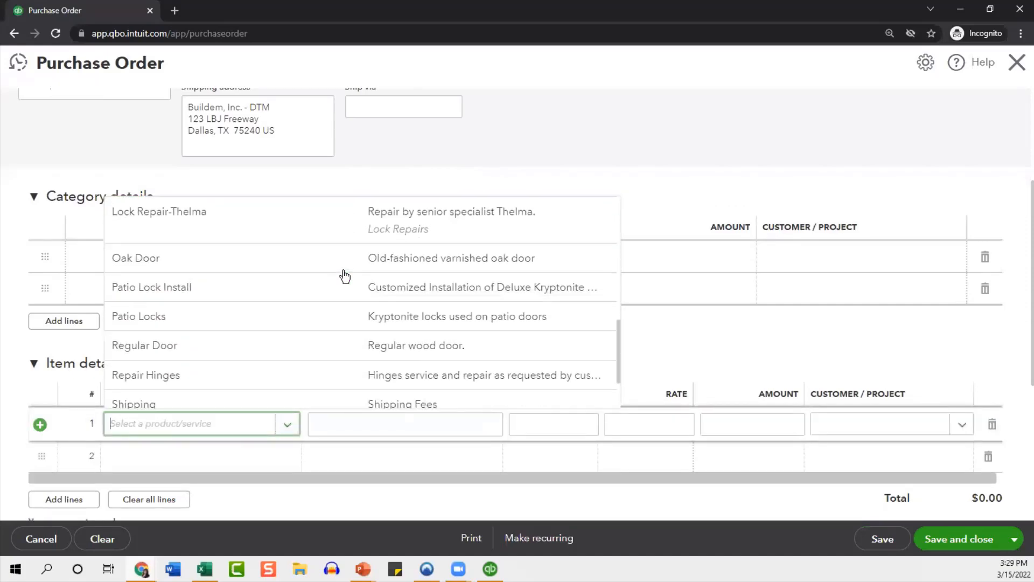
pyautogui.scroll(-2, 345, 276)
pyautogui.scroll(5, 345, 277)
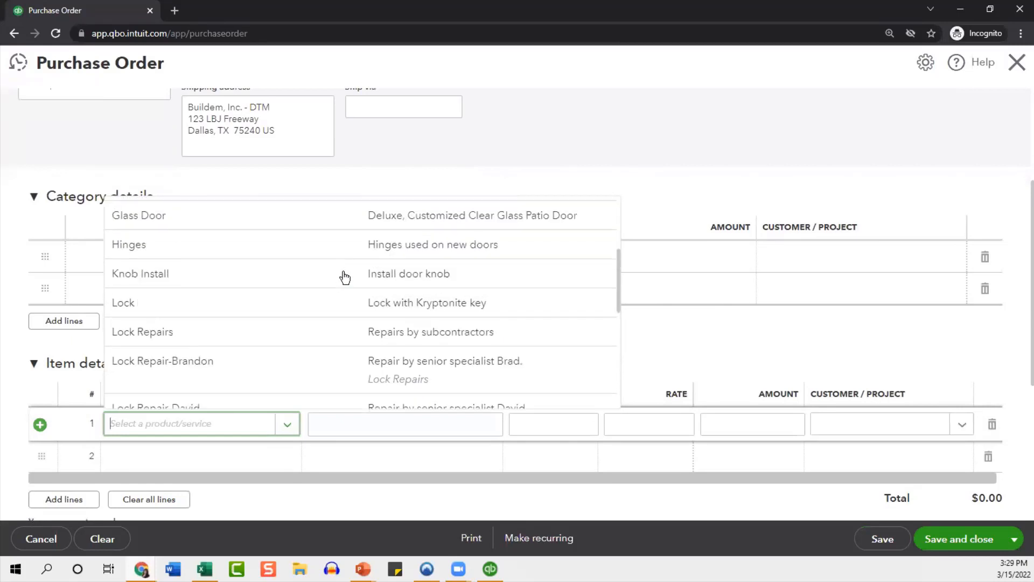
pyautogui.scroll(3, 345, 277)
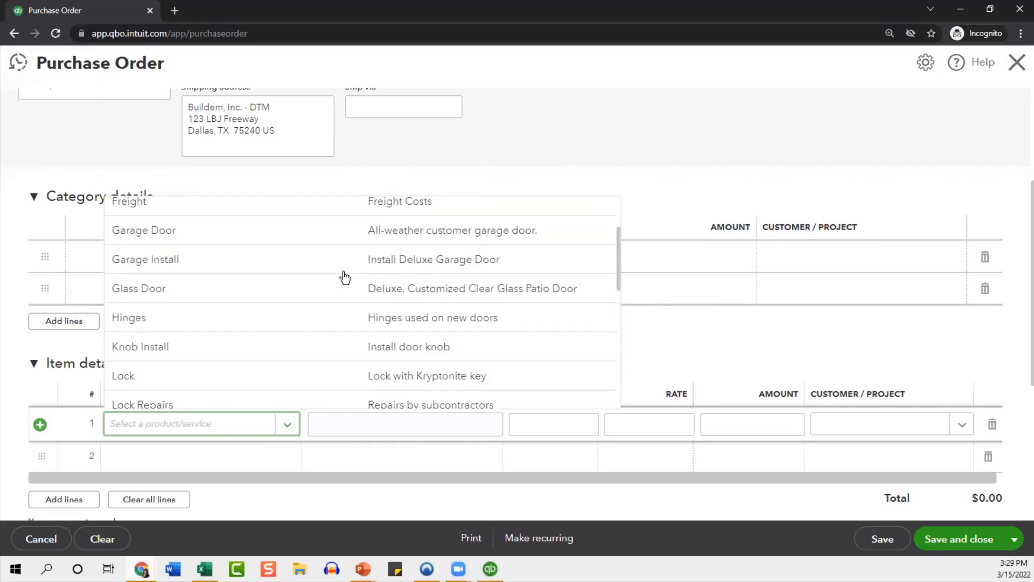
pyautogui.click(291, 296)
pyautogui.doubleClick(589, 423)
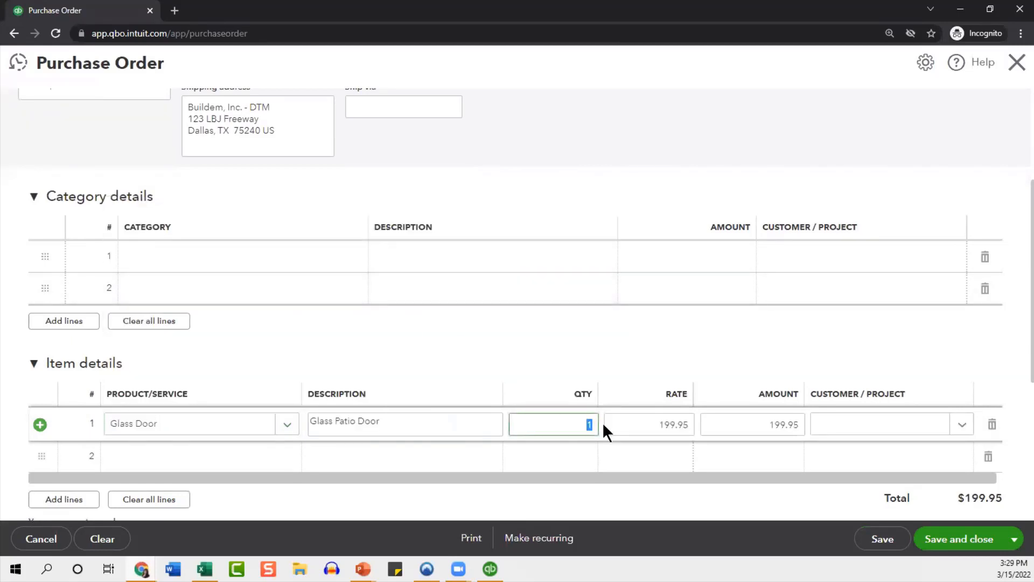
pyautogui.write('5')
pyautogui.press('Tab')
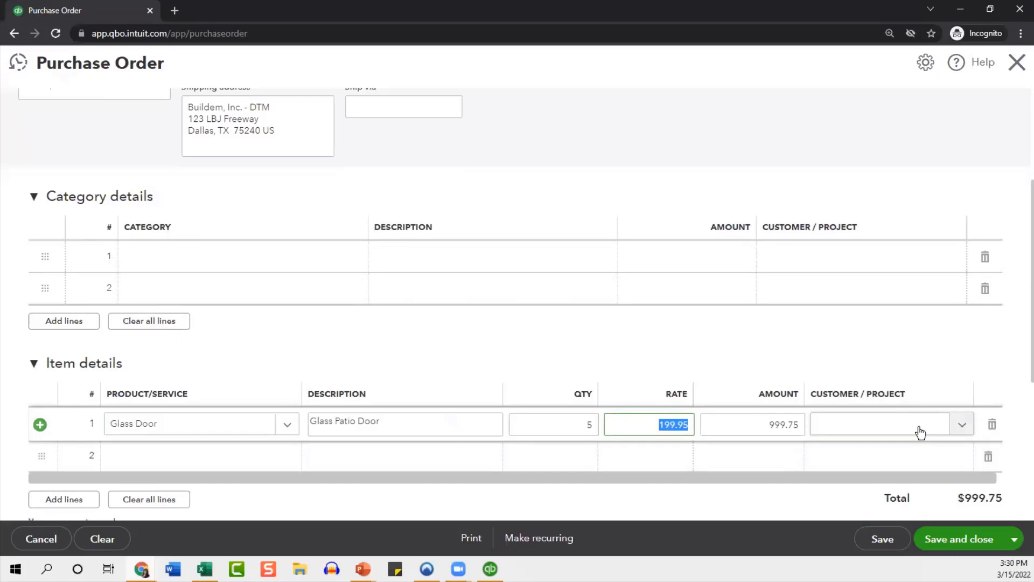
# - Save the purchase order and copy it to a bill
pyautogui.scroll(4, 878, 335)
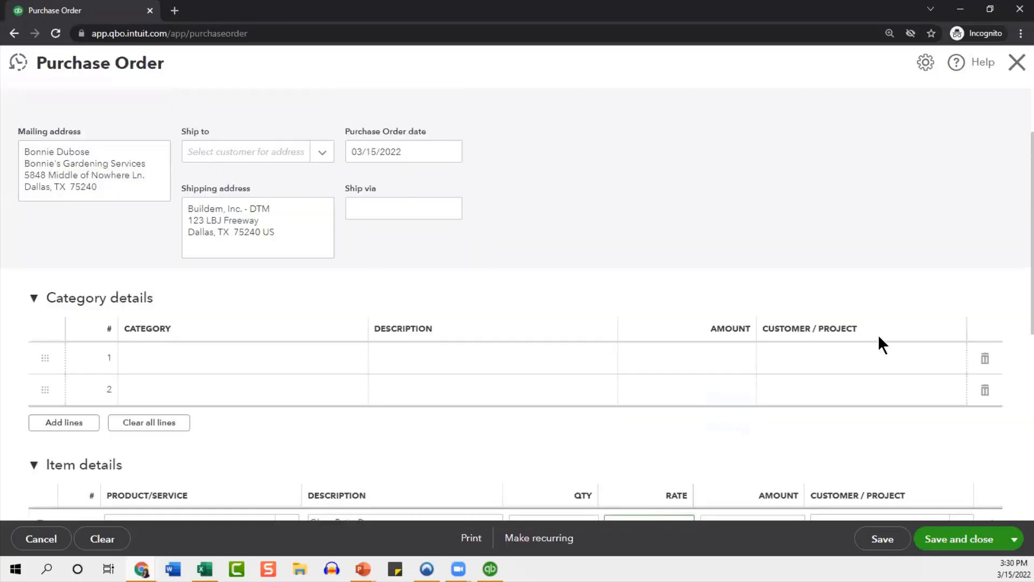
pyautogui.click(881, 538)
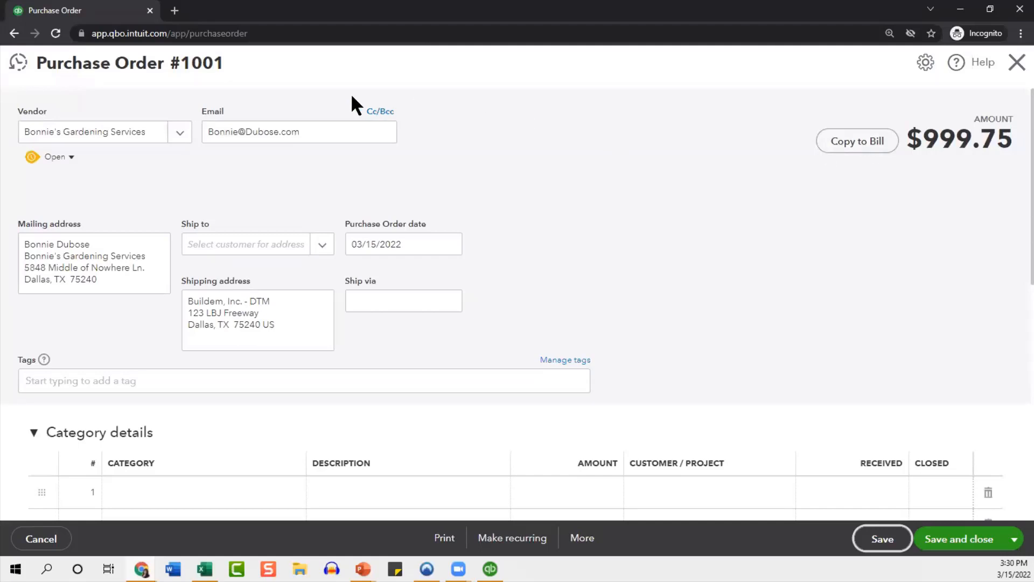
pyautogui.click(880, 147)
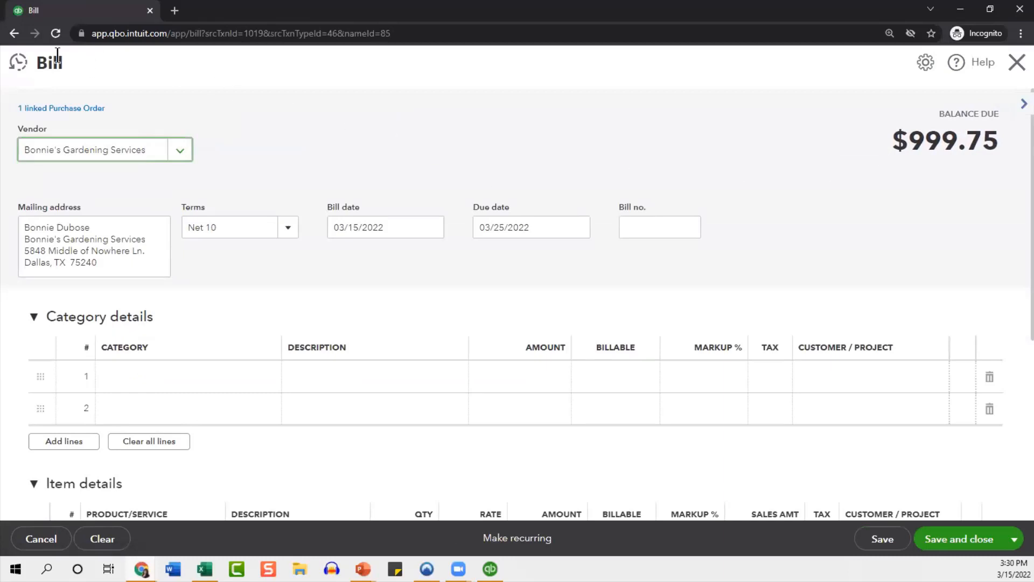
# - Review the bill's item line and linked purchase order, and save and close the bill
pyautogui.scroll(-1, 316, 104)
pyautogui.scroll(-5, 317, 108)
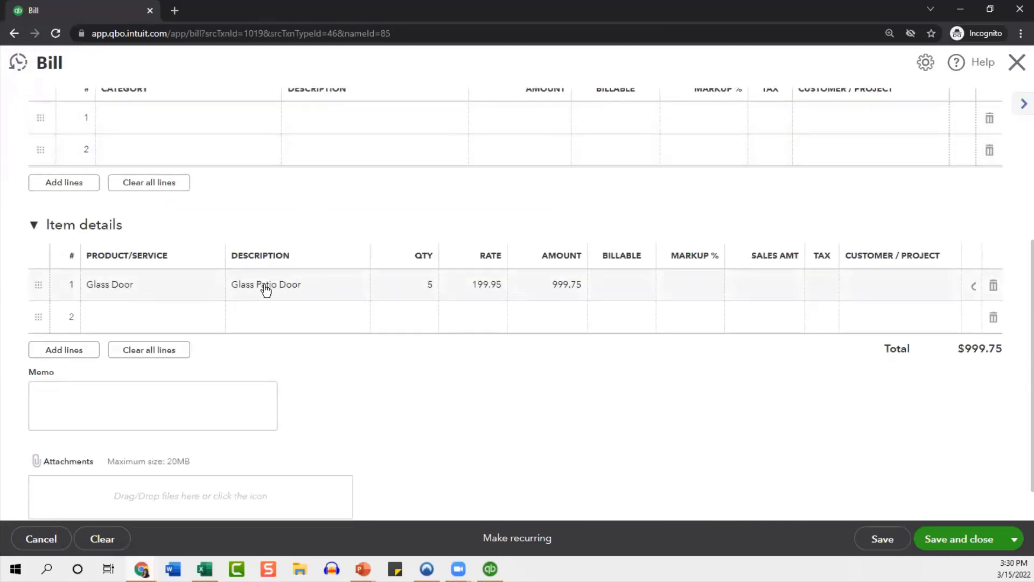
pyautogui.scroll(2, 530, 248)
pyautogui.scroll(3, 537, 231)
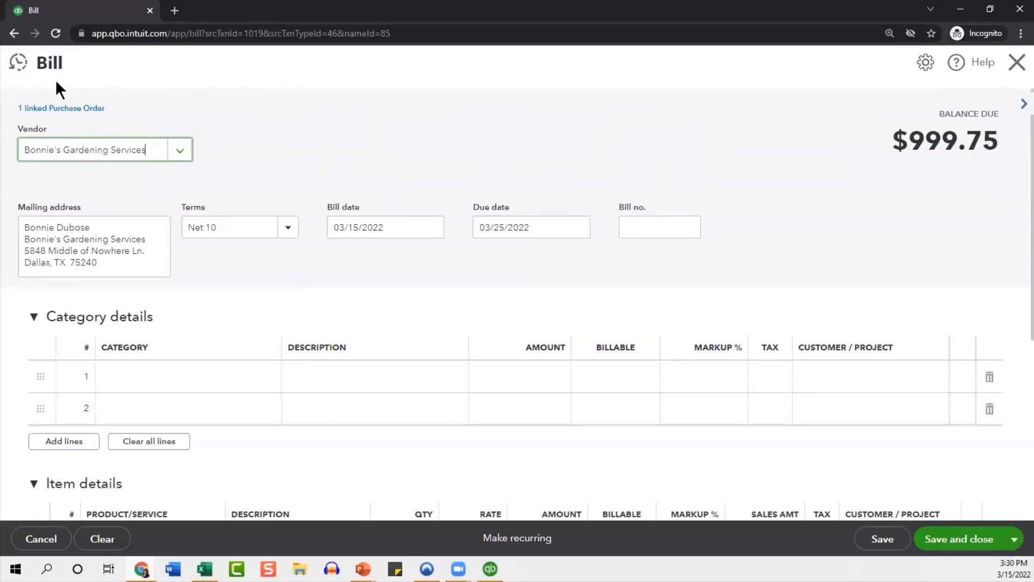
pyautogui.click(82, 110)
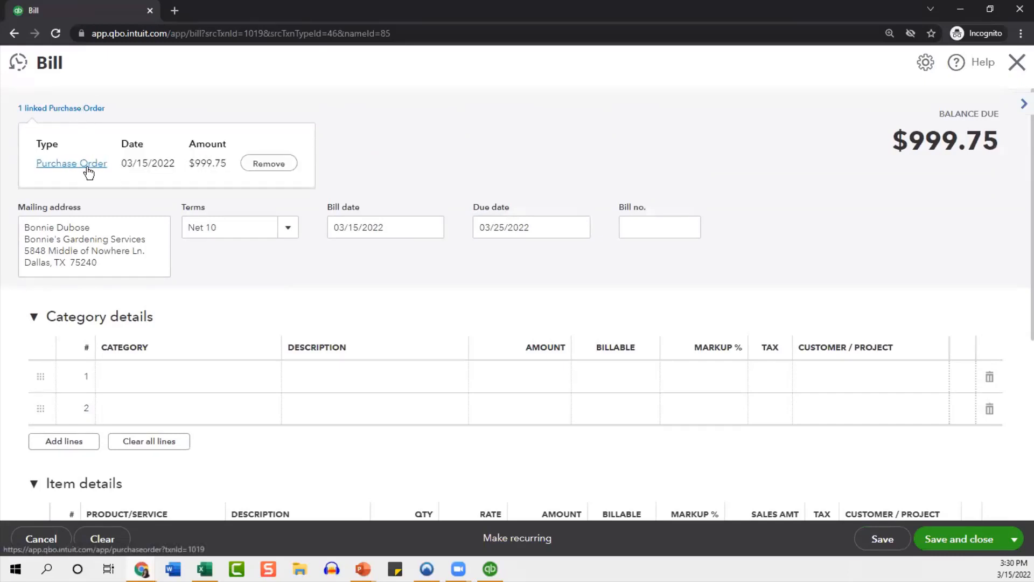
pyautogui.click(592, 137)
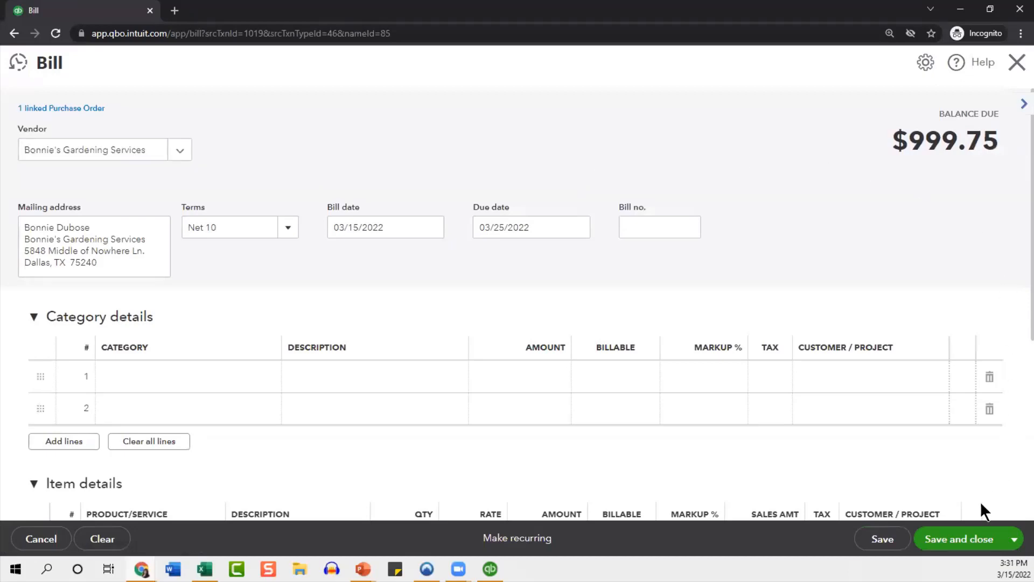
pyautogui.click(966, 539)
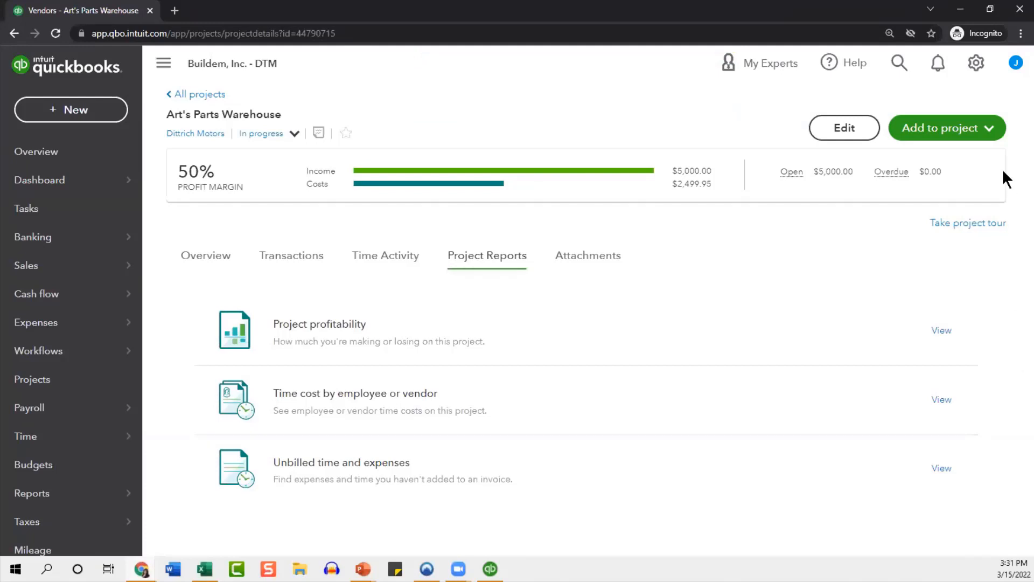
# - Reopen the Bonnie's Gardening Services purchase order from the recent transactions, examine its status options, and close it without changes
pyautogui.click(900, 61)
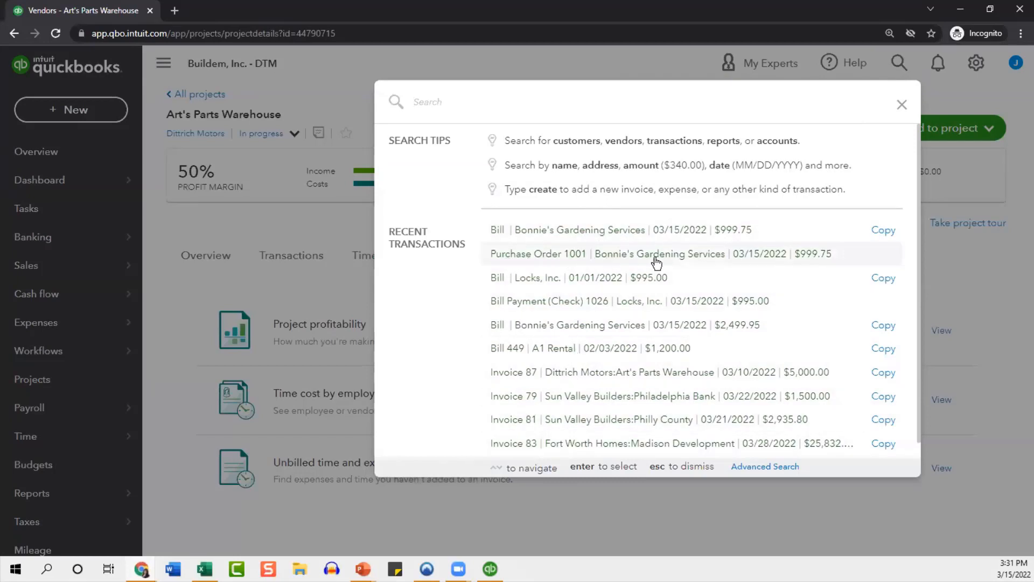
pyautogui.click(674, 258)
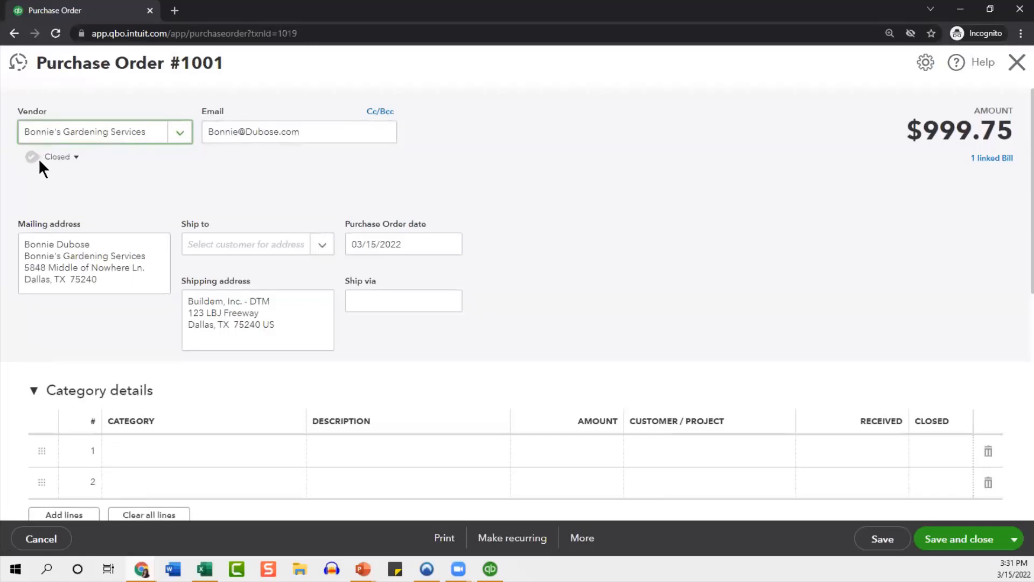
pyautogui.click(76, 158)
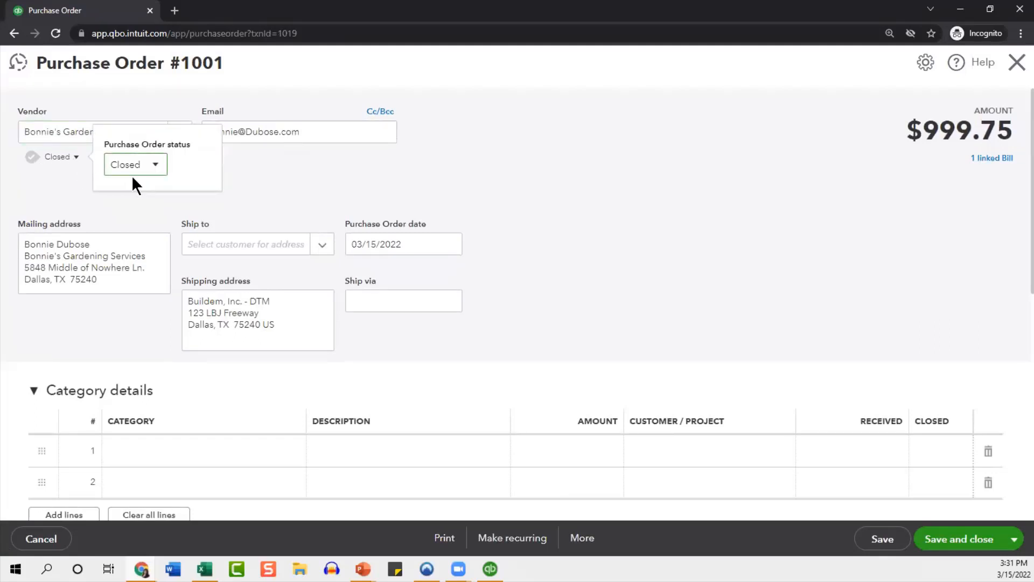
pyautogui.click(159, 163)
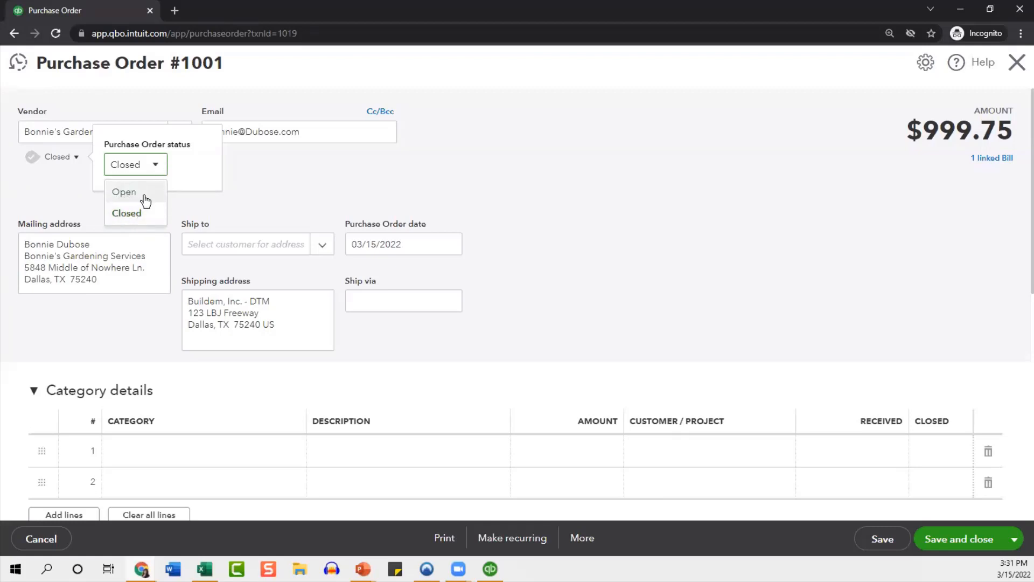
pyautogui.click(392, 159)
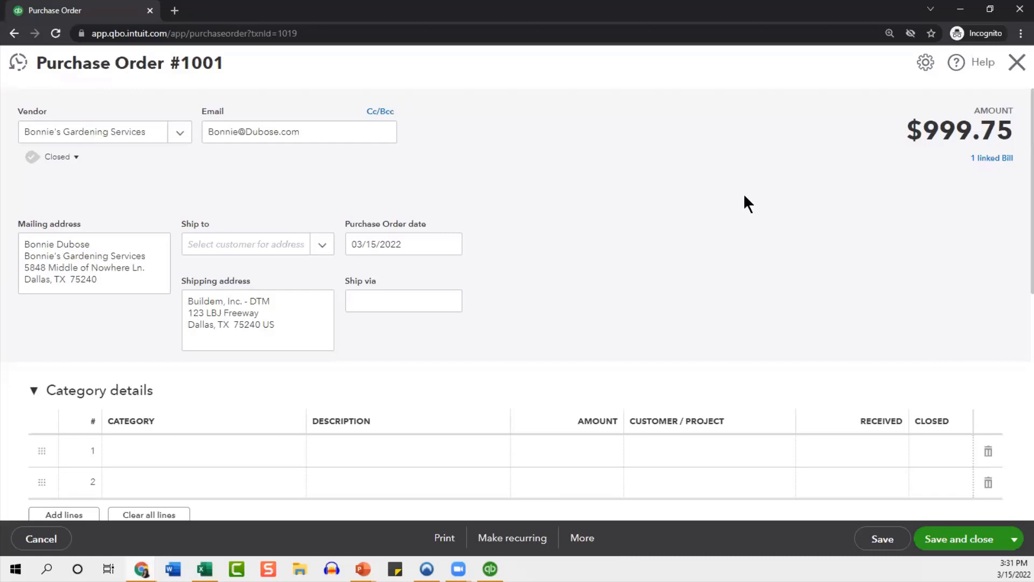
pyautogui.click(1017, 62)
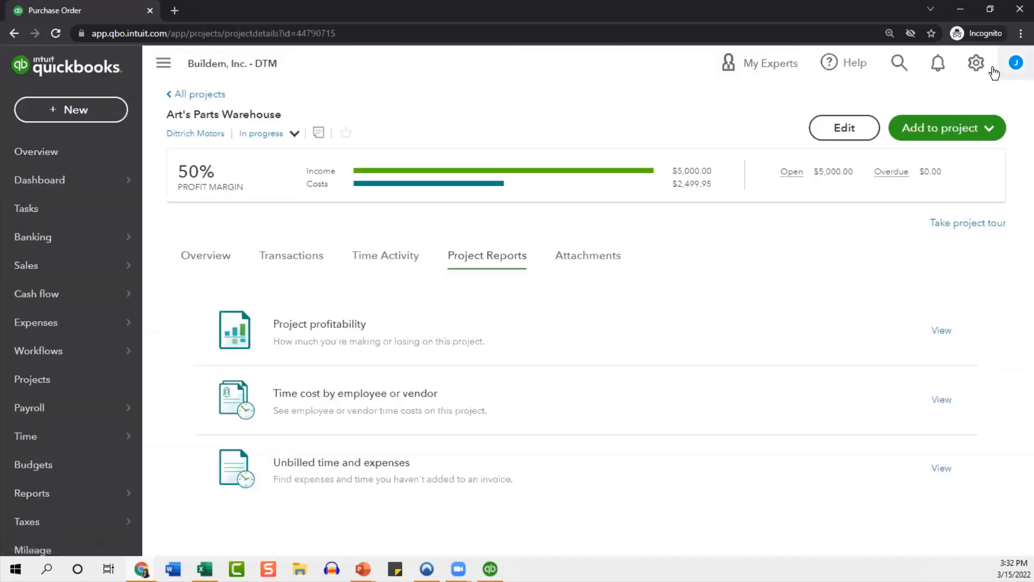
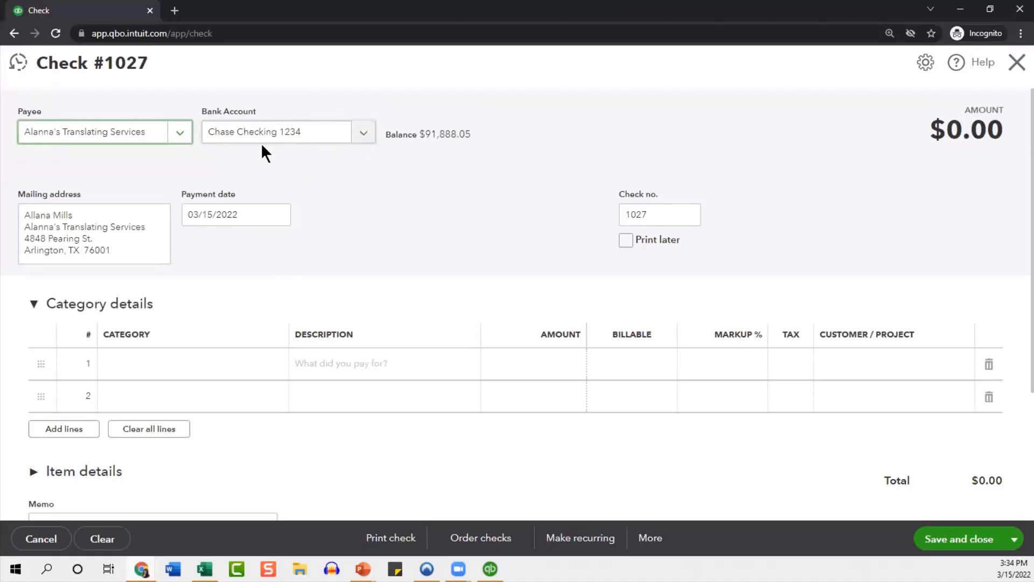
# - Add an Advertising category line of 650.00 to the check for Alanna's Translating Services
pyautogui.click(243, 214)
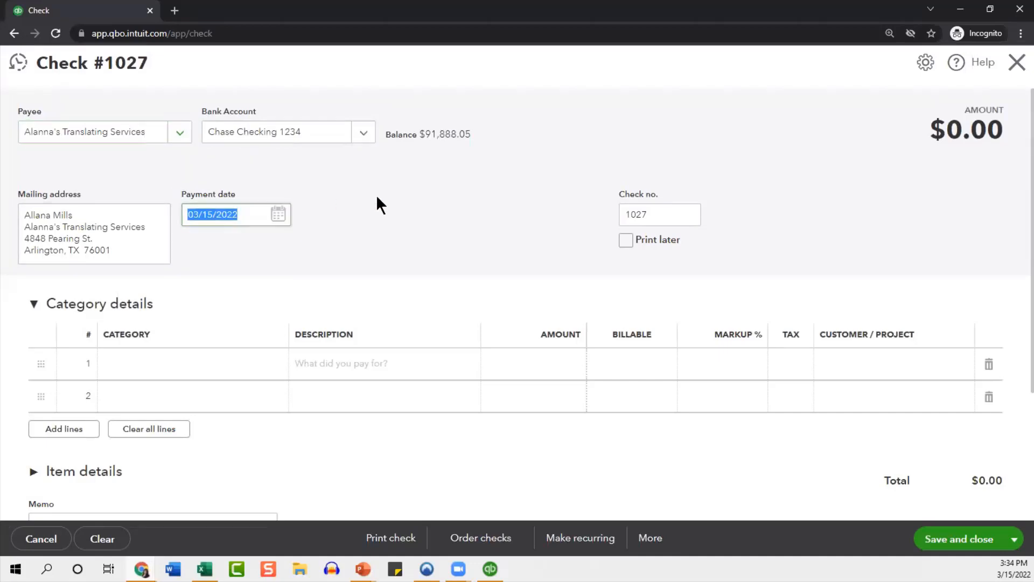
pyautogui.click(225, 365)
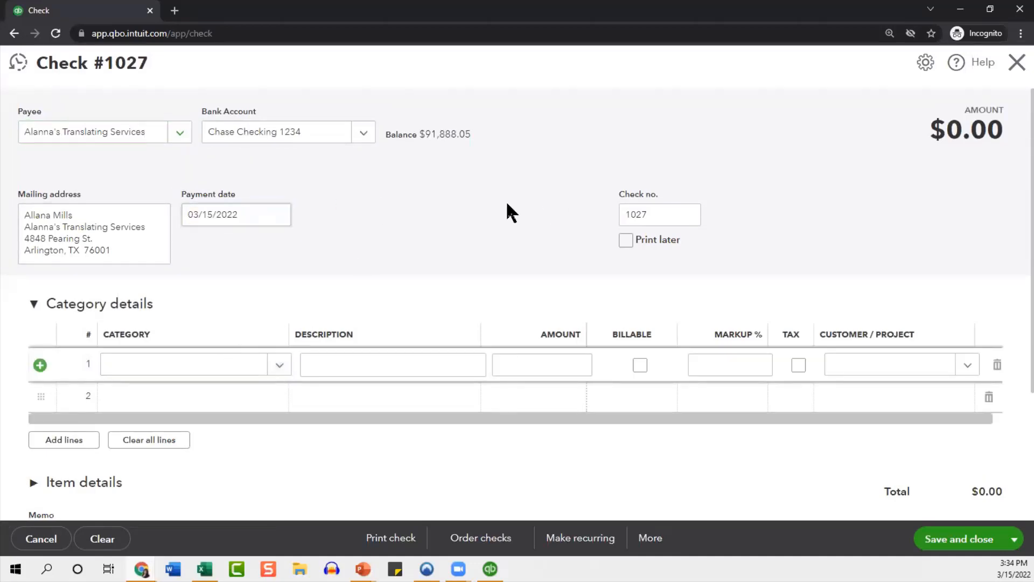
pyautogui.click(220, 365)
pyautogui.write('adv')
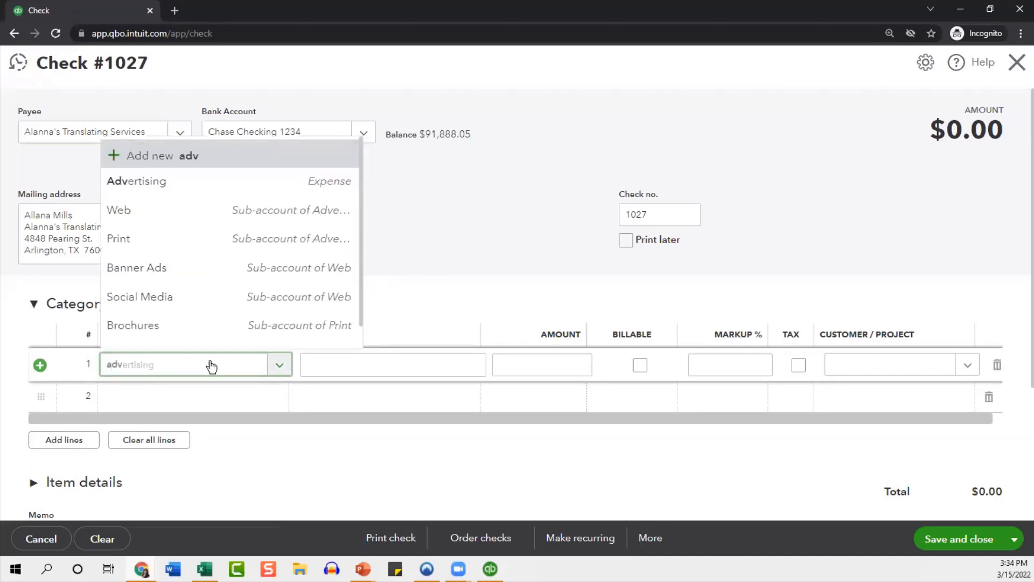
pyautogui.click(212, 184)
pyautogui.click(554, 364)
pyautogui.write('650')
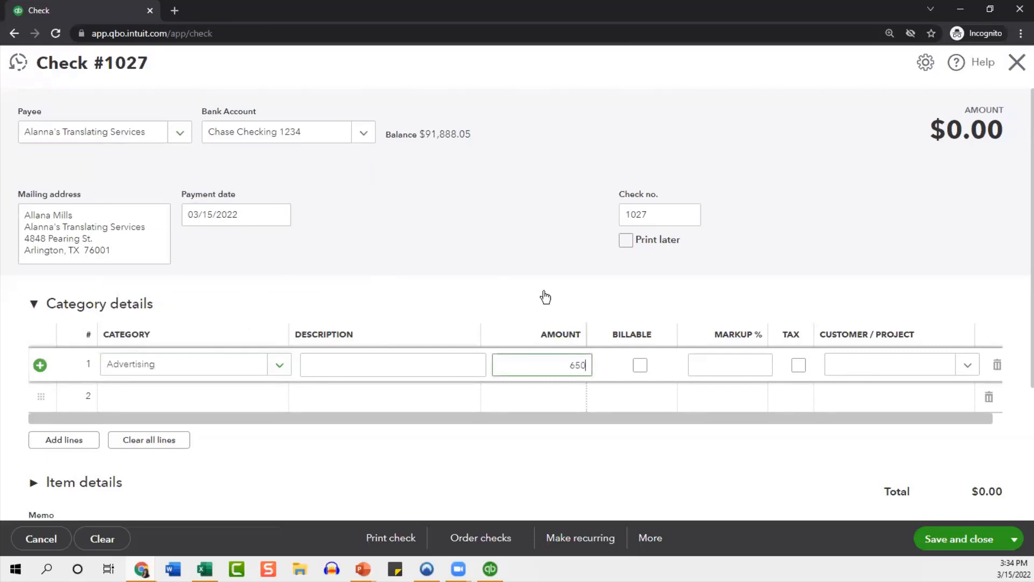
pyautogui.press('Tab')
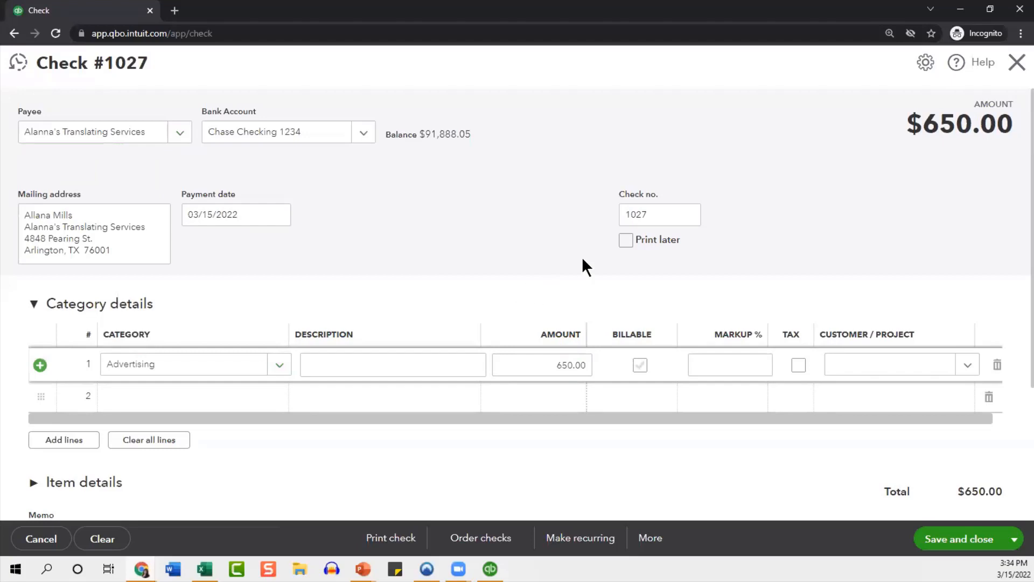
# - Set the check number to 1234, try the print-later option and turn it back off, and save and close the check
pyautogui.click(671, 210)
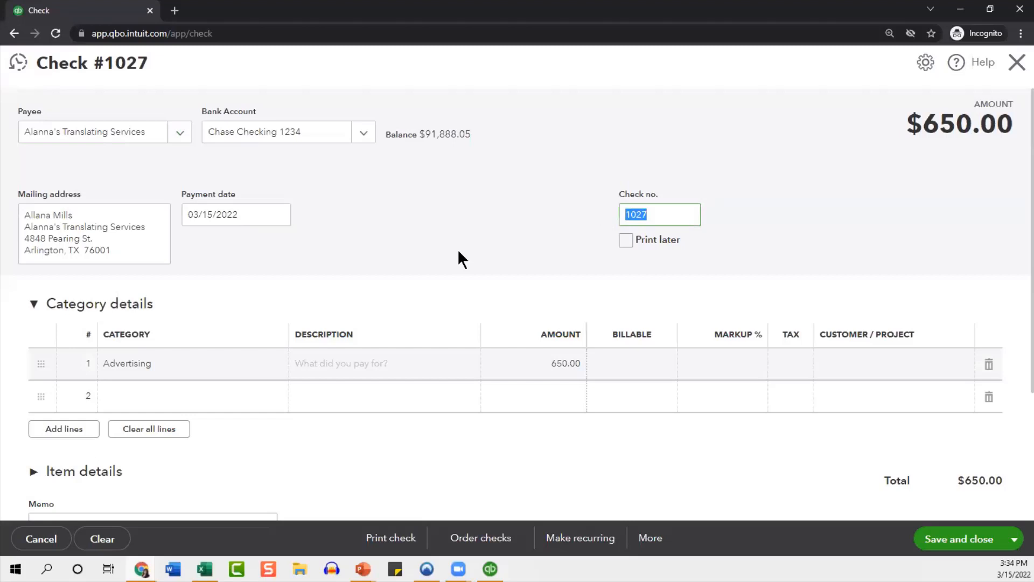
pyautogui.write('1234')
pyautogui.click(629, 241)
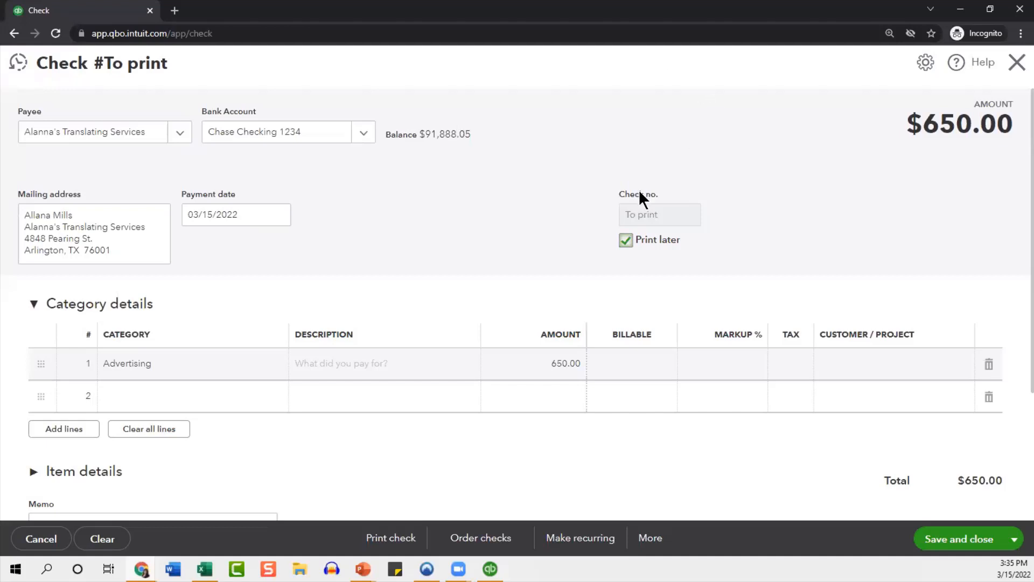
pyautogui.click(627, 239)
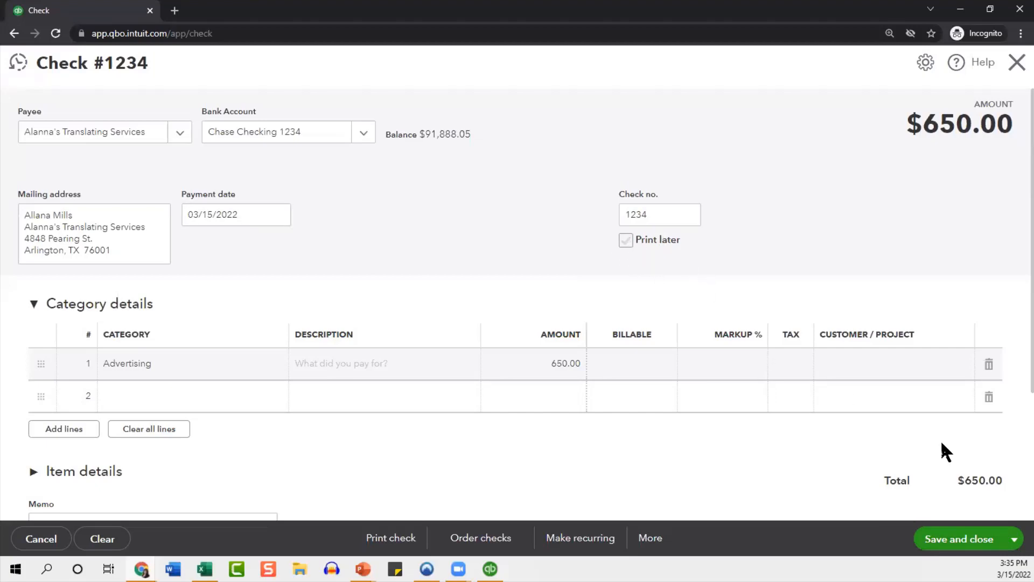
pyautogui.click(967, 541)
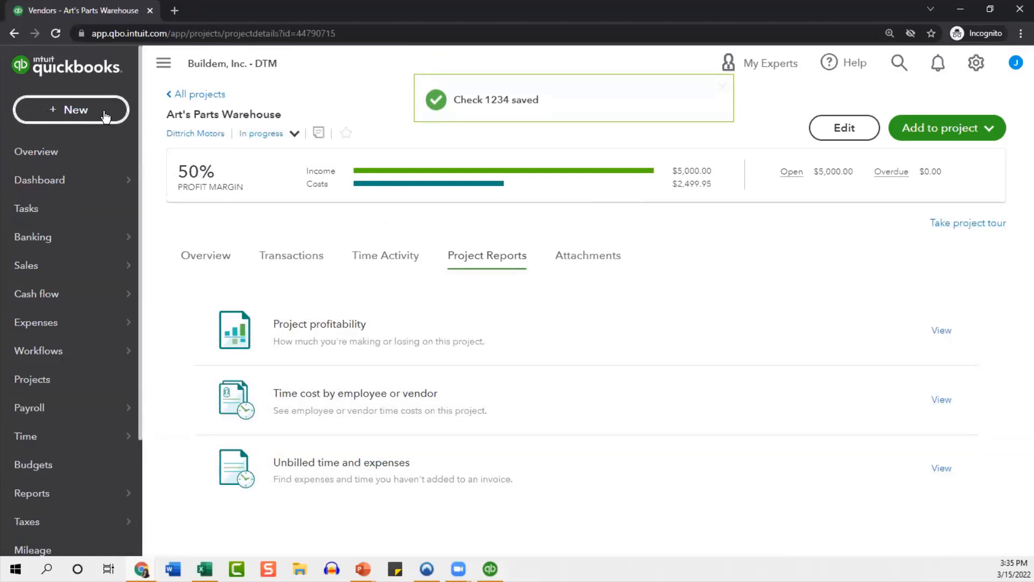
# - Open the check printing setup, view its check type and sample printing options, and close it without changes
pyautogui.click(105, 115)
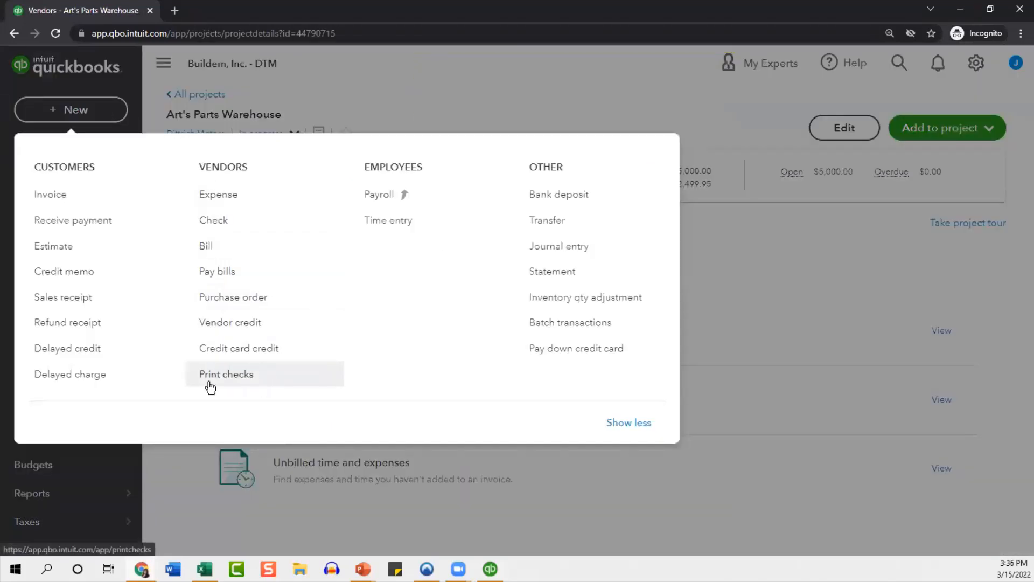
pyautogui.click(256, 382)
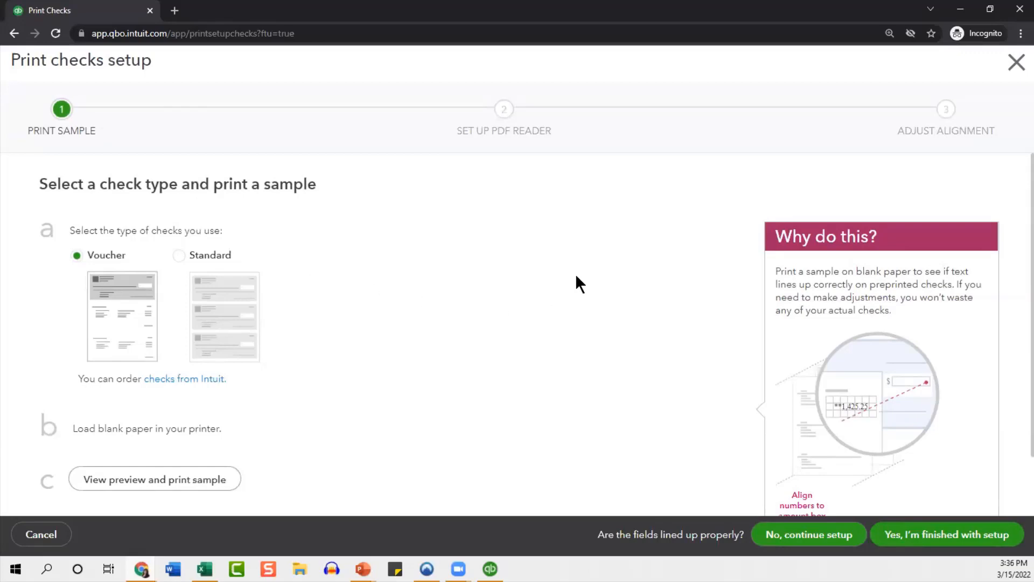
pyautogui.click(1017, 63)
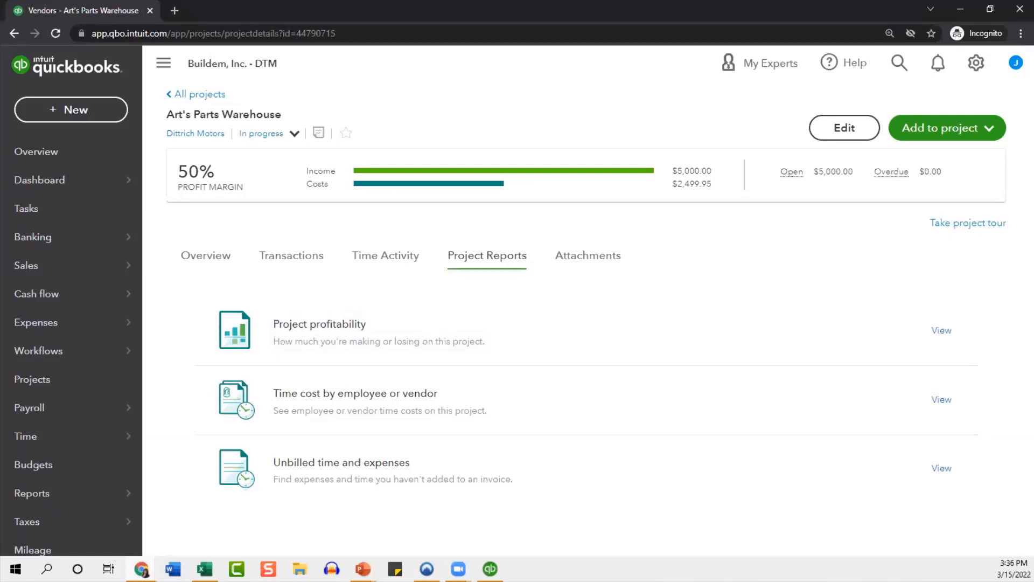
# - Start a new expense with Pizza Dallas as payee and the Chase Checking bank account as payment account
pyautogui.click(79, 114)
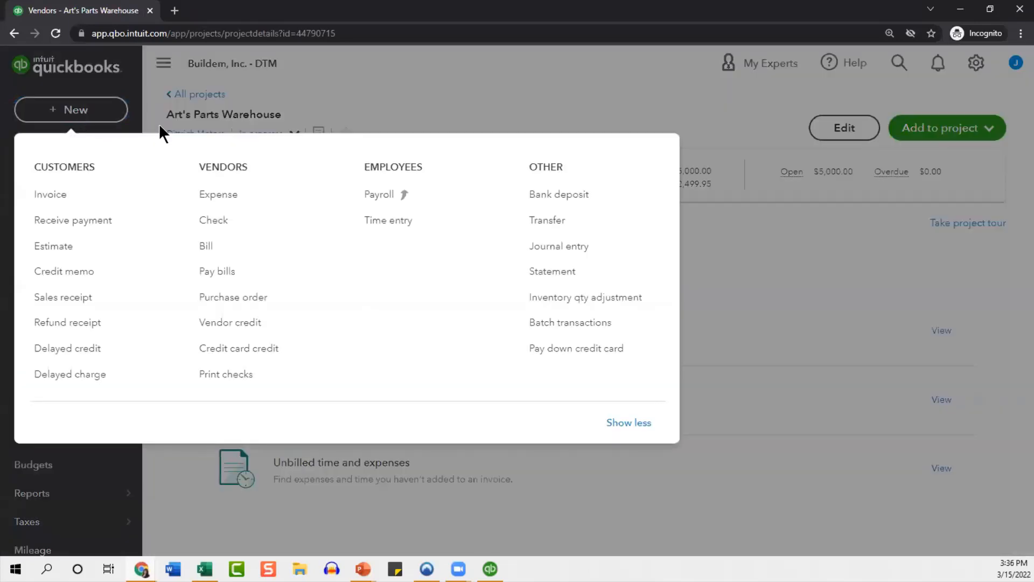
pyautogui.click(246, 199)
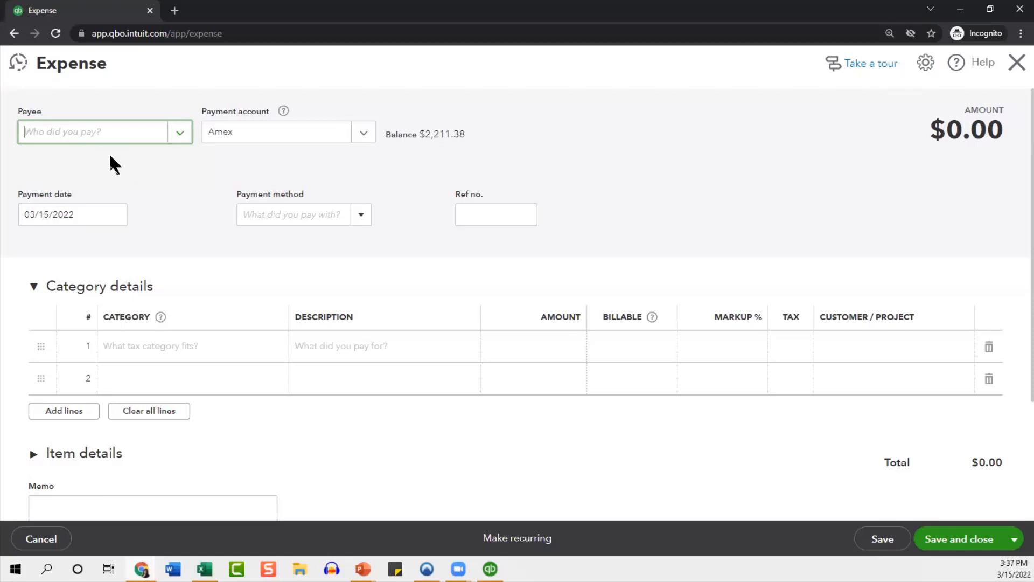
pyautogui.write('piz')
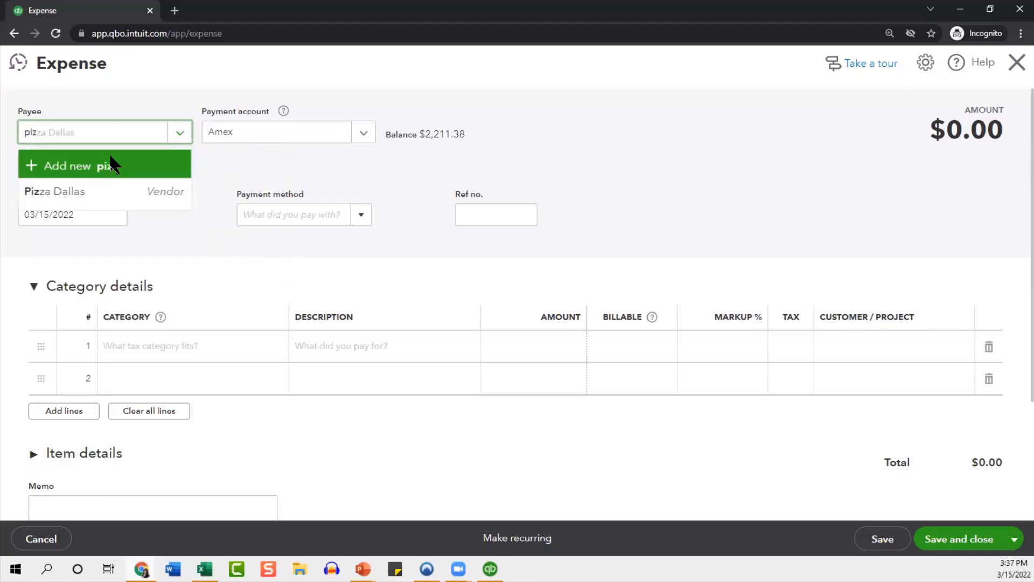
pyautogui.click(120, 192)
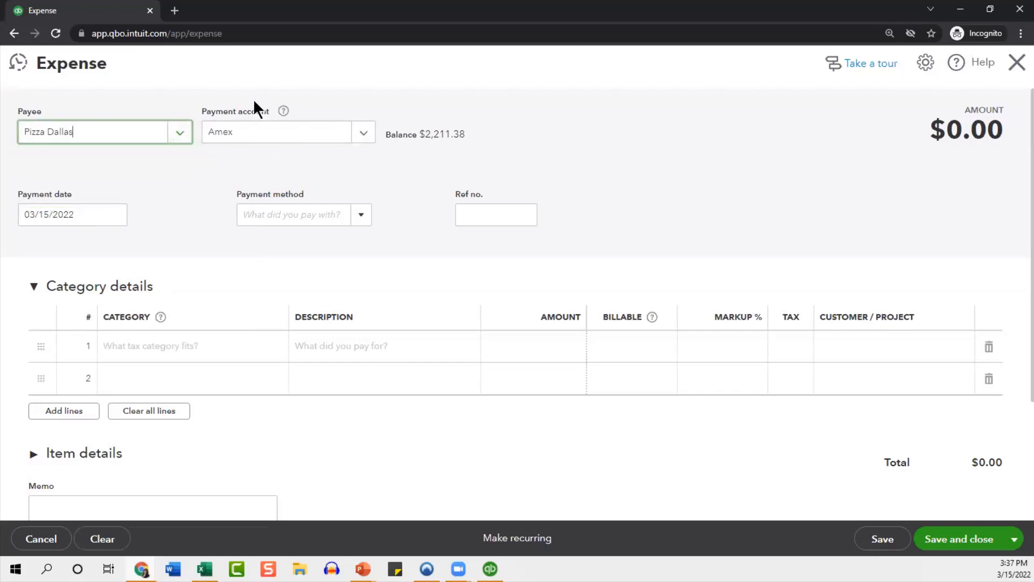
pyautogui.click(357, 143)
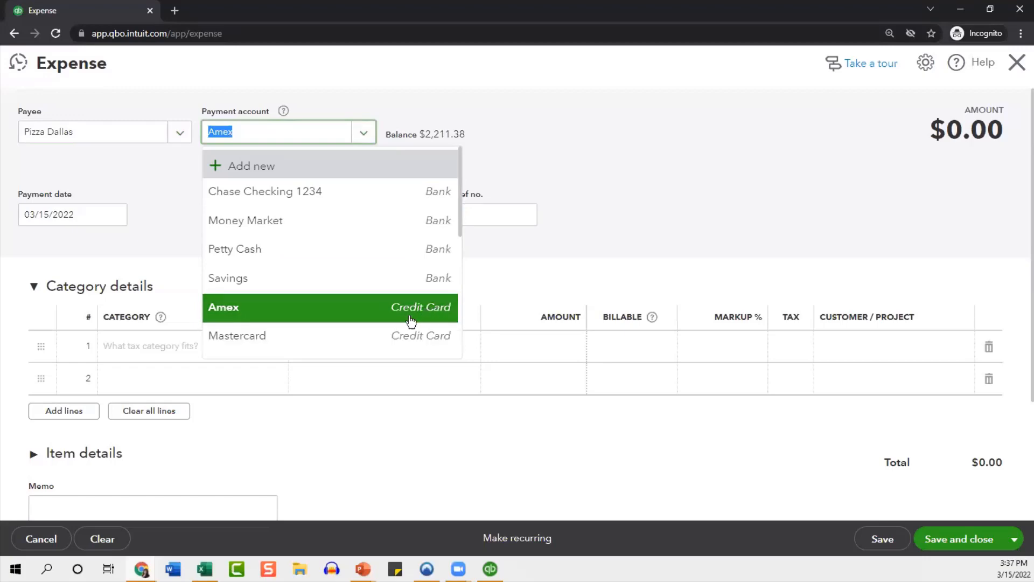
pyautogui.click(372, 192)
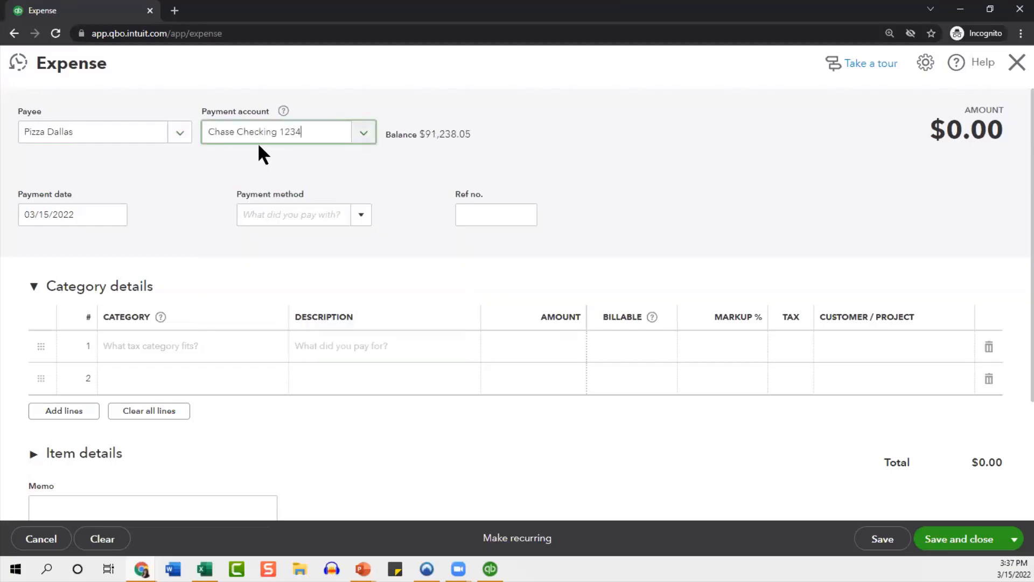
# - Set the expense's payment method to Debit Card and its reference number to DEBIT
pyautogui.click(26, 204)
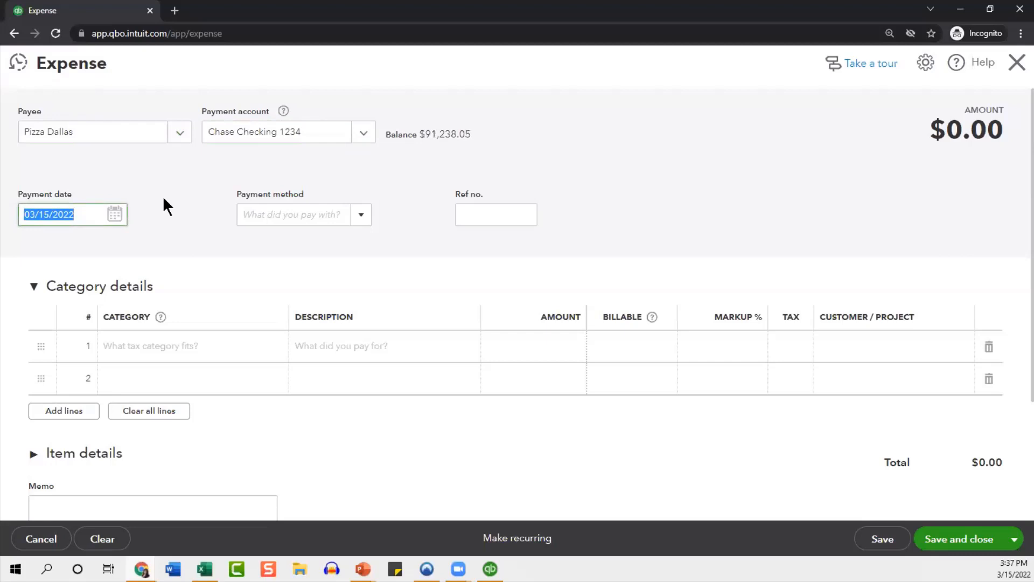
pyautogui.click(362, 215)
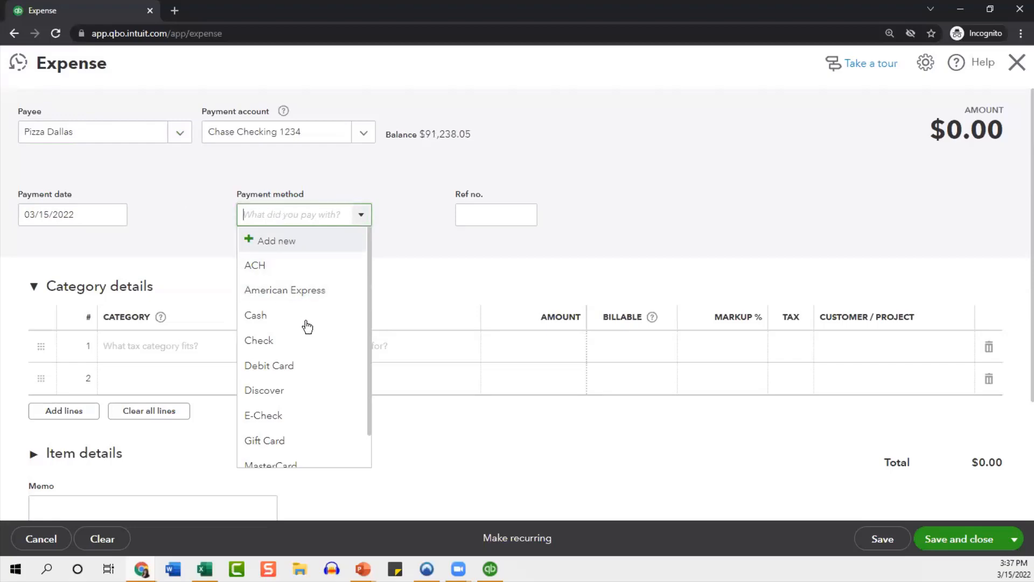
pyautogui.click(309, 364)
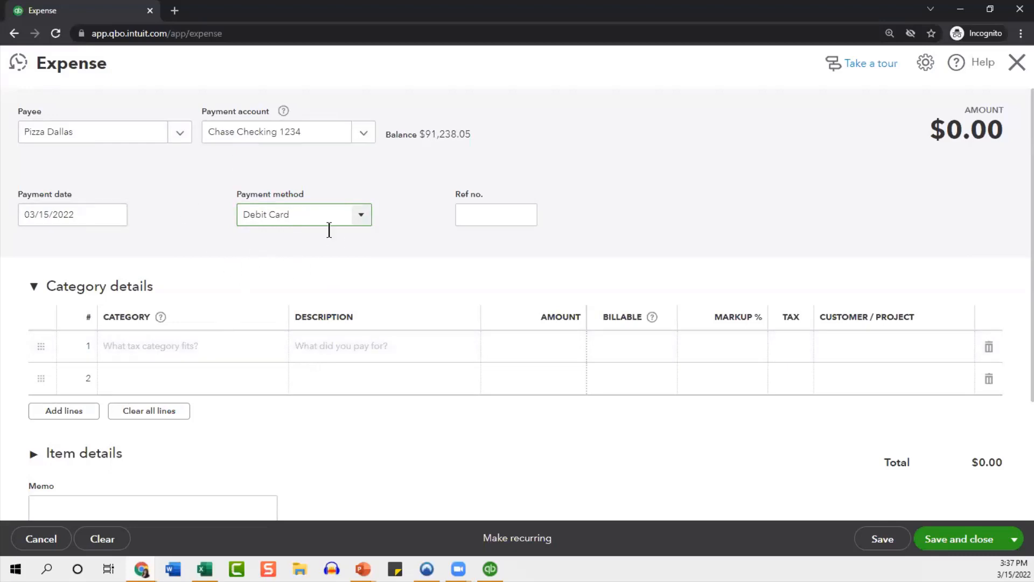
pyautogui.click(484, 212)
pyautogui.write('DEBIT')
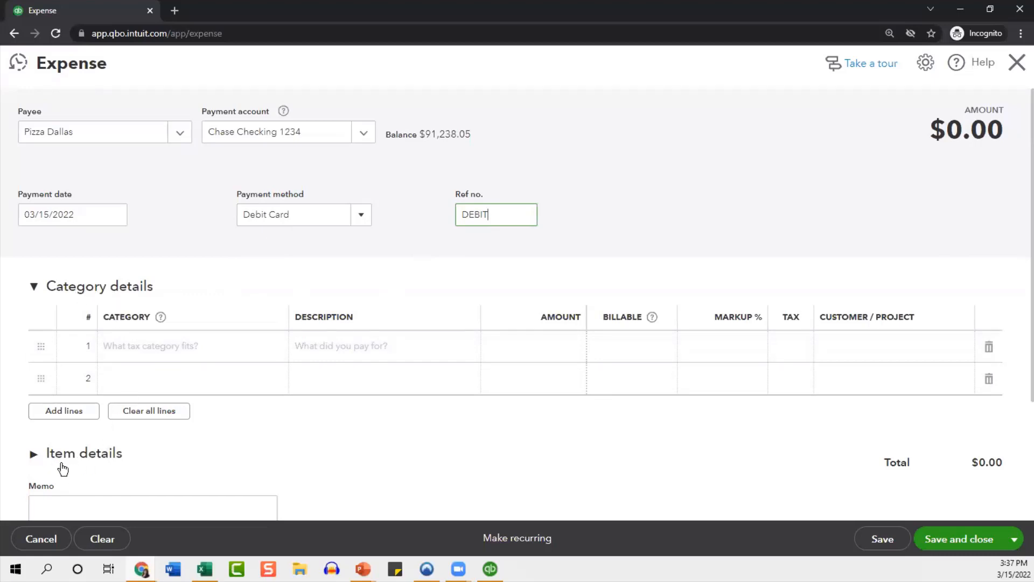
# - Add a Meals category line of 25.00 to the Pizza Dallas expense
pyautogui.click(239, 344)
pyautogui.click(207, 355)
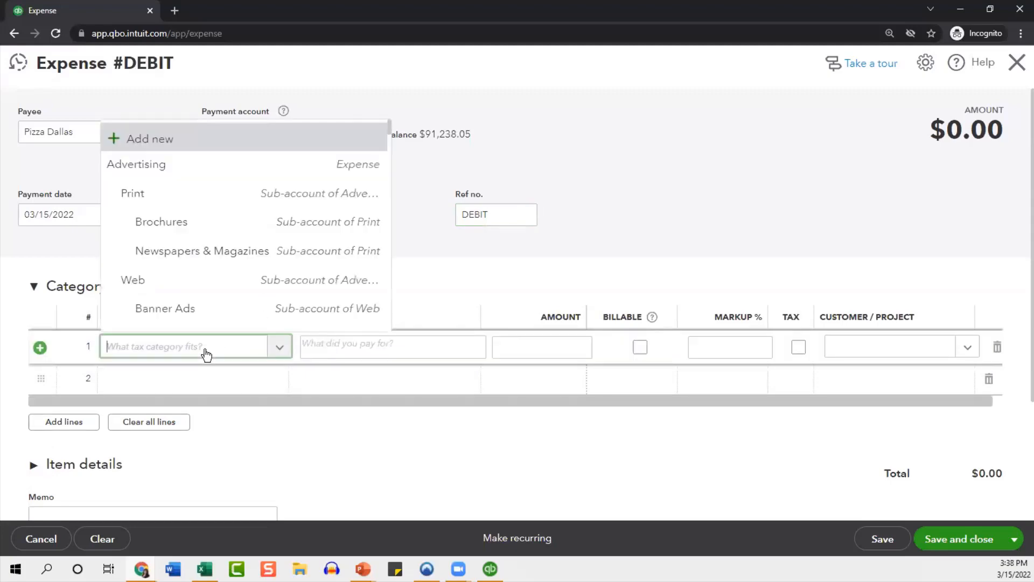
pyautogui.write('mea')
pyautogui.press('BackSpace')
pyautogui.press('BackSpace')
pyautogui.press('BackSpace')
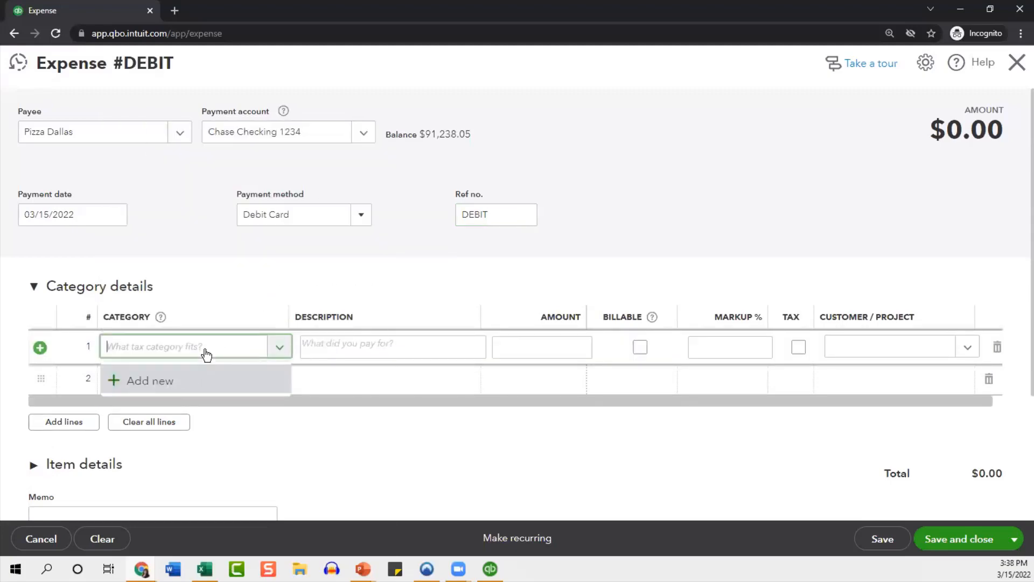
pyautogui.write('mea')
pyautogui.click(207, 407)
pyautogui.click(506, 348)
pyautogui.write('25')
pyautogui.press('Tab')
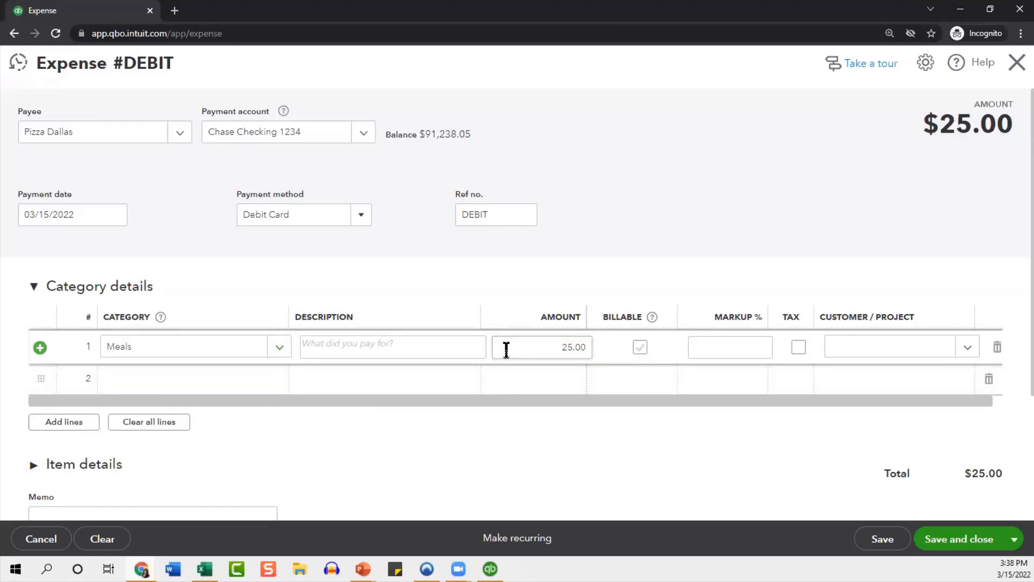
pyautogui.click(790, 109)
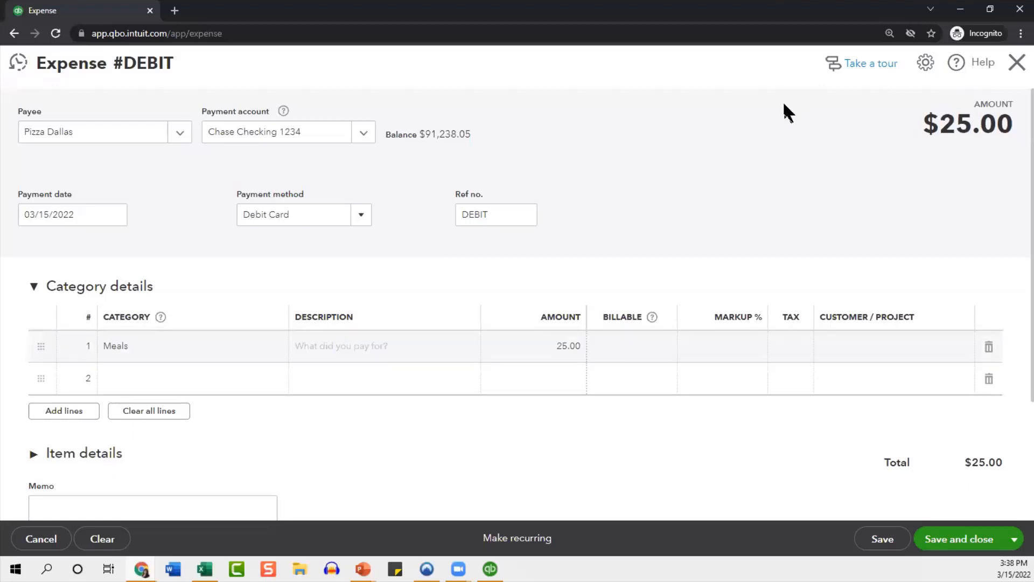
# - Review the expense's memo and attachment areas, and save and close the expense
pyautogui.scroll(-3, 426, 151)
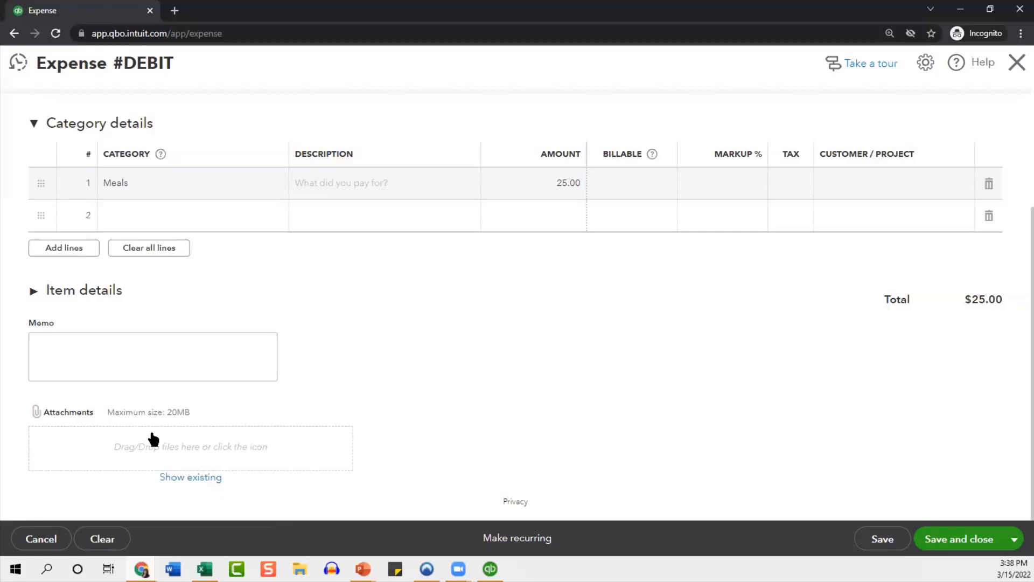
pyautogui.scroll(3, 399, 344)
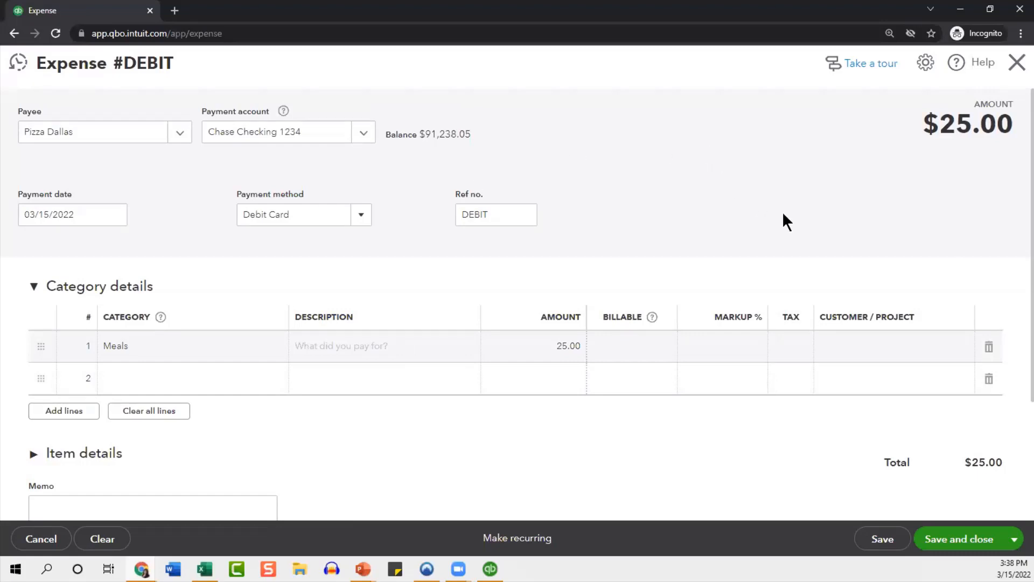
pyautogui.click(959, 548)
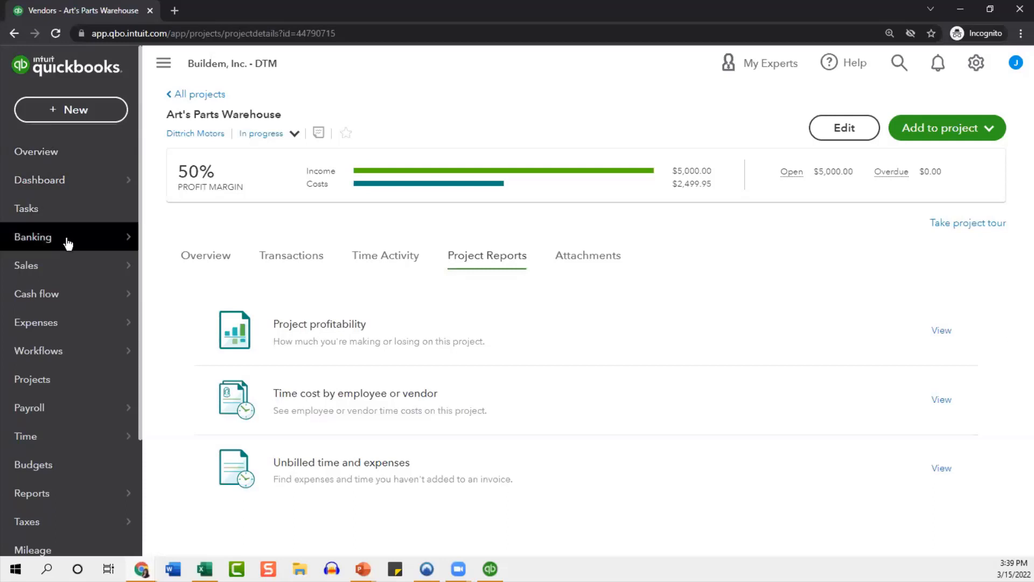
# - Go to the Banking page and dismiss the QuickBooks Checking account promotion
pyautogui.moveTo(30, 243)
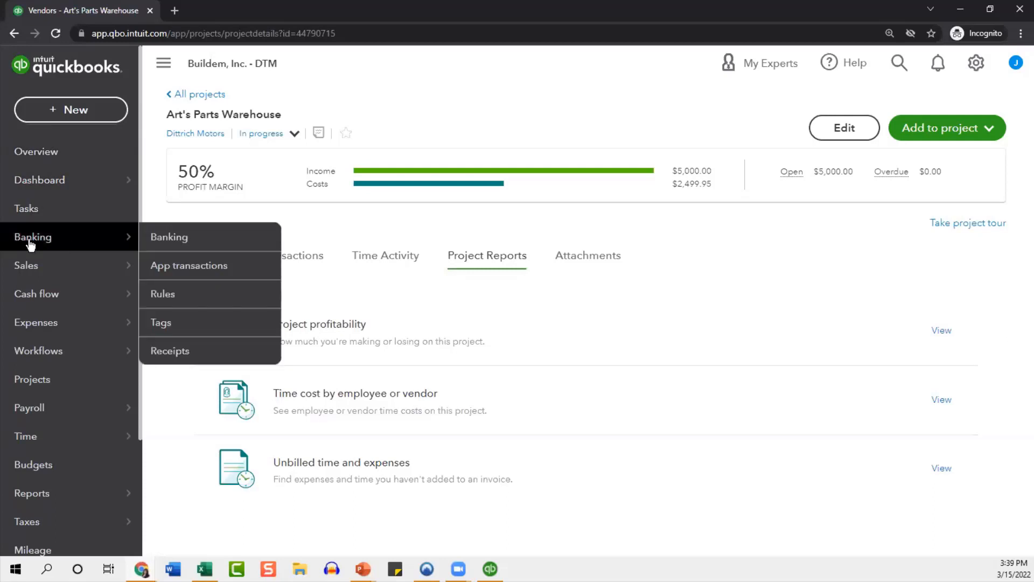
pyautogui.click(72, 244)
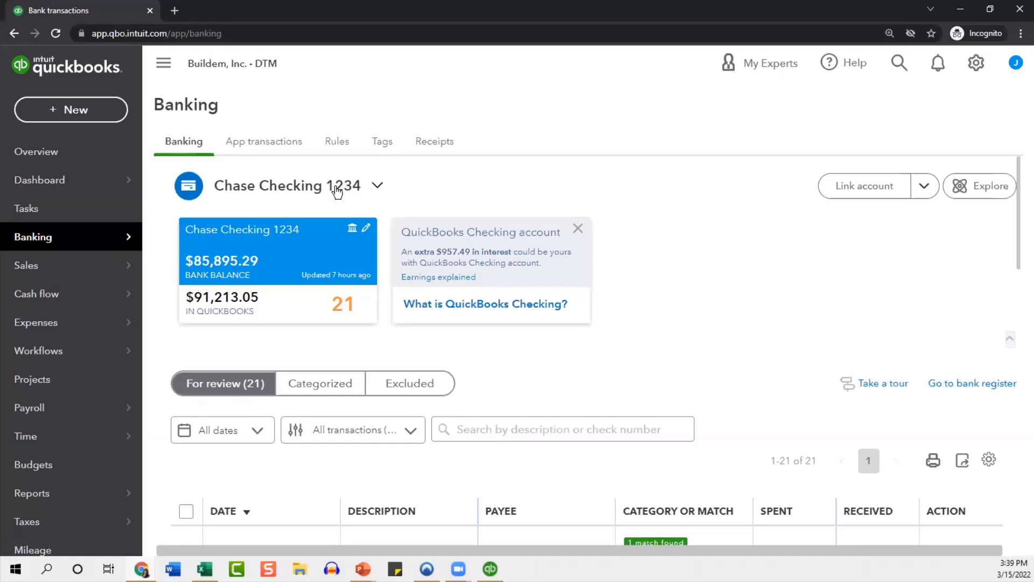
pyautogui.click(578, 230)
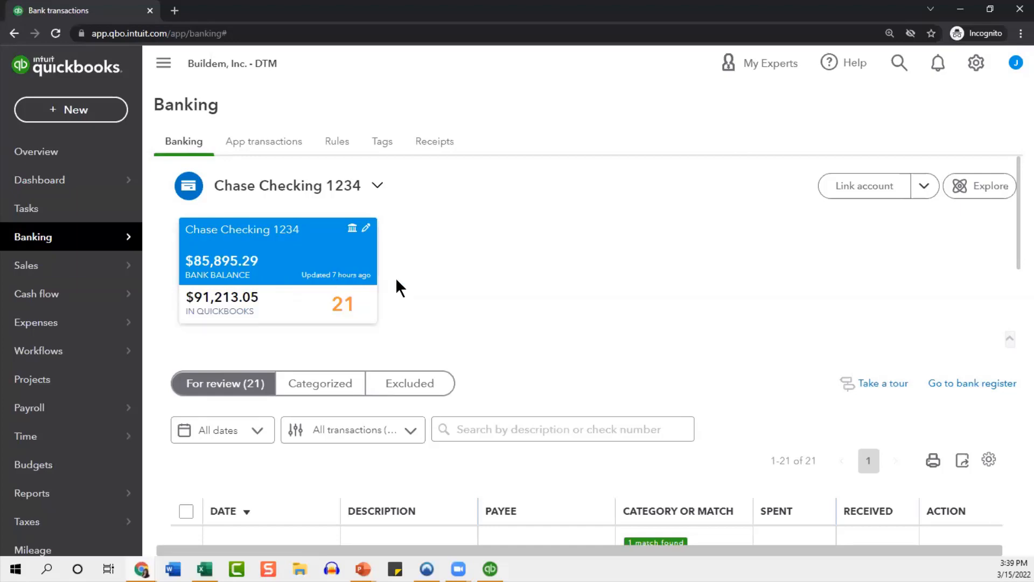
# - Examine the Chase Checking transactions awaiting review, including their payees, suggested categories or matches, amounts and available actions
pyautogui.scroll(-10, 396, 286)
pyautogui.scroll(10, 398, 286)
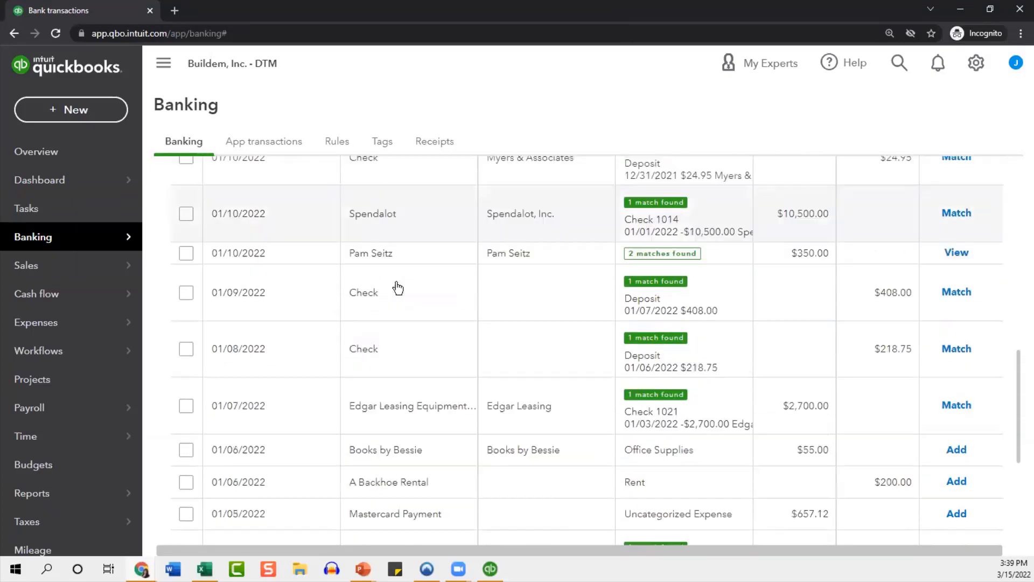
pyautogui.scroll(3, 397, 286)
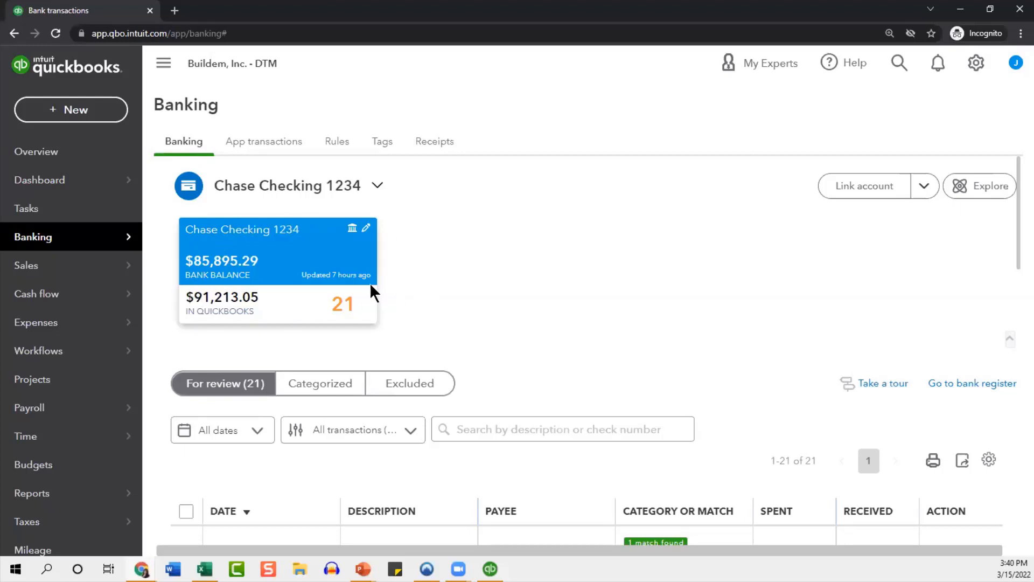
pyautogui.scroll(-5, 529, 199)
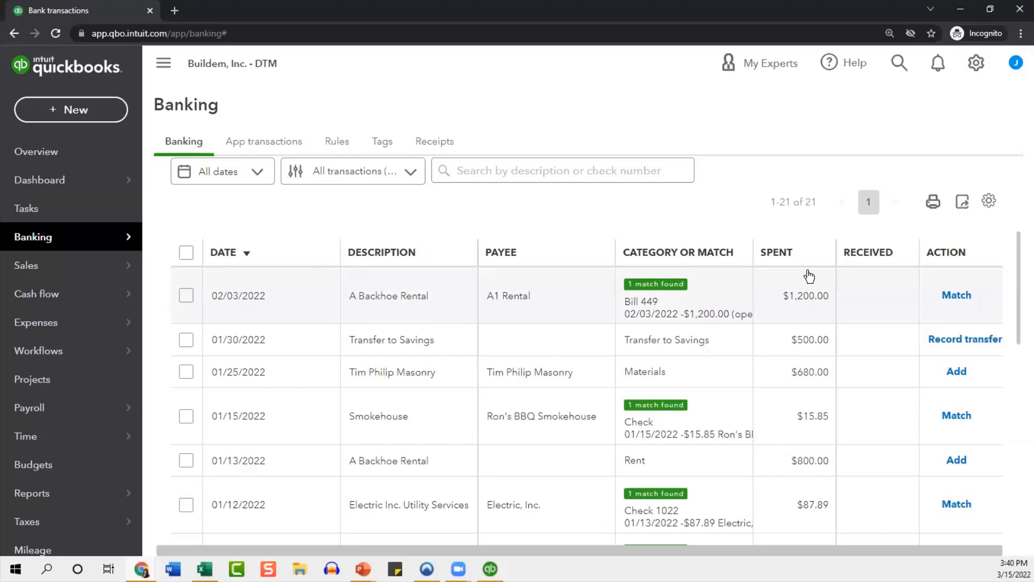
pyautogui.scroll(-3, 809, 276)
pyautogui.scroll(7, 809, 277)
pyautogui.scroll(1, 808, 272)
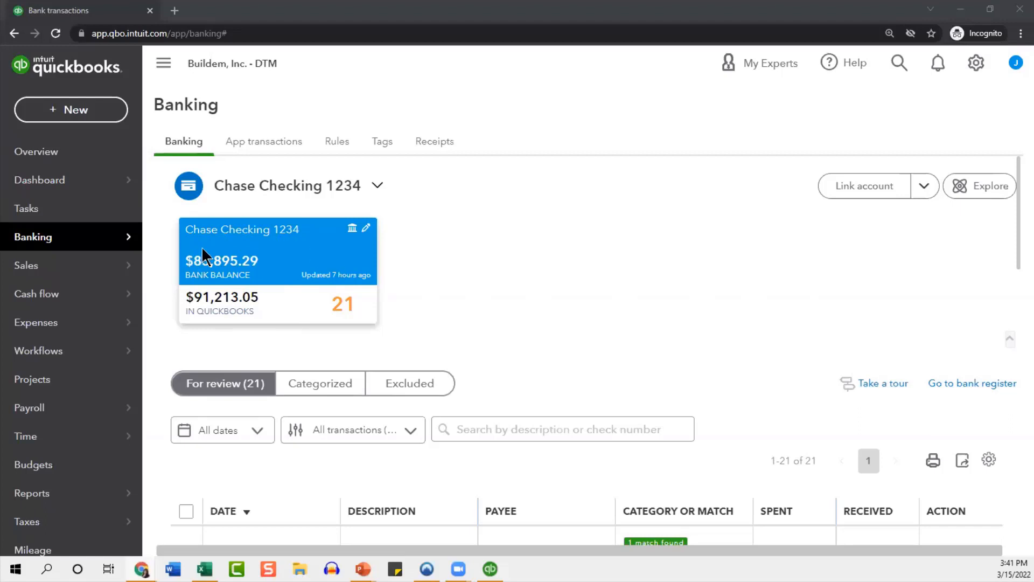
pyautogui.scroll(-1, 292, 218)
pyautogui.scroll(-1, 292, 218)
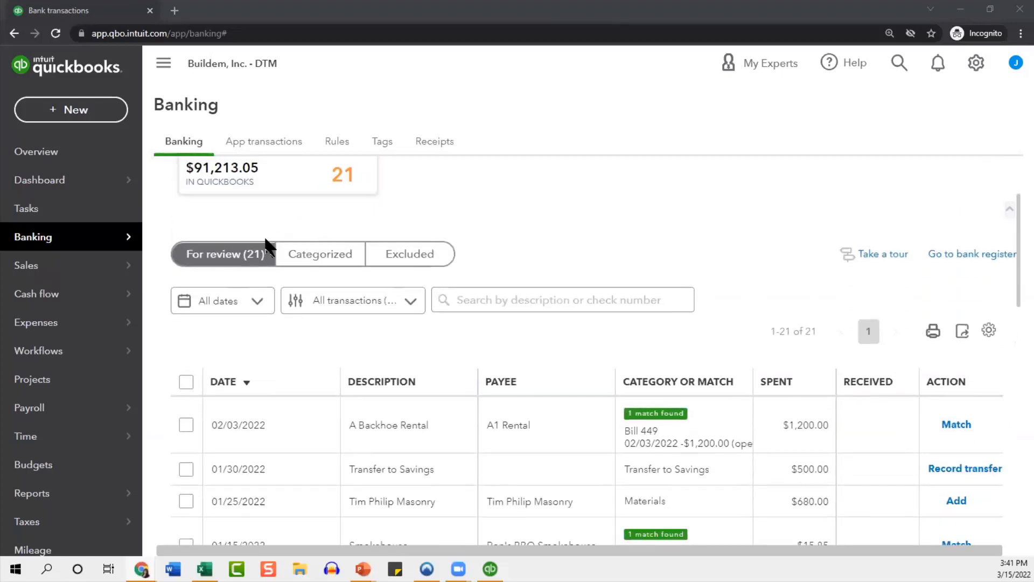
pyautogui.scroll(-2, 758, 303)
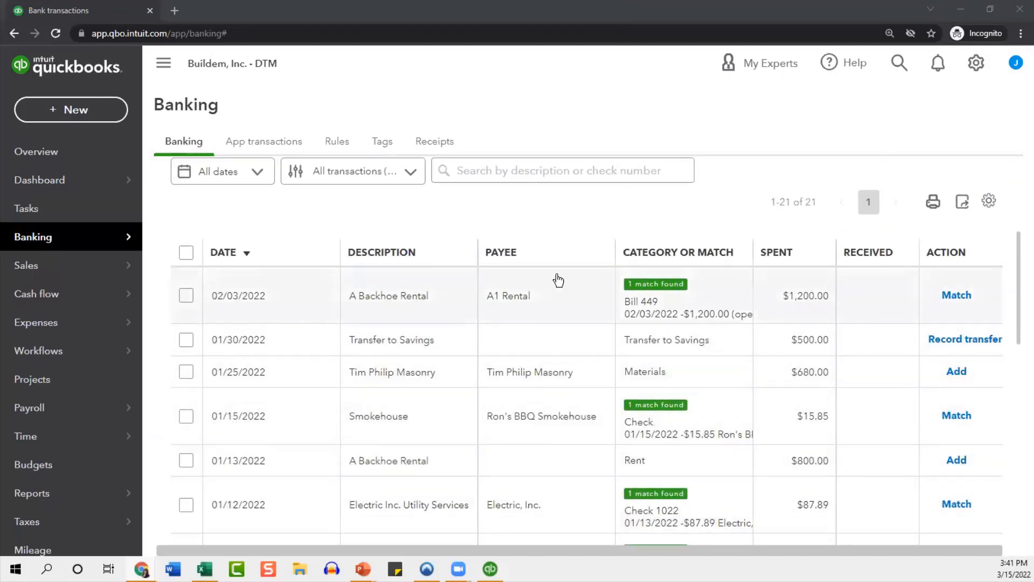
pyautogui.scroll(-7, 558, 281)
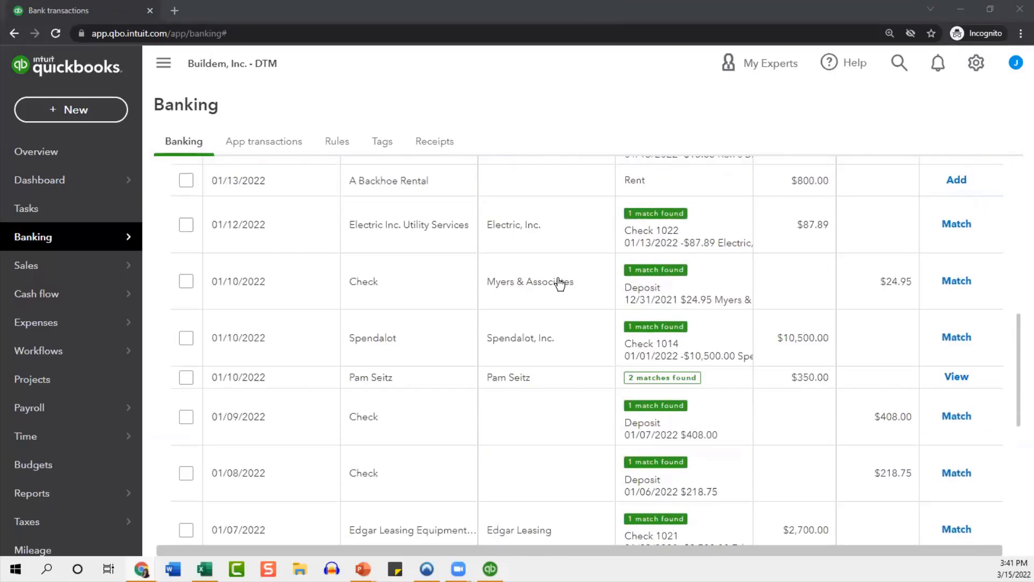
pyautogui.scroll(4, 560, 284)
pyautogui.scroll(3, 558, 283)
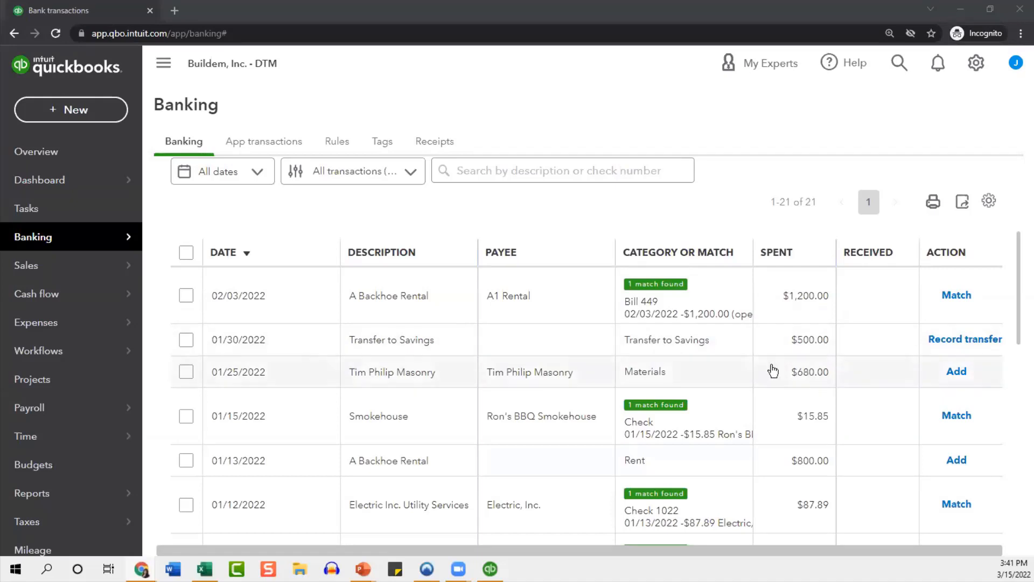
# - Categorize the 01/25/2022 bank transaction with vendor Tim Philip Masonry and category Materials, and add it to the books
pyautogui.click(804, 362)
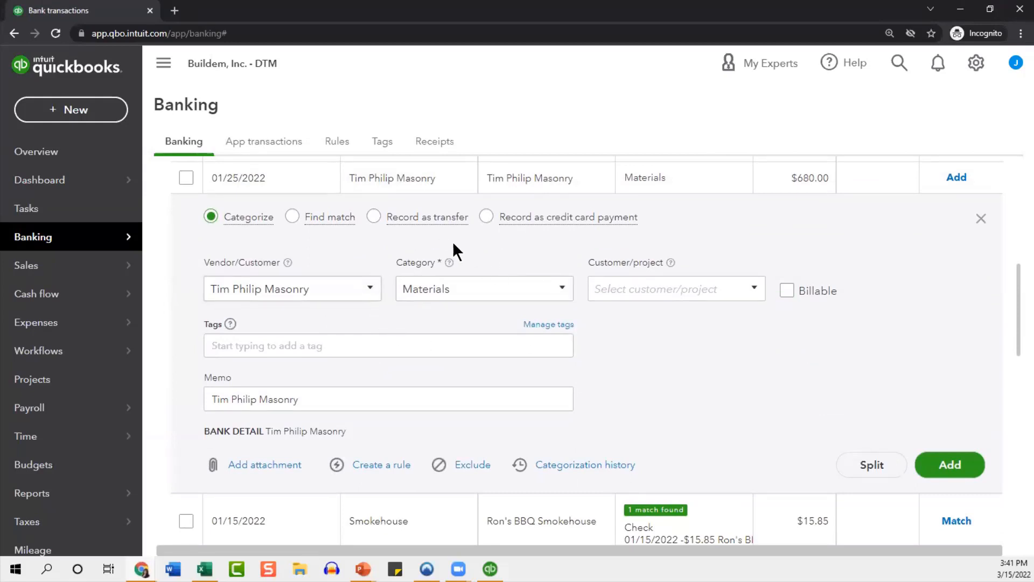
pyautogui.click(569, 297)
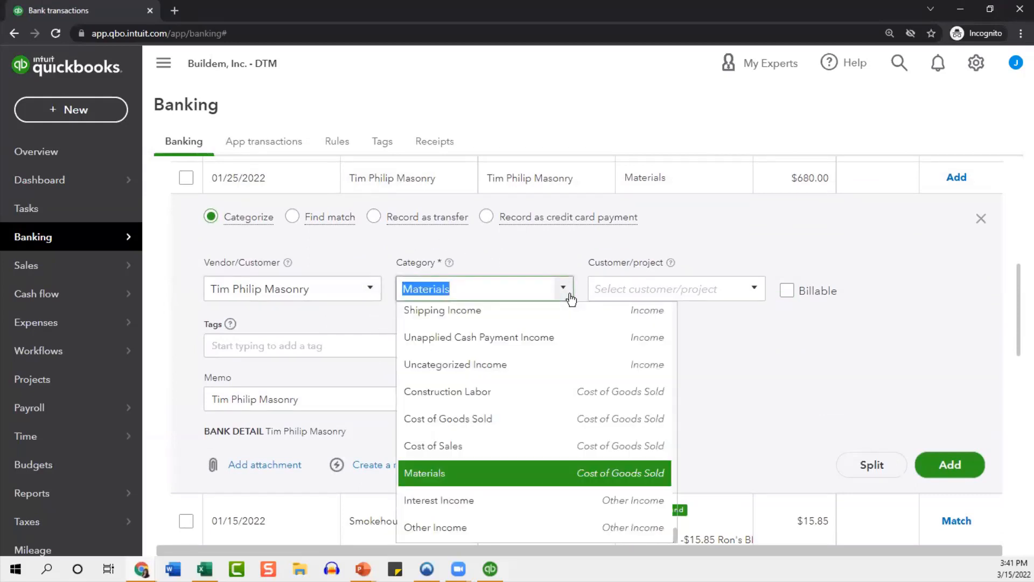
pyautogui.click(618, 476)
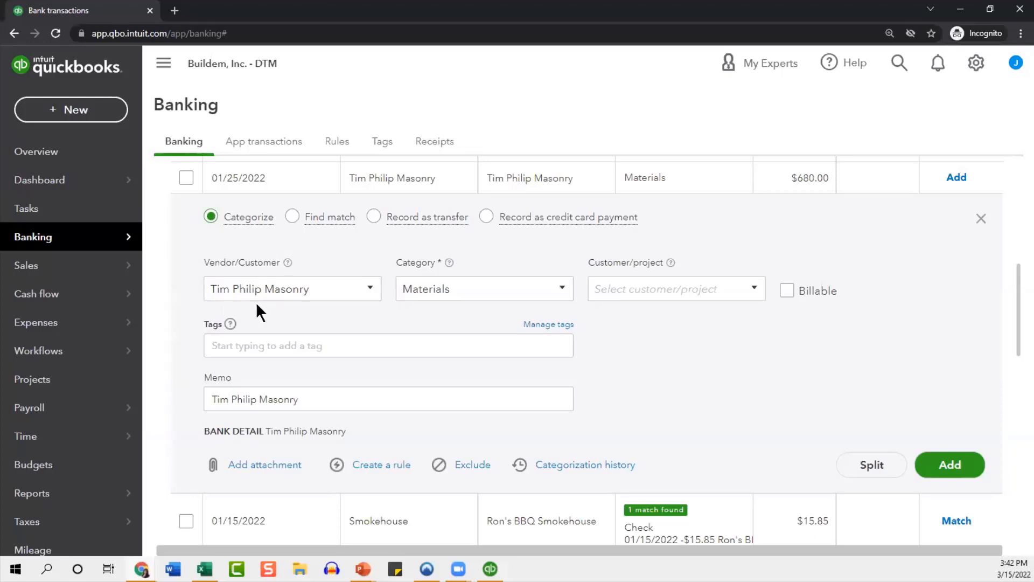
pyautogui.click(369, 295)
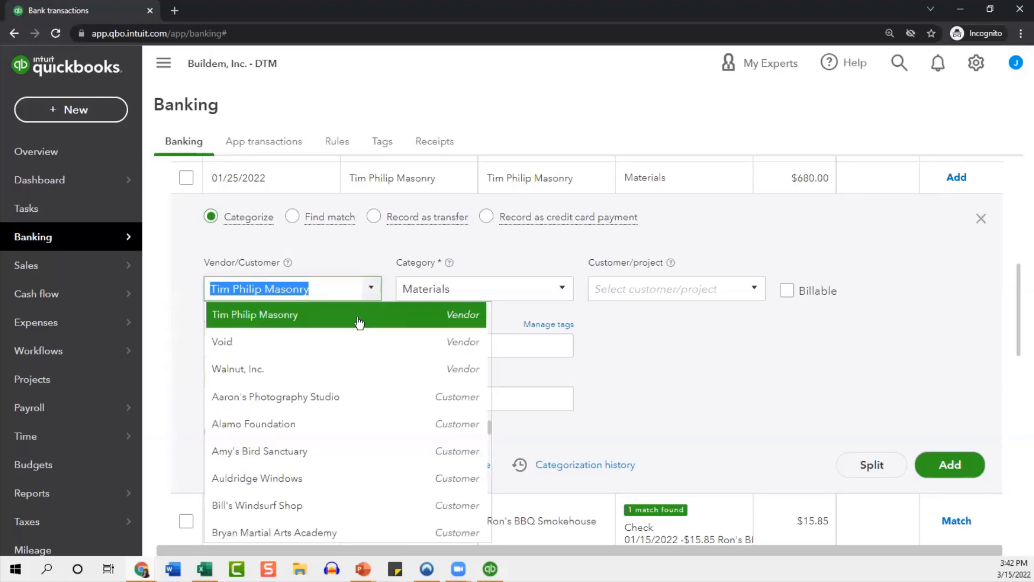
pyautogui.click(356, 316)
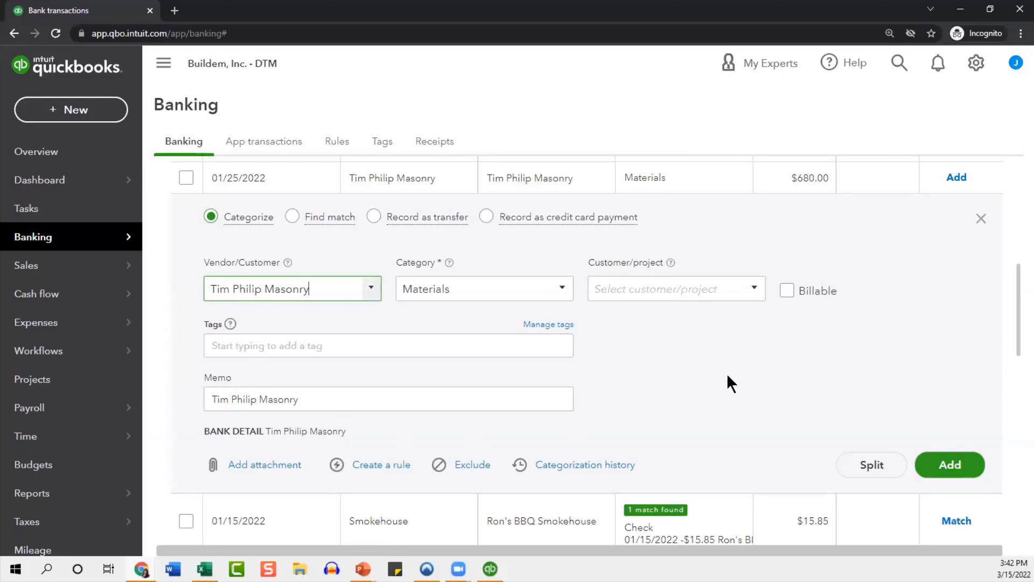
pyautogui.click(957, 470)
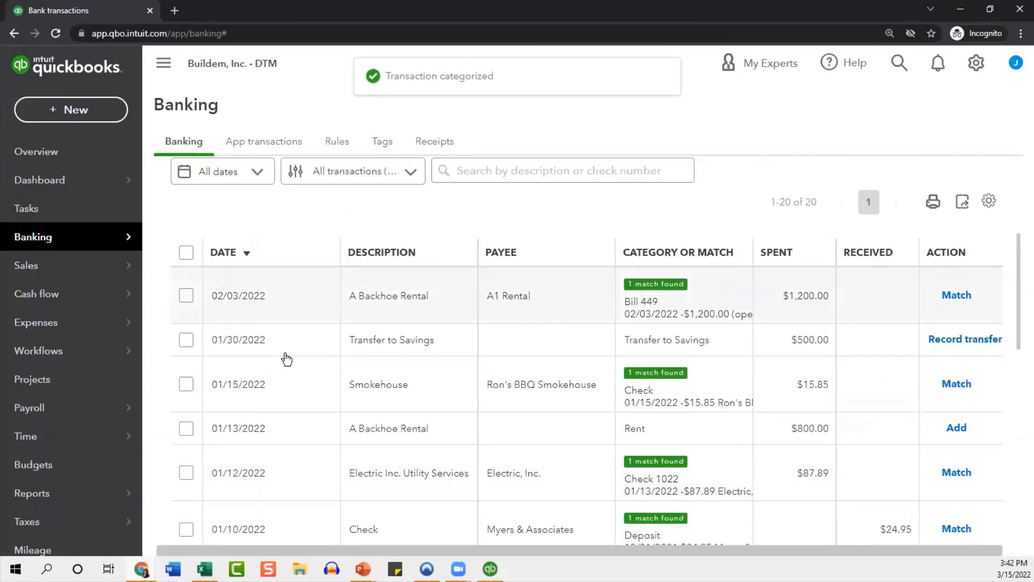
# - Check the categorized transactions, open the recent Tim Philip Masonry expense to inspect its online banking match, and close it
pyautogui.scroll(3, 431, 226)
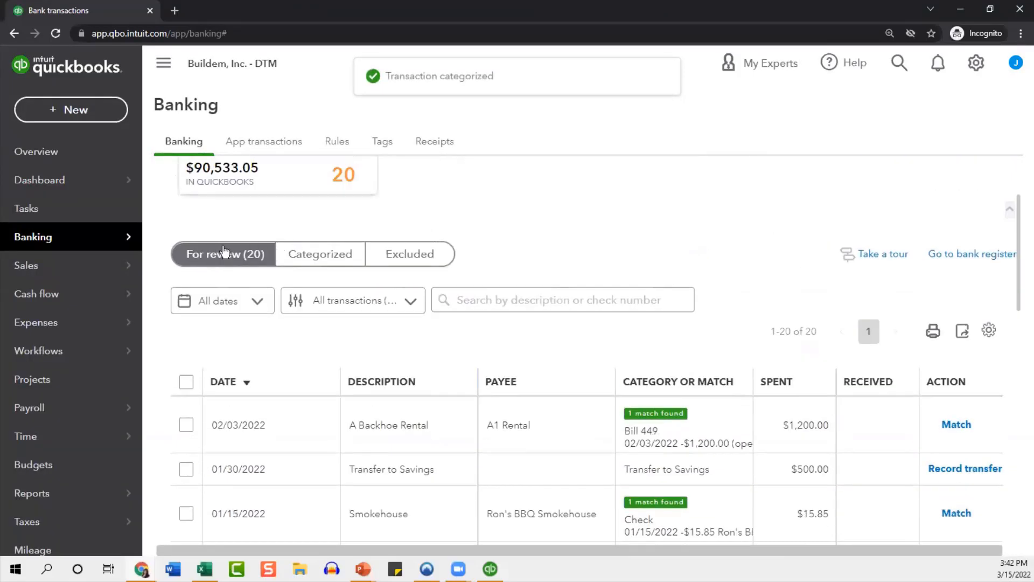
pyautogui.click(355, 253)
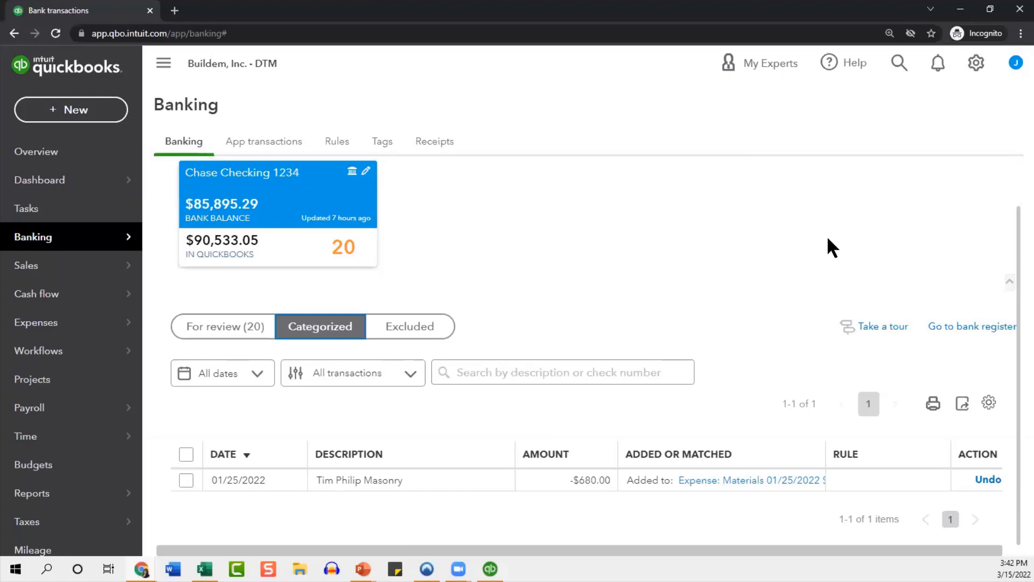
pyautogui.click(896, 68)
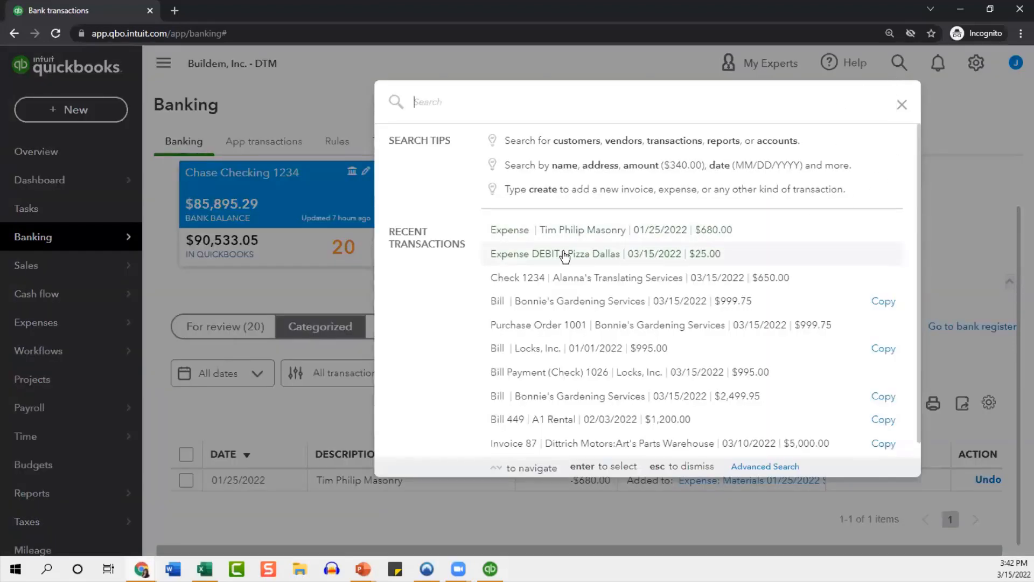
pyautogui.click(664, 237)
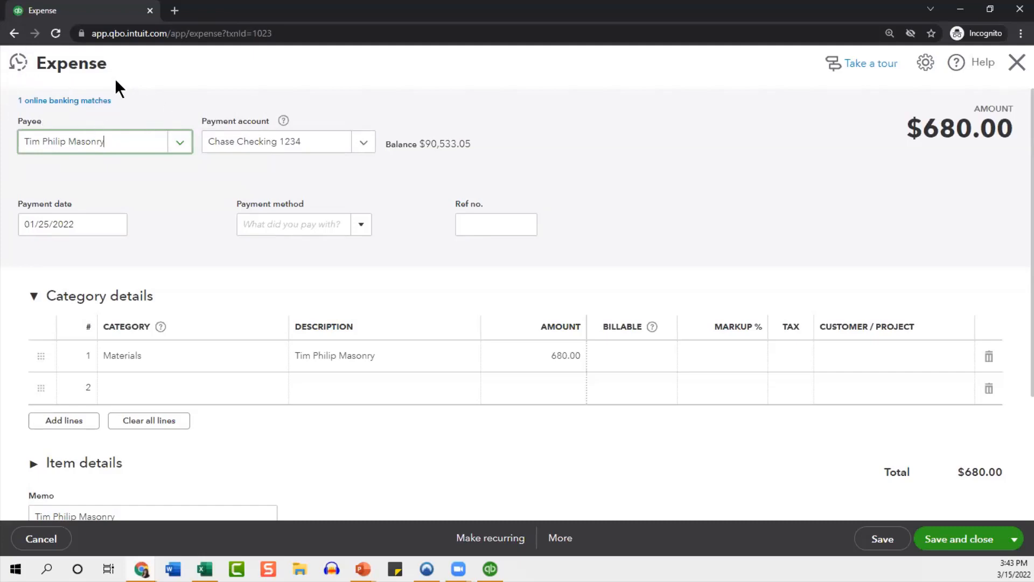
pyautogui.click(91, 102)
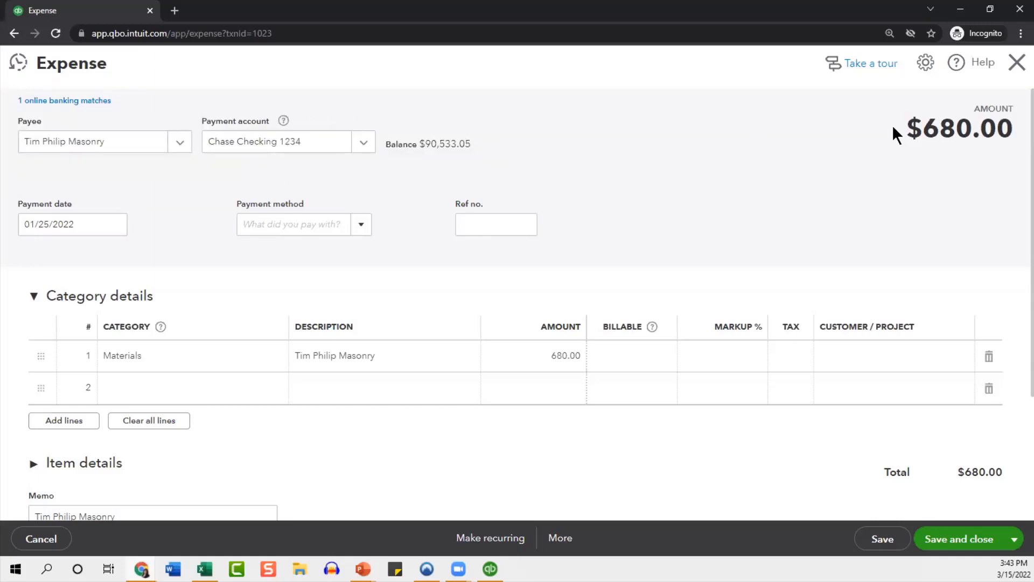
pyautogui.click(1017, 62)
# - Match the 02/03/2022 A Backhoe Rental transaction awaiting review to A1 Rental's Bill 449
pyautogui.click(234, 326)
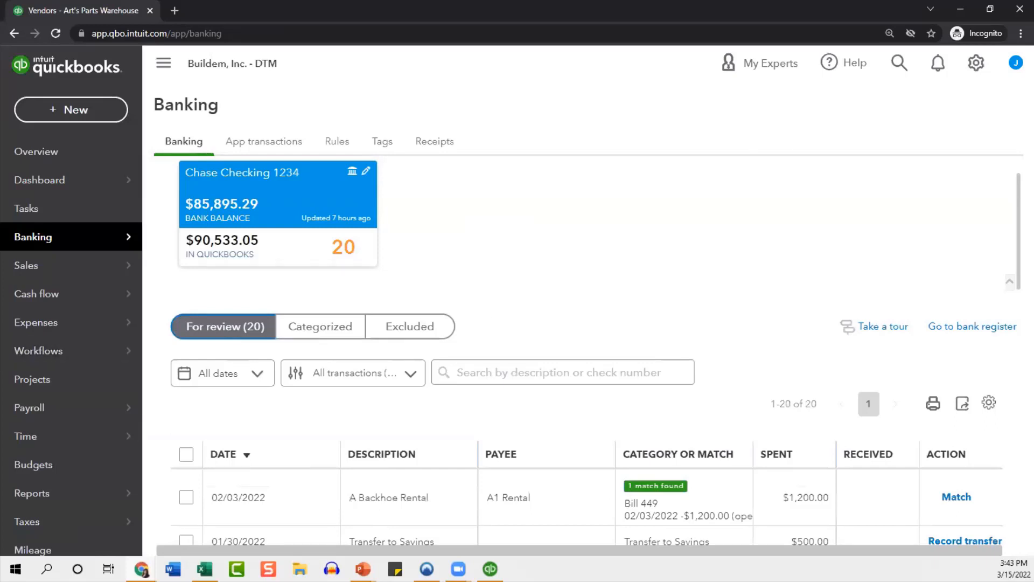
pyautogui.scroll(-4, 819, 226)
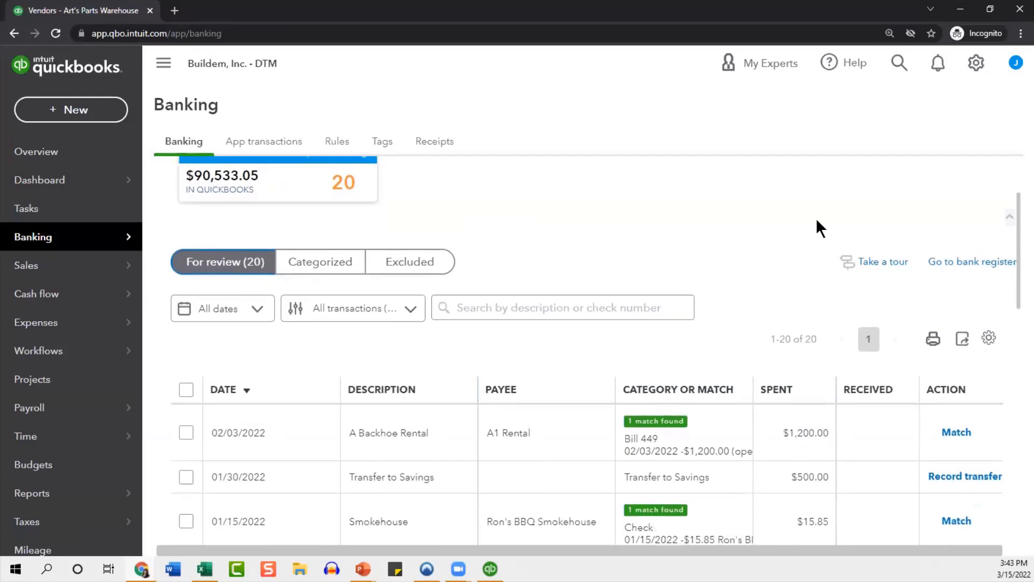
pyautogui.scroll(-1, 814, 221)
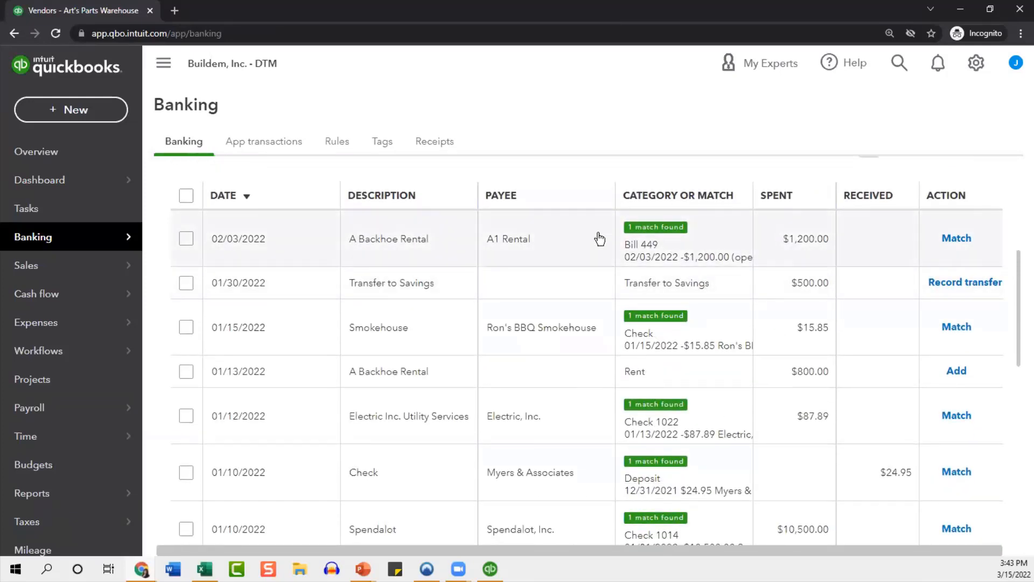
pyautogui.click(537, 241)
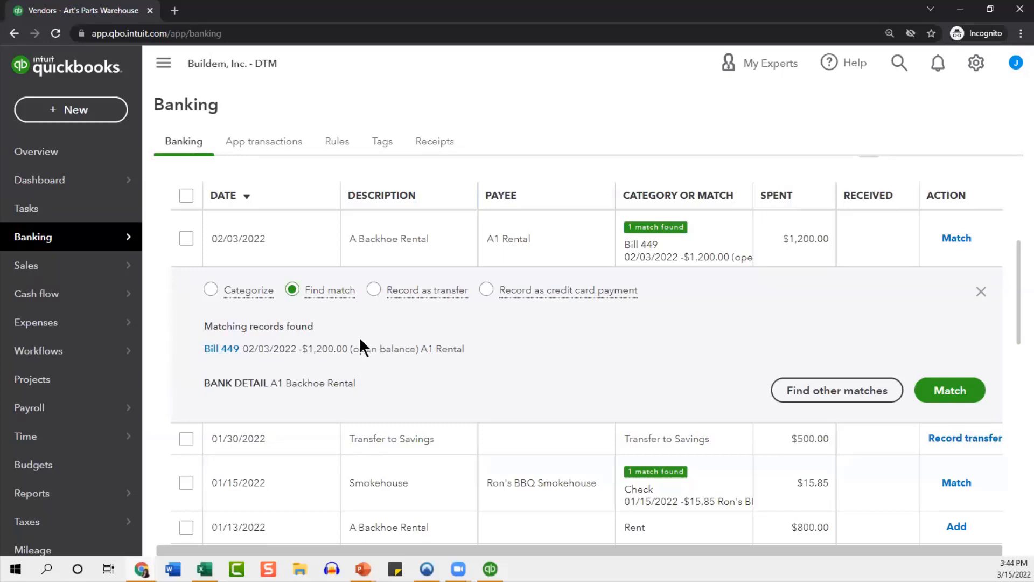
pyautogui.click(942, 392)
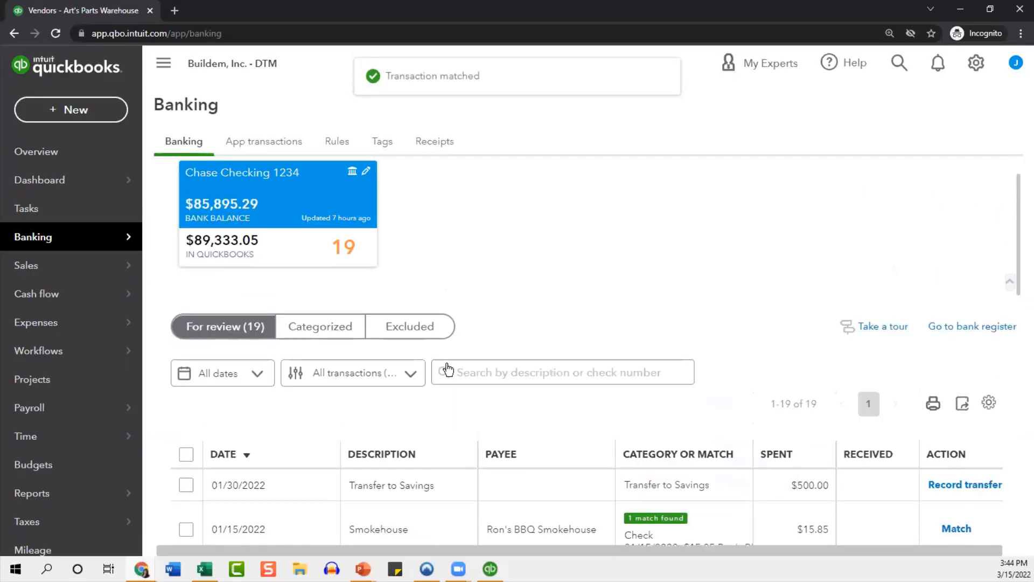
# - Check the categorized transactions, open Bill 449 from the recent transactions to view its applied payment, and close it
pyautogui.click(346, 328)
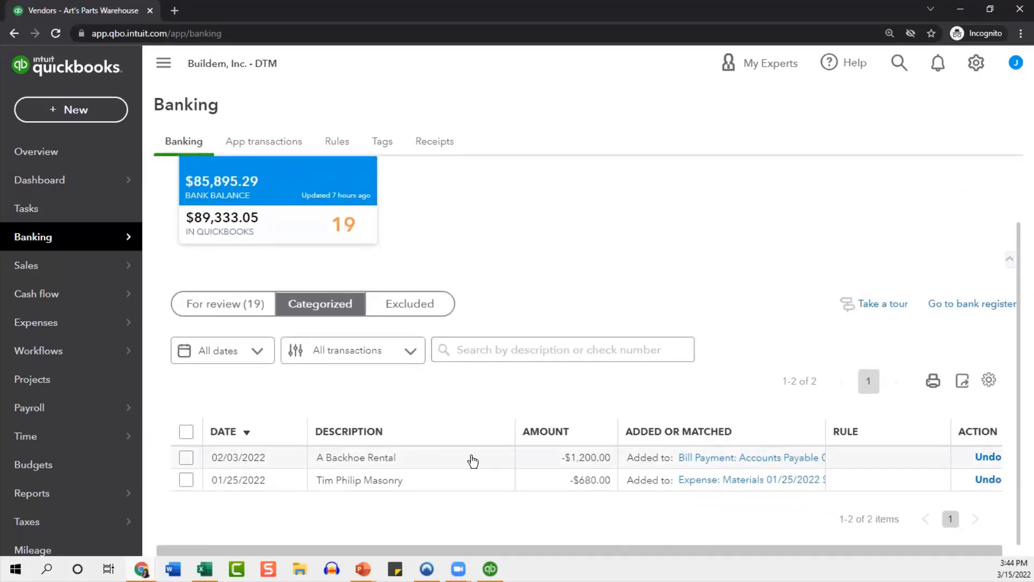
pyautogui.click(895, 71)
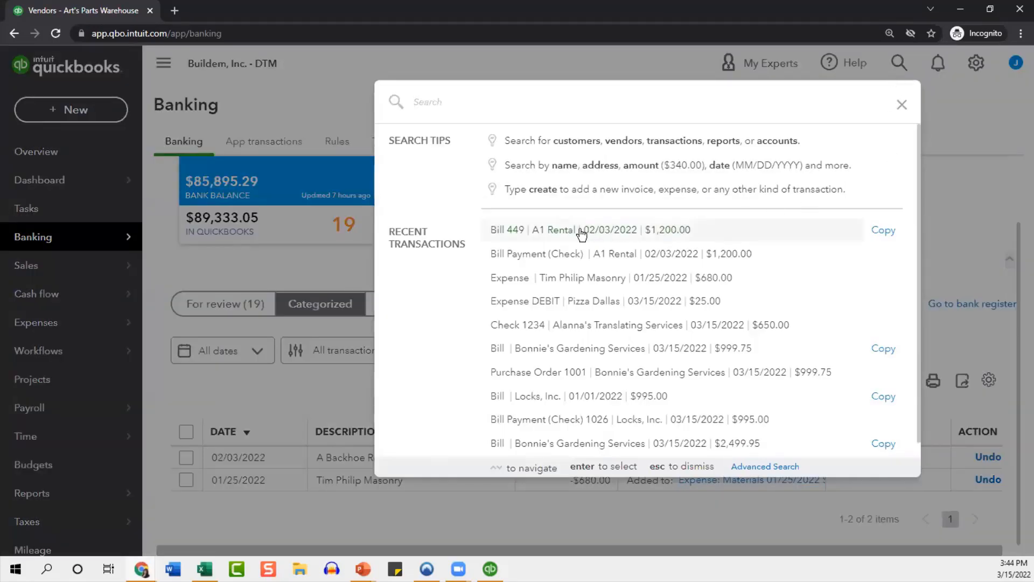
pyautogui.click(667, 235)
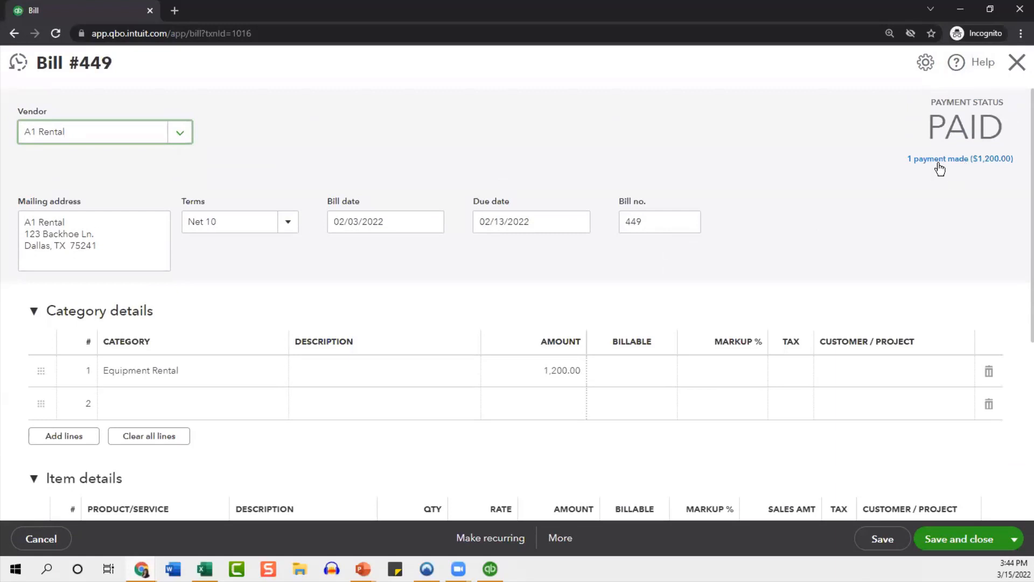
pyautogui.click(957, 162)
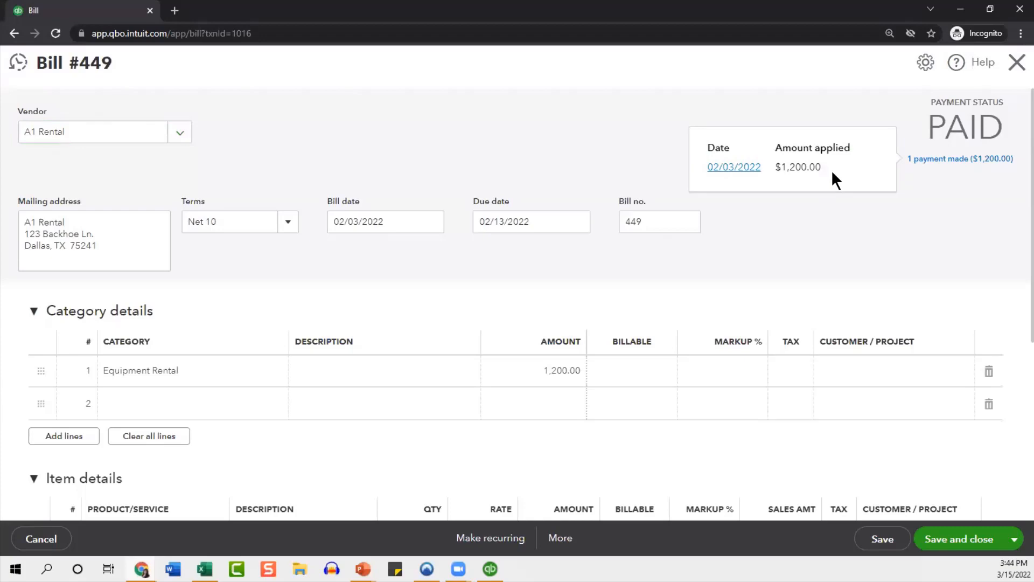
pyautogui.click(1016, 63)
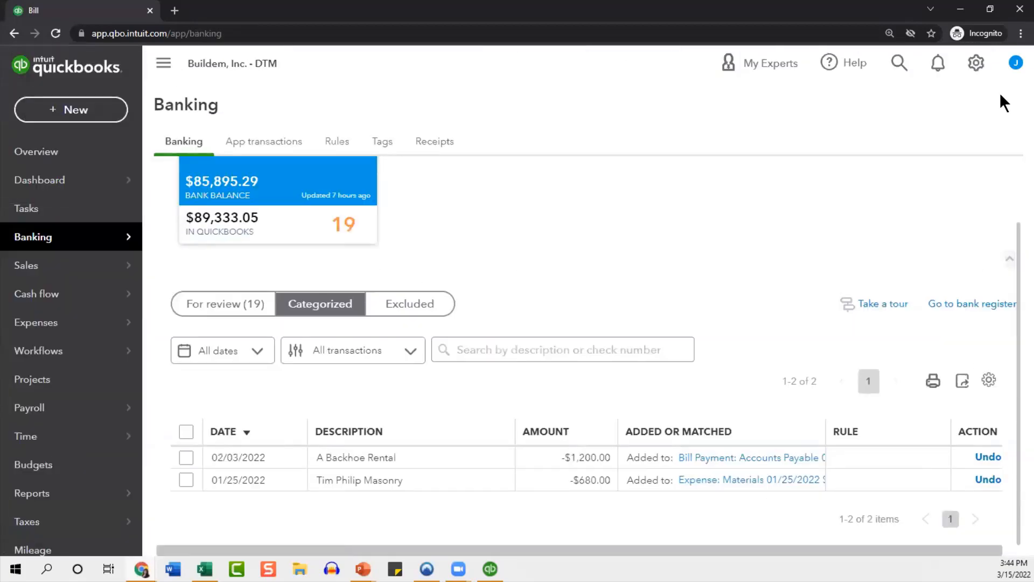
# - Open the recent A1 Rental bill payment, inspect its online banking match, and return to the bank transactions awaiting review
pyautogui.click(899, 63)
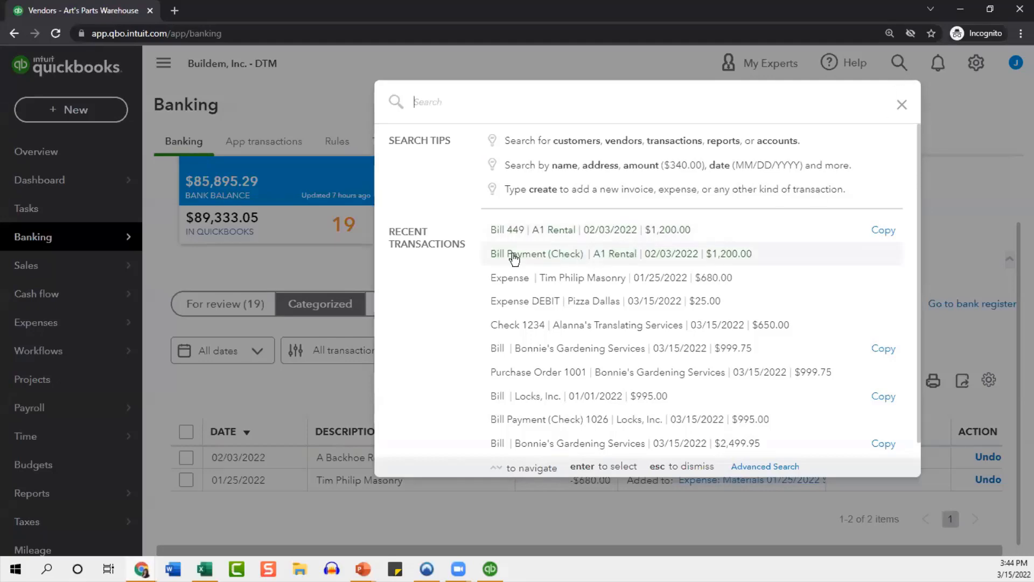
pyautogui.click(640, 256)
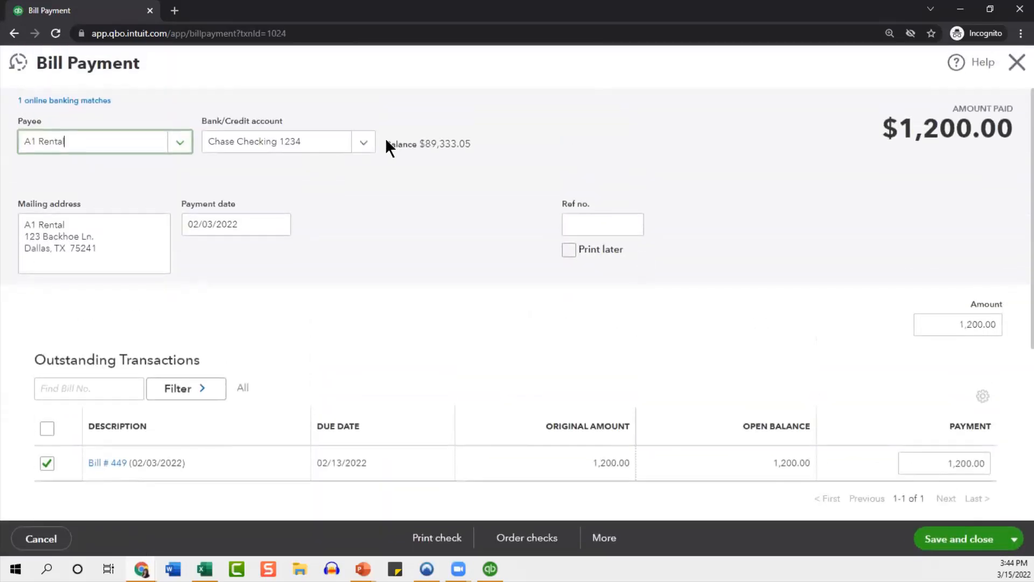
pyautogui.click(79, 101)
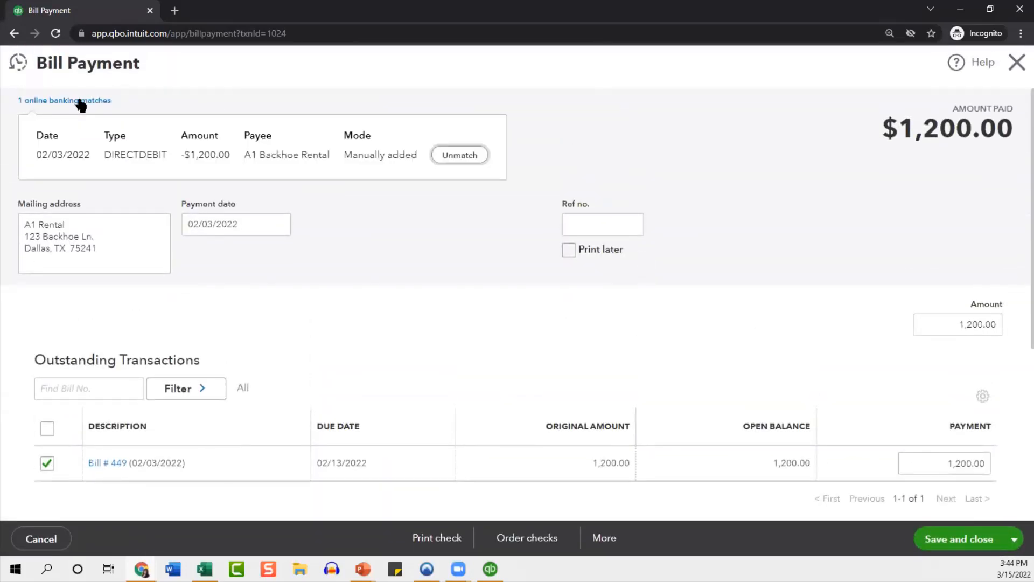
pyautogui.click(792, 184)
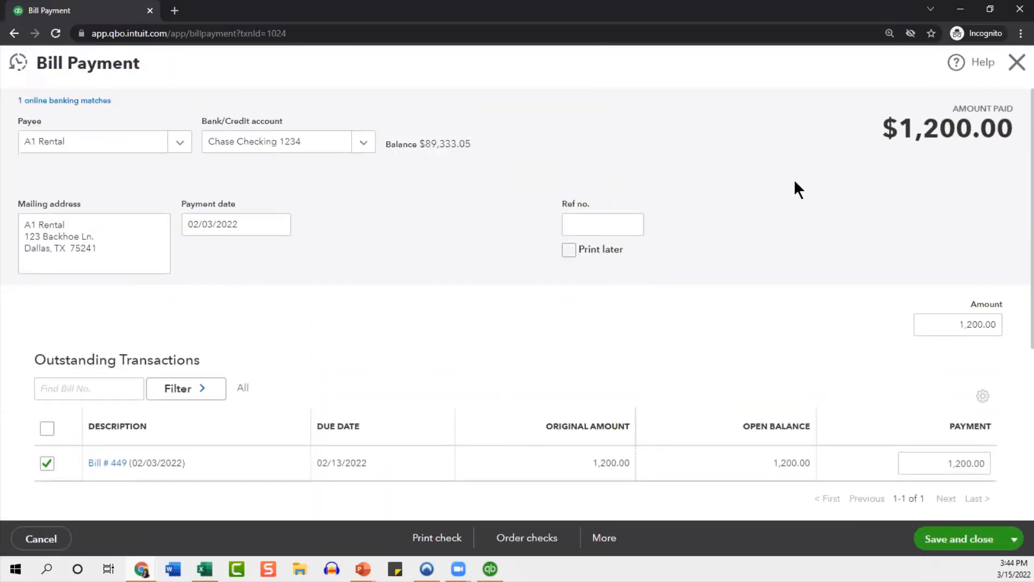
pyautogui.click(1019, 70)
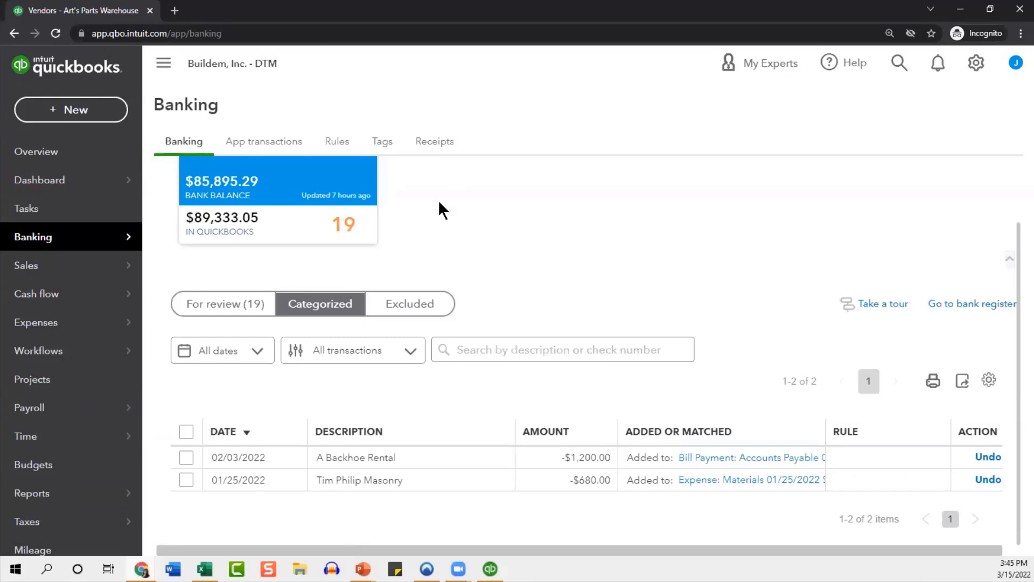
pyautogui.click(235, 299)
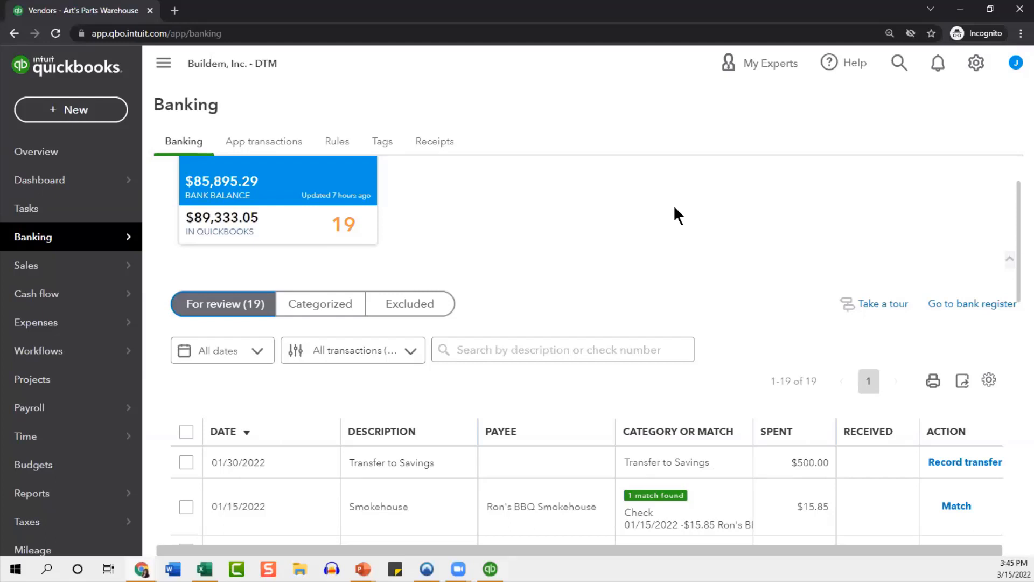
pyautogui.scroll(2, 675, 214)
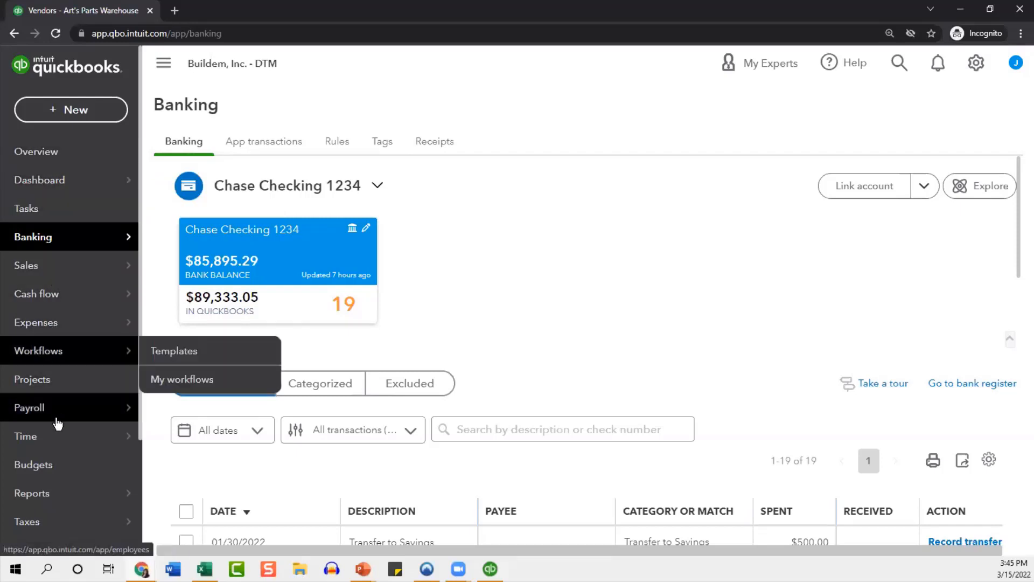
# - Open the Reports page and look over the report search and the Favorites among the standard reports
pyautogui.moveTo(31, 496)
pyautogui.click(67, 495)
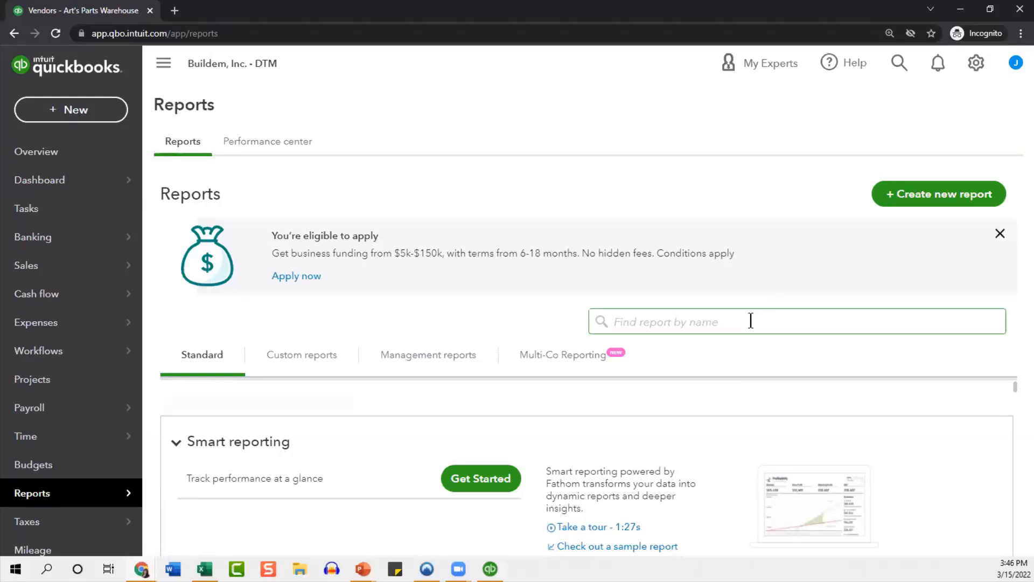
pyautogui.click(658, 323)
pyautogui.click(619, 377)
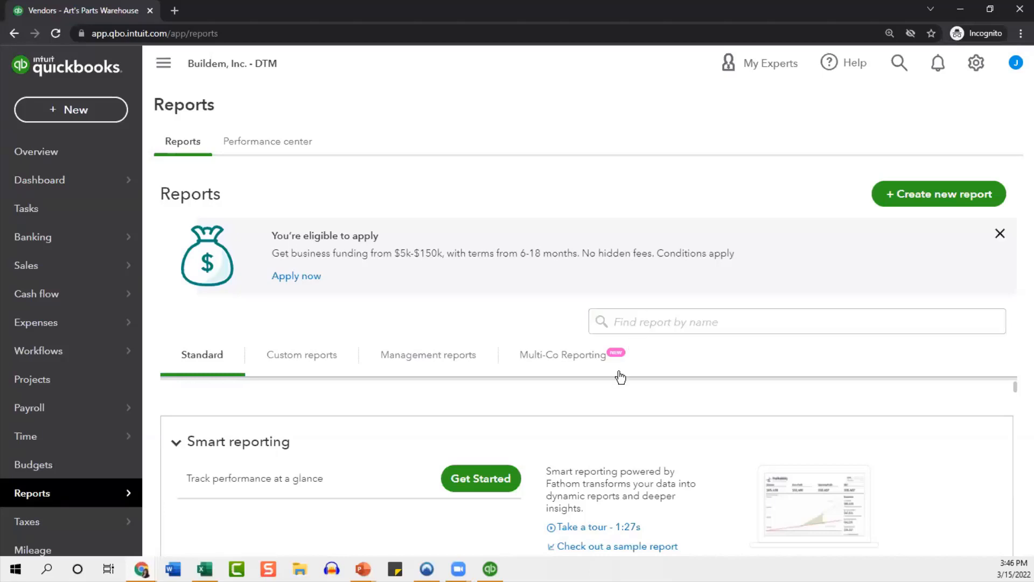
pyautogui.scroll(-4, 619, 387)
pyautogui.scroll(4, 619, 412)
pyautogui.scroll(-1, 429, 411)
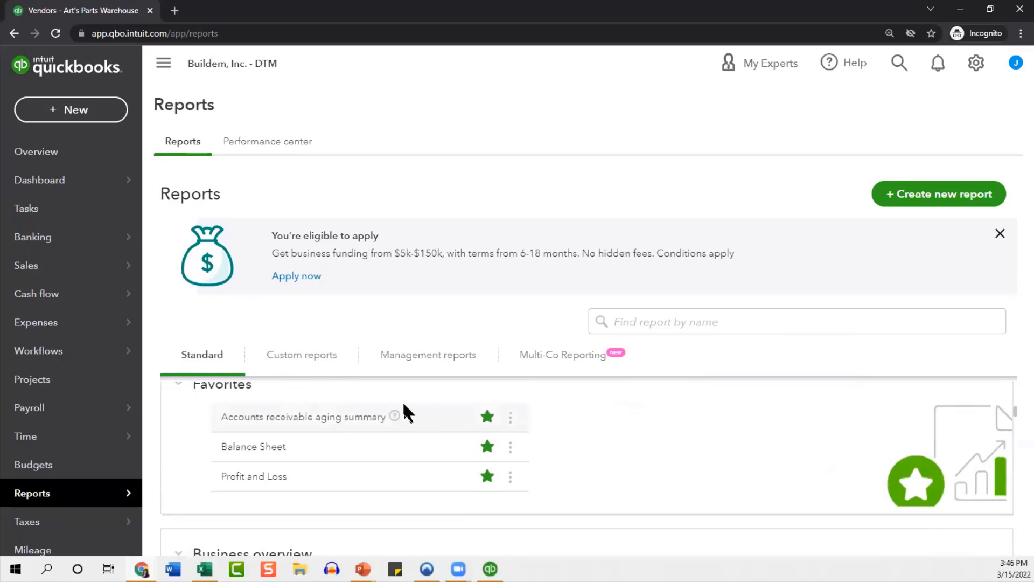
pyautogui.scroll(1, 305, 420)
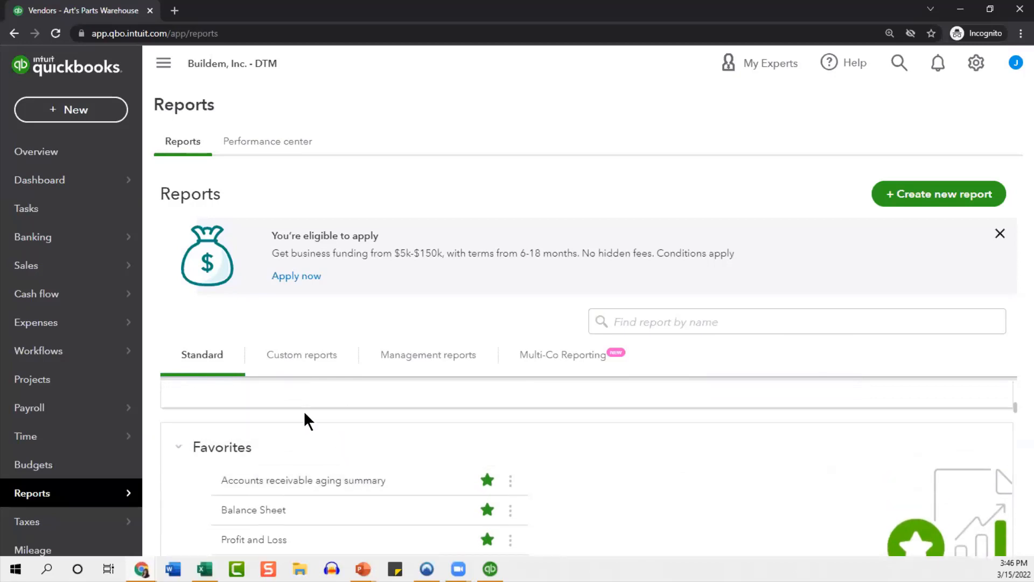
# - Reduce the browser zoom to 90% and browse the standard reports down to the Business overview group
pyautogui.click(1021, 34)
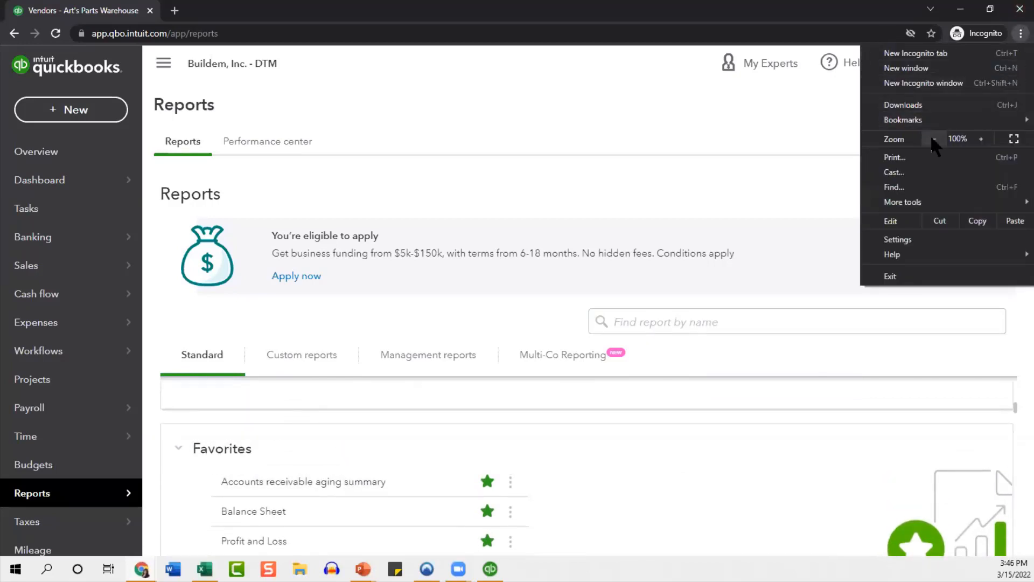
pyautogui.click(930, 135)
pyautogui.click(930, 136)
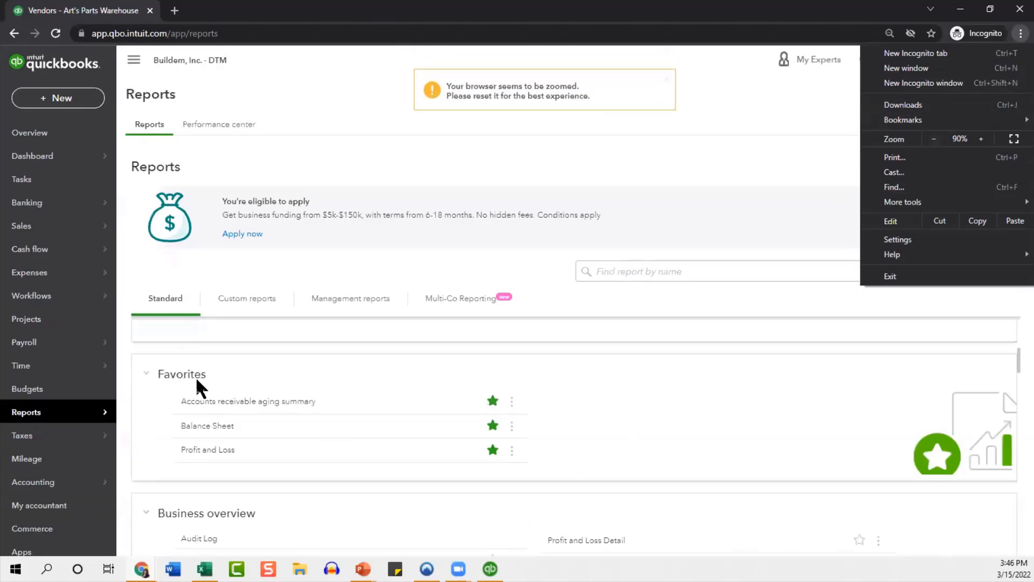
pyautogui.scroll(-2, 284, 366)
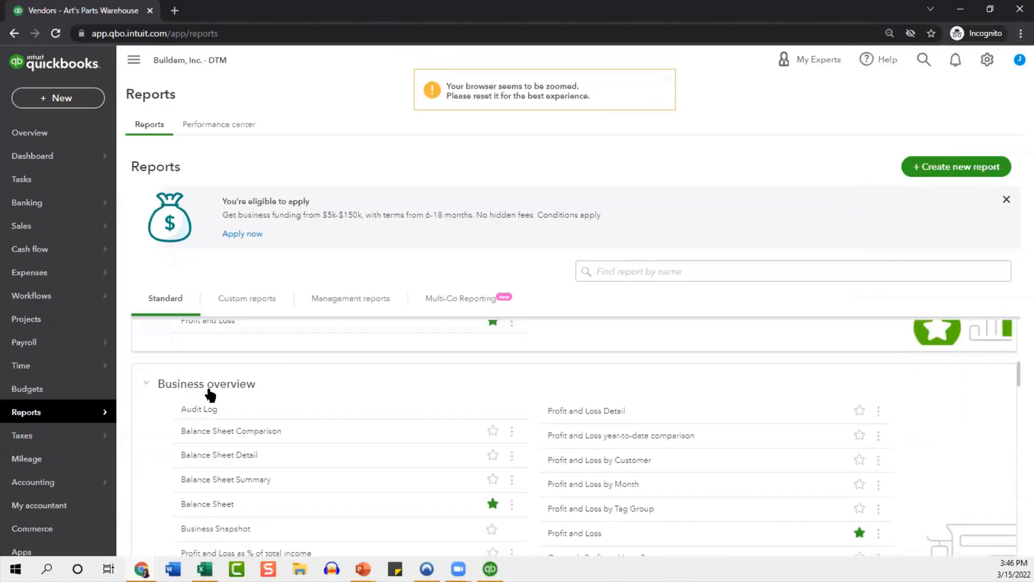
# - Browse the standard report groups from Business overview down to What you owe and Expenses and vendors
pyautogui.scroll(-1, 230, 388)
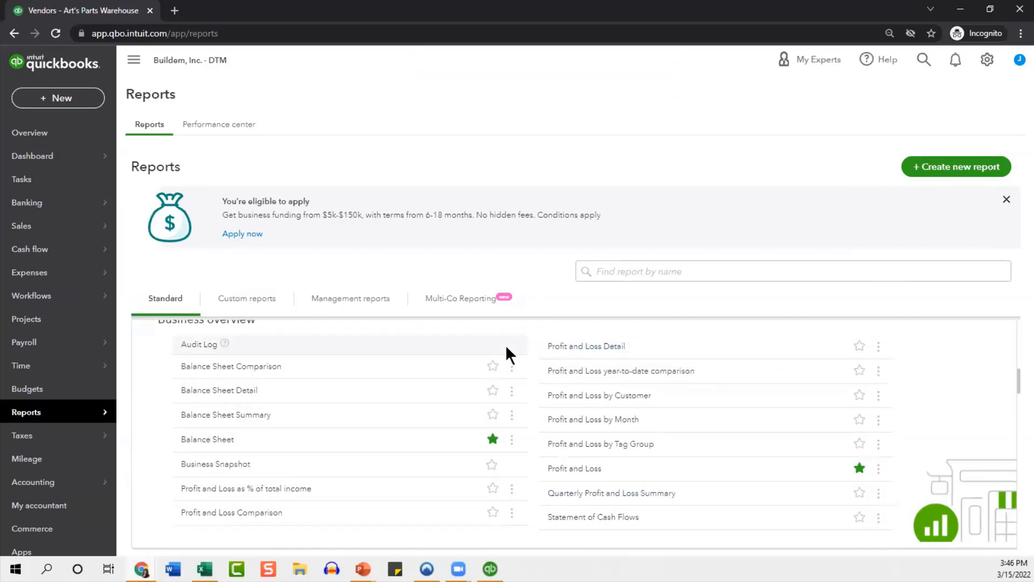
pyautogui.scroll(1, 504, 349)
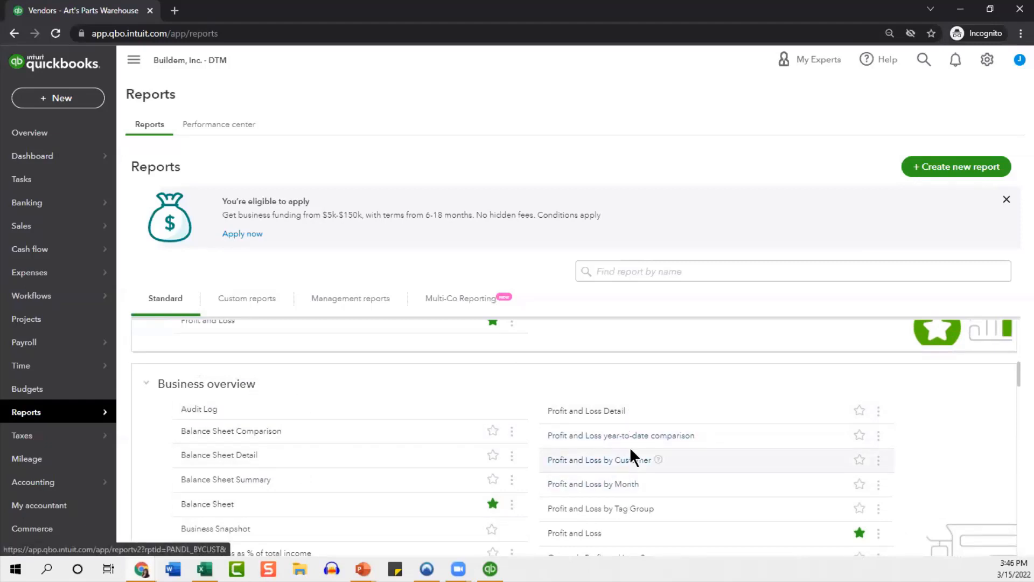
pyautogui.scroll(-6, 550, 383)
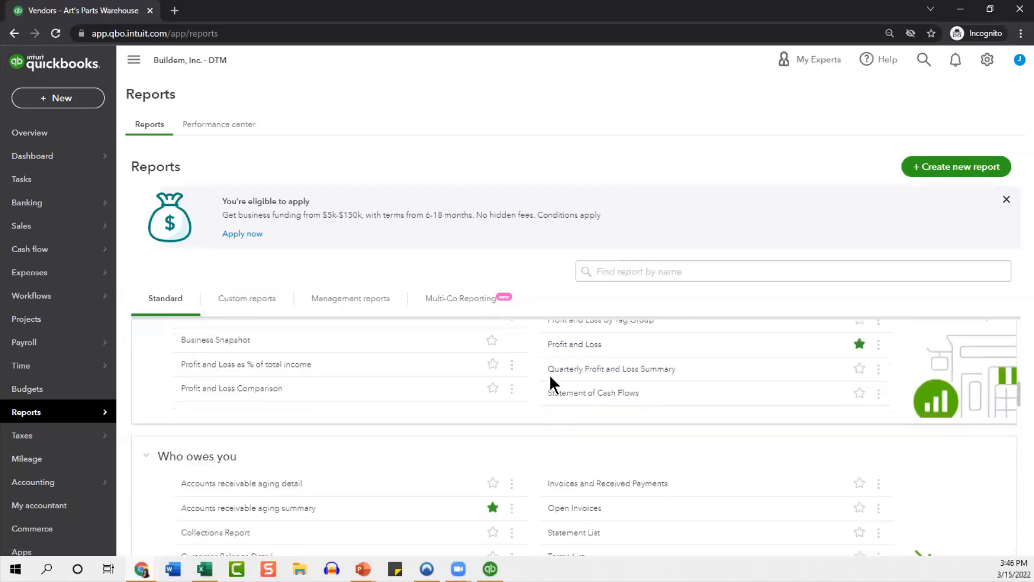
pyautogui.scroll(-9, 551, 383)
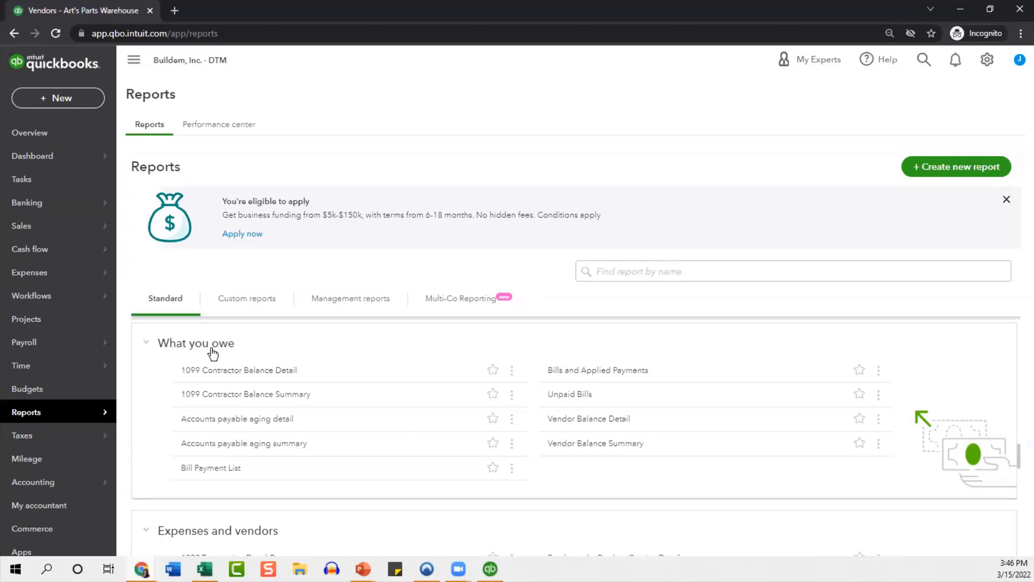
pyautogui.scroll(-1, 213, 353)
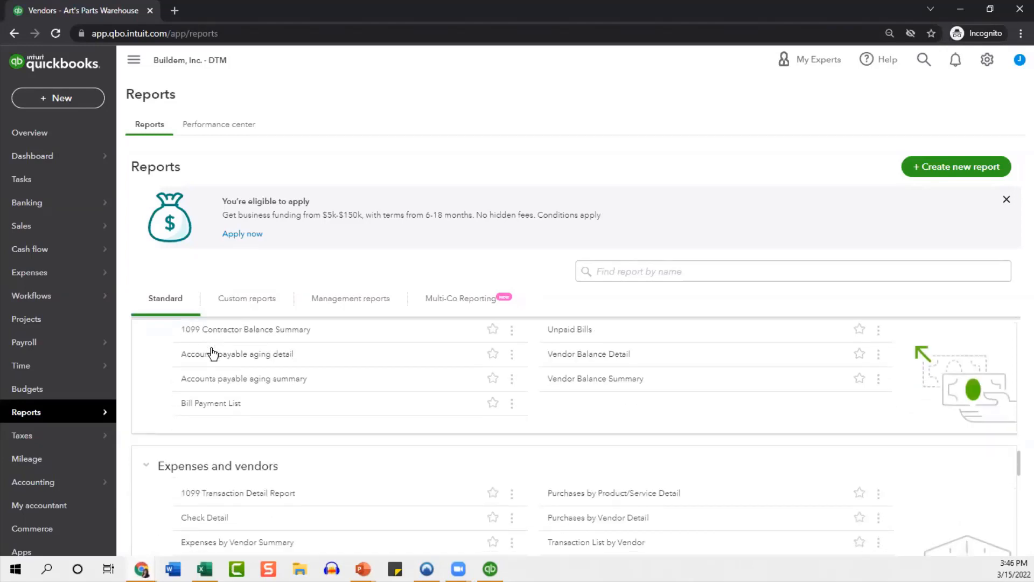
pyautogui.scroll(-1, 225, 409)
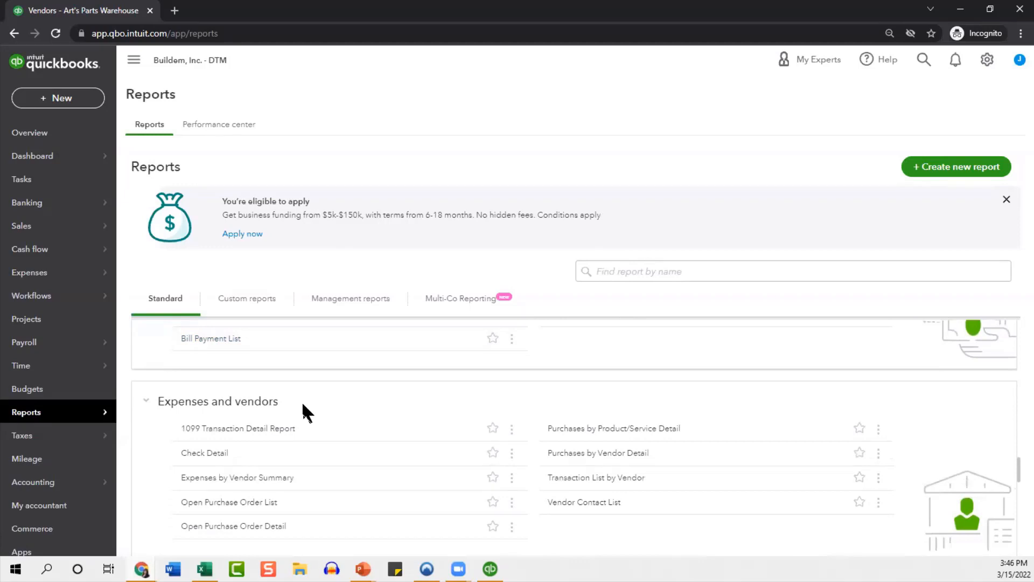
pyautogui.scroll(2, 301, 407)
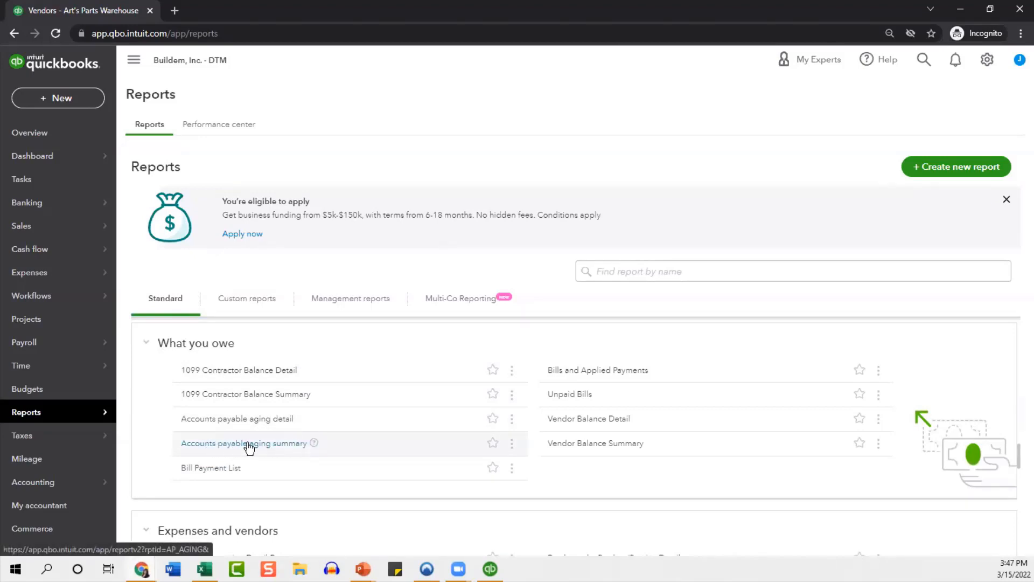
# - Open the Accounts payable aging summary and drill through Brosnahan Insurance Agency's 61 - 90 day amount to the underlying bill
pyautogui.click(278, 443)
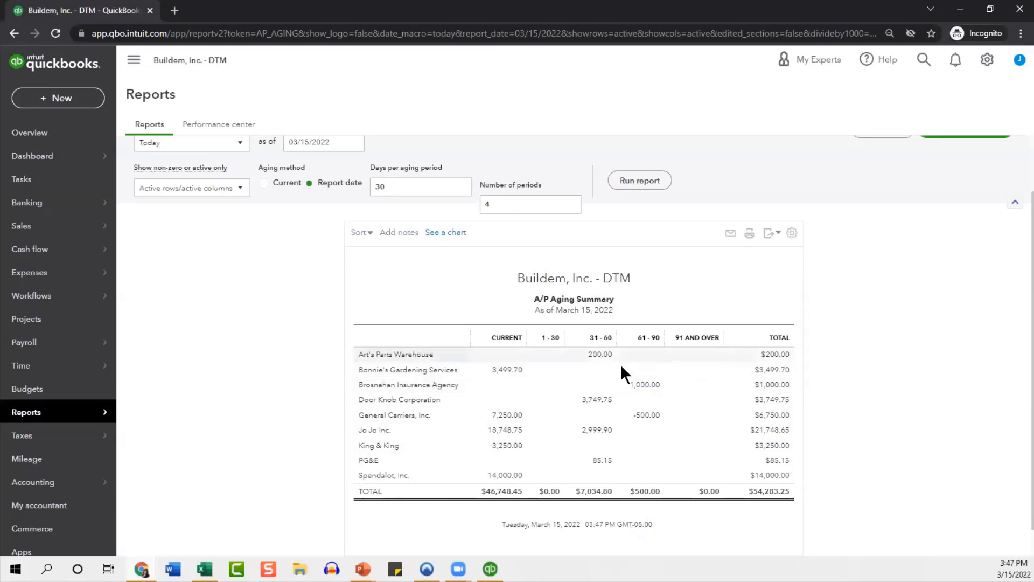
pyautogui.click(646, 384)
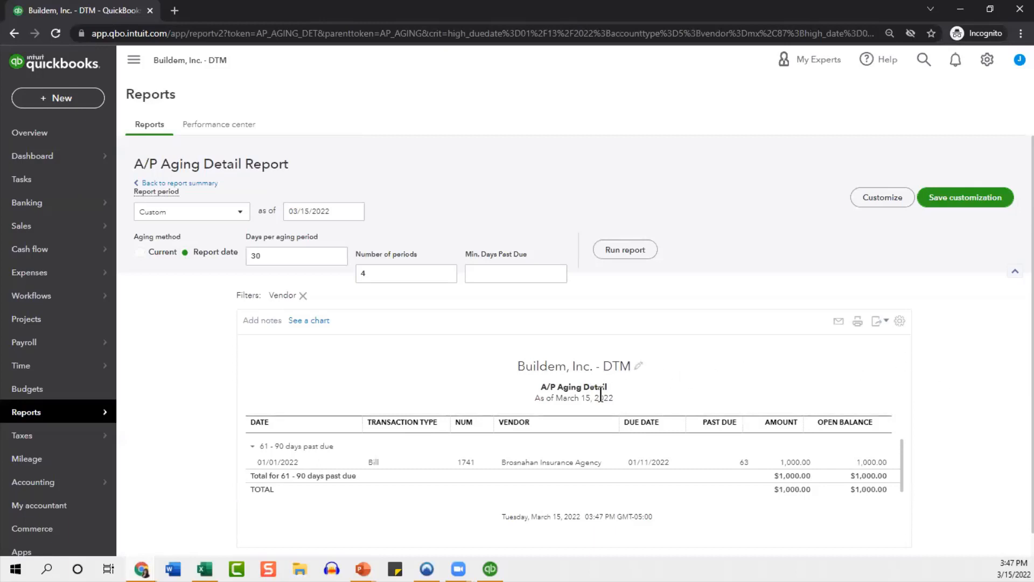
pyautogui.click(545, 464)
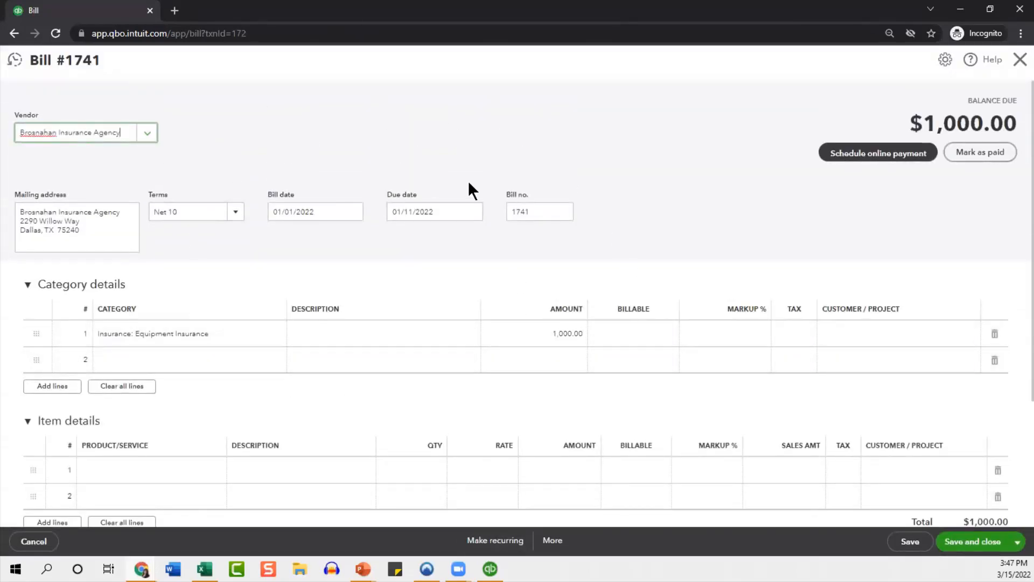
# - Close the bill and go back through the A/P aging summary to the report list
pyautogui.click(1018, 59)
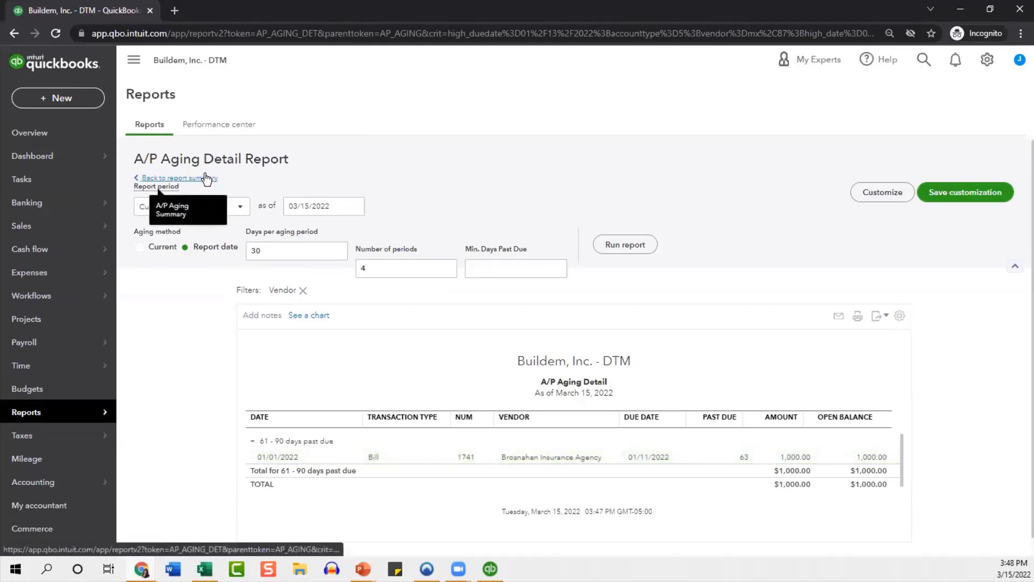
pyautogui.click(206, 178)
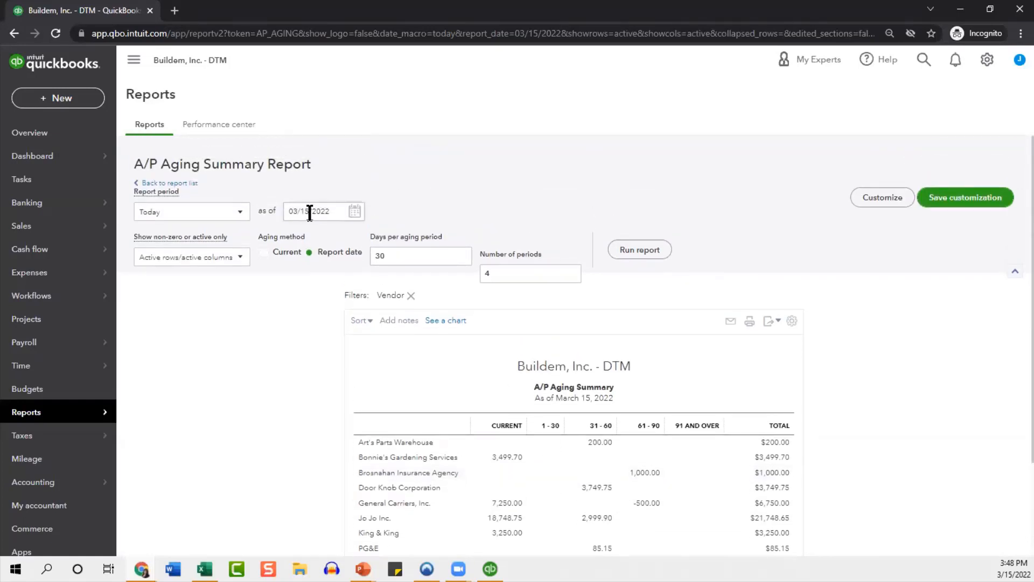
pyautogui.click(179, 184)
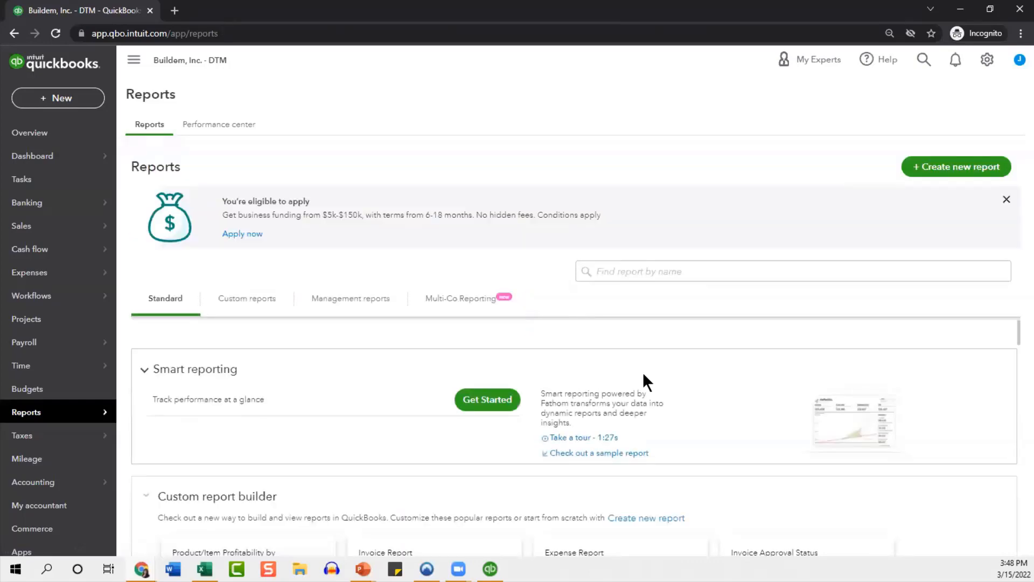
# - Open the Unpaid Bills report from the What you owe group, look through its vendor bills, and return to the report list
pyautogui.scroll(-15, 644, 375)
pyautogui.scroll(-10, 644, 376)
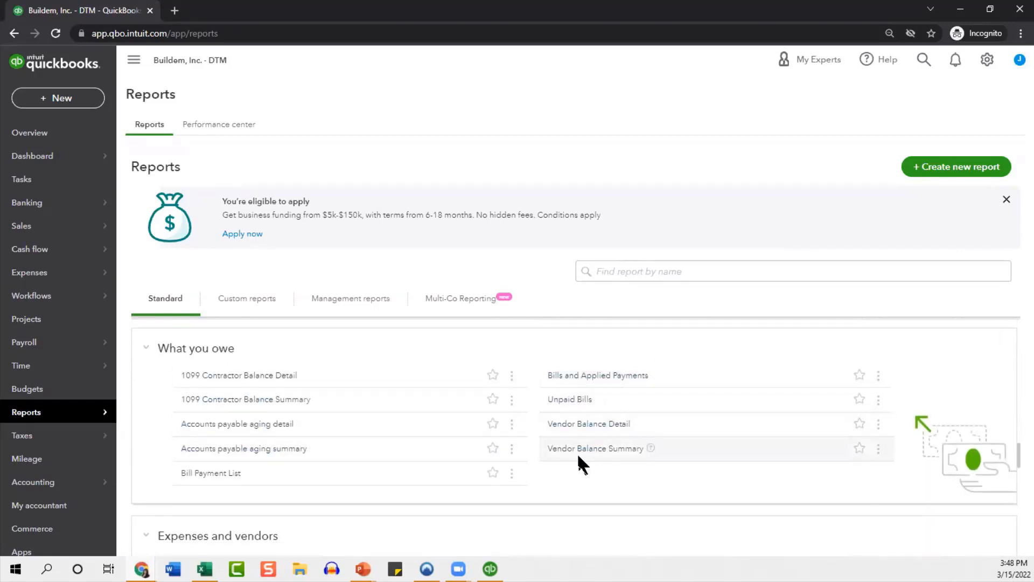
pyautogui.click(584, 400)
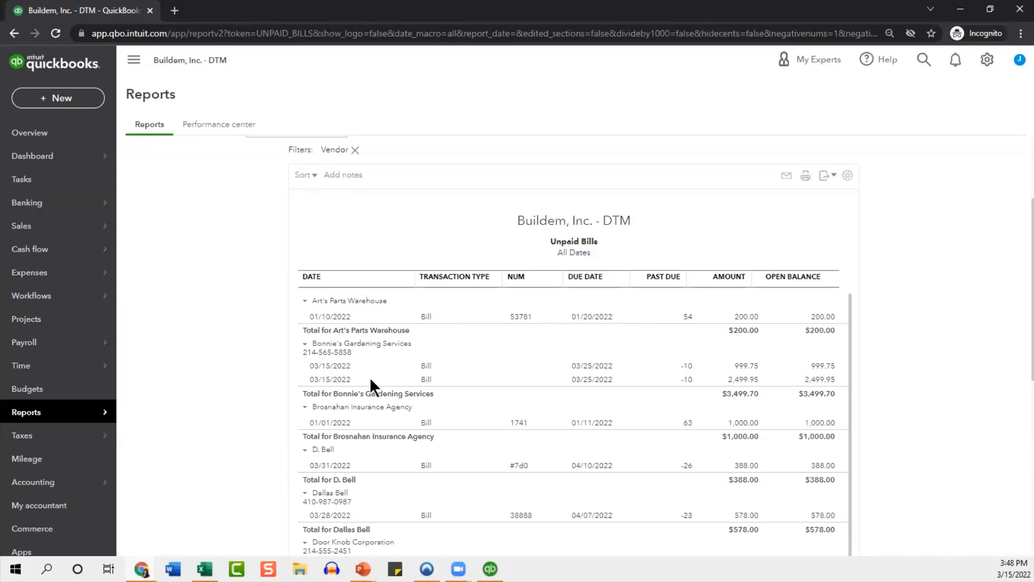
pyautogui.scroll(-2, 422, 452)
pyautogui.scroll(2, 421, 465)
pyautogui.scroll(5, 540, 263)
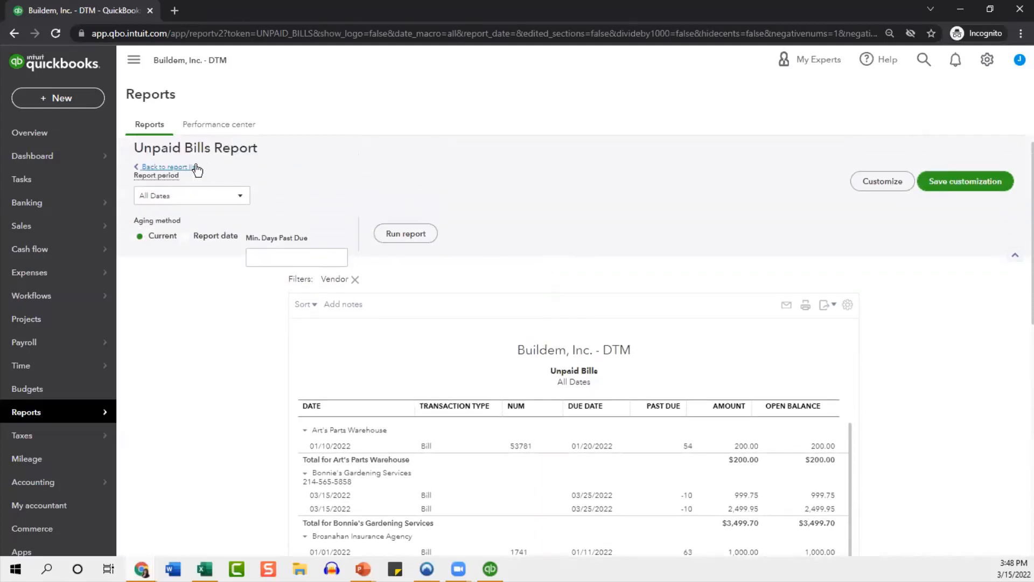
pyautogui.click(194, 164)
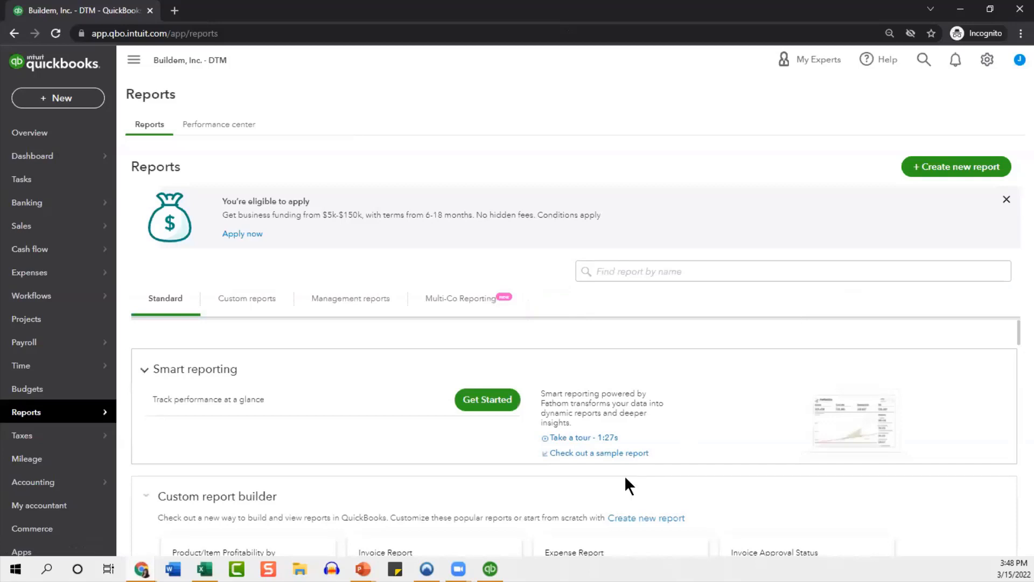
# - Open the Bills and Applied Payments report from the What you owe group, review it, and return to the report list
pyautogui.scroll(-3, 628, 479)
pyautogui.scroll(-15, 638, 468)
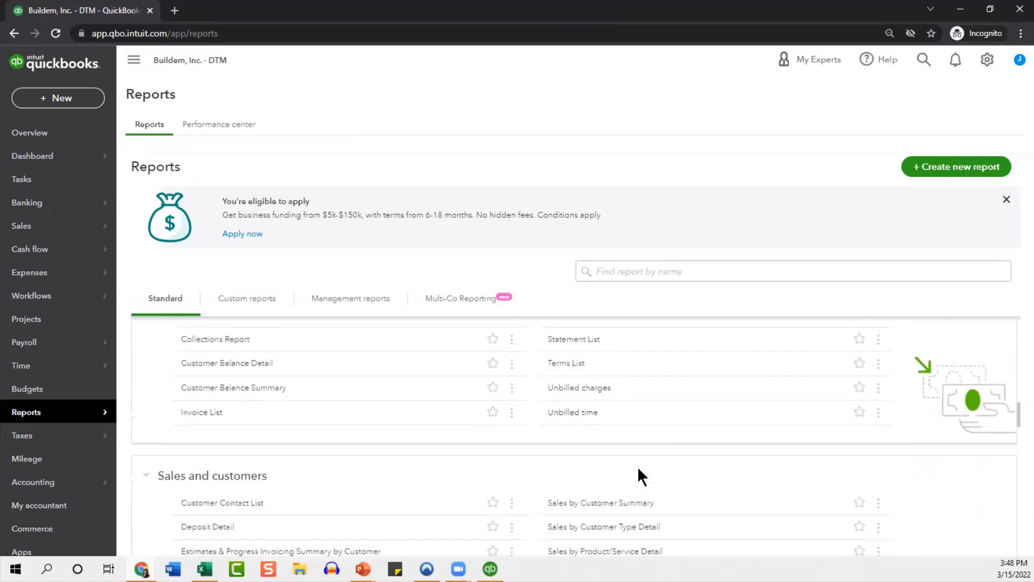
pyautogui.scroll(-4, 638, 471)
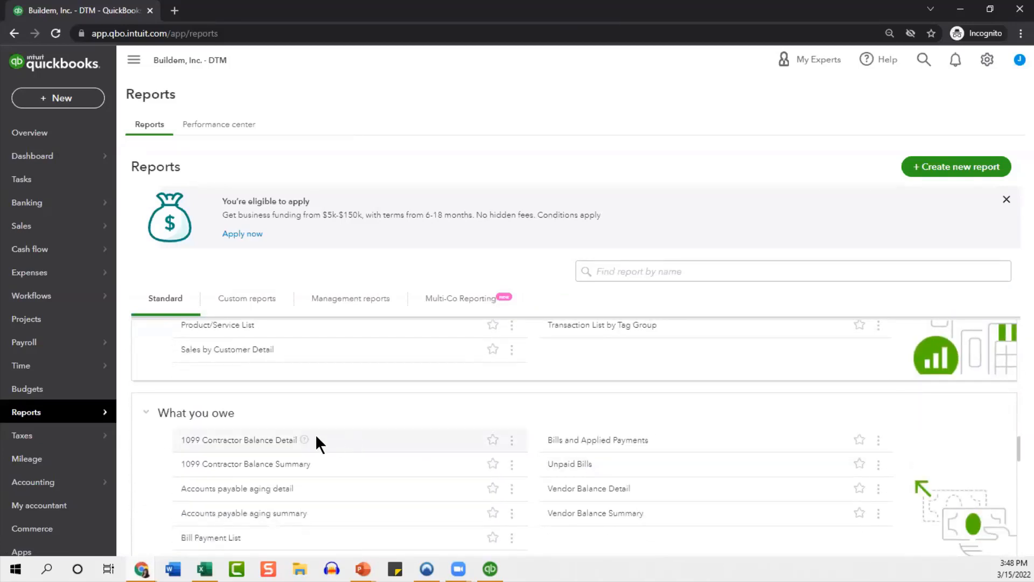
pyautogui.scroll(-1, 208, 421)
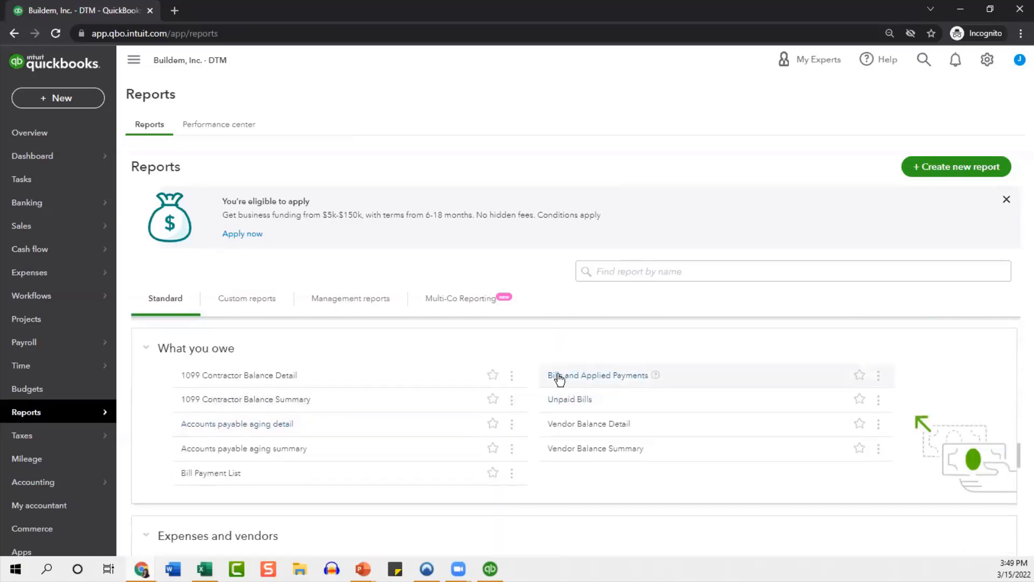
pyautogui.click(640, 377)
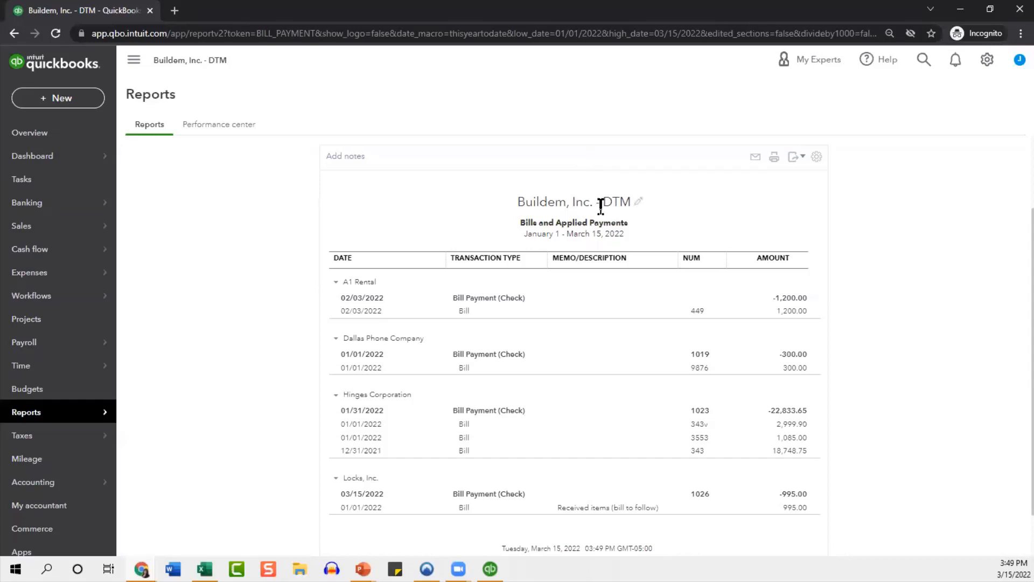
pyautogui.scroll(2, 600, 207)
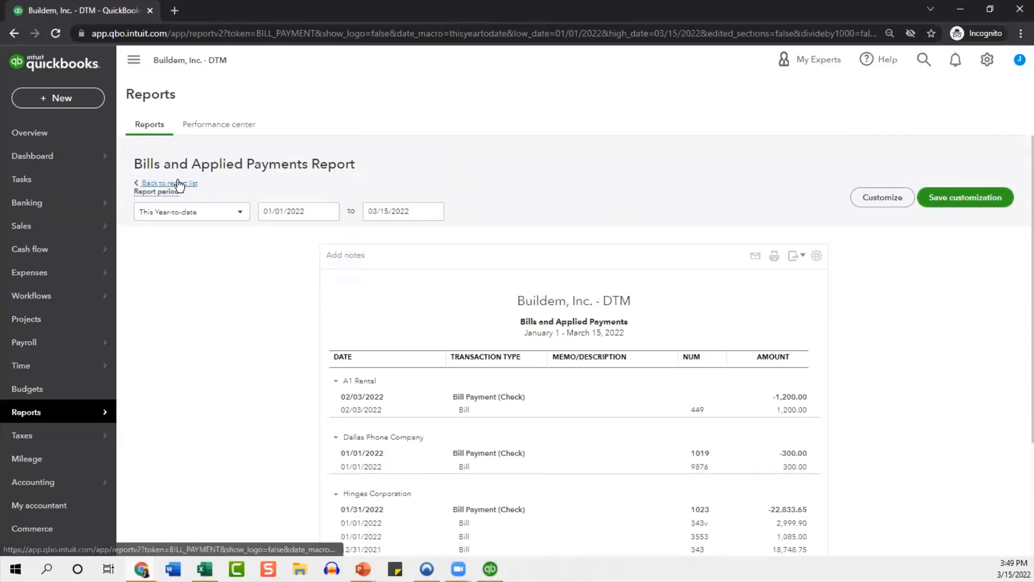
pyautogui.click(179, 183)
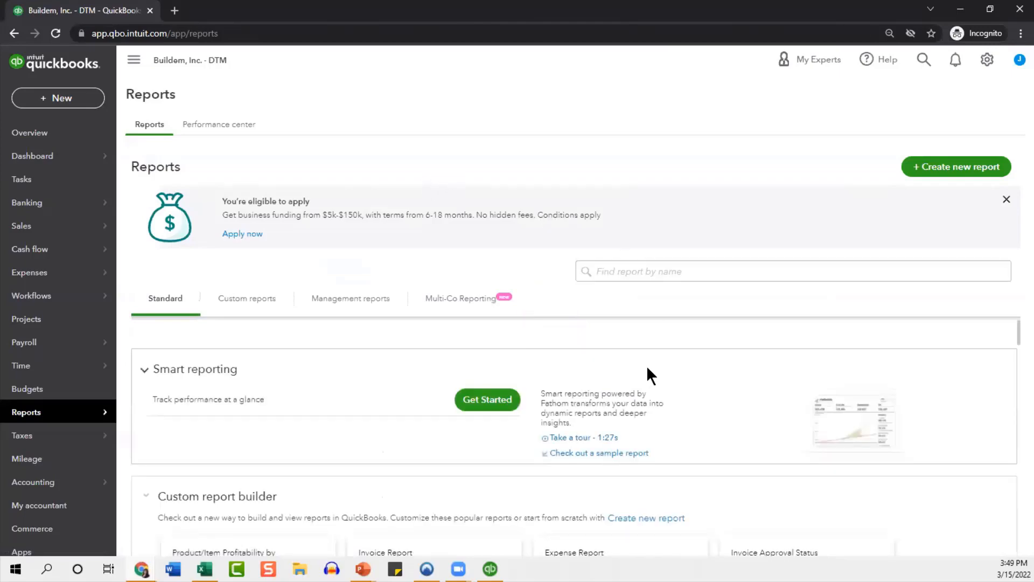
# - Open the Expenses by Vendor Summary report from the Expenses and vendors group and look through the vendor totals
pyautogui.scroll(-10, 648, 369)
pyautogui.scroll(-10, 647, 369)
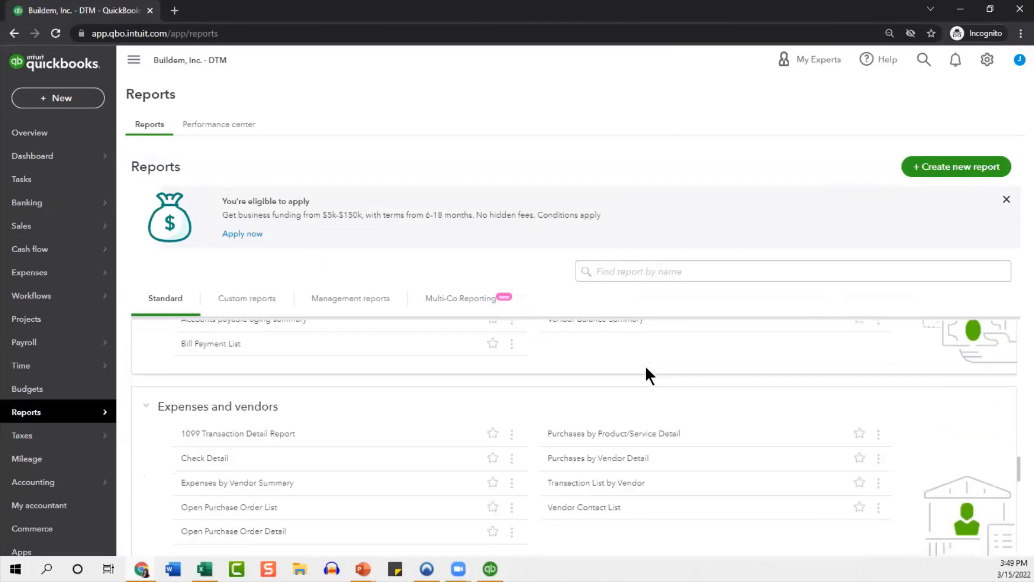
pyautogui.scroll(-2, 648, 375)
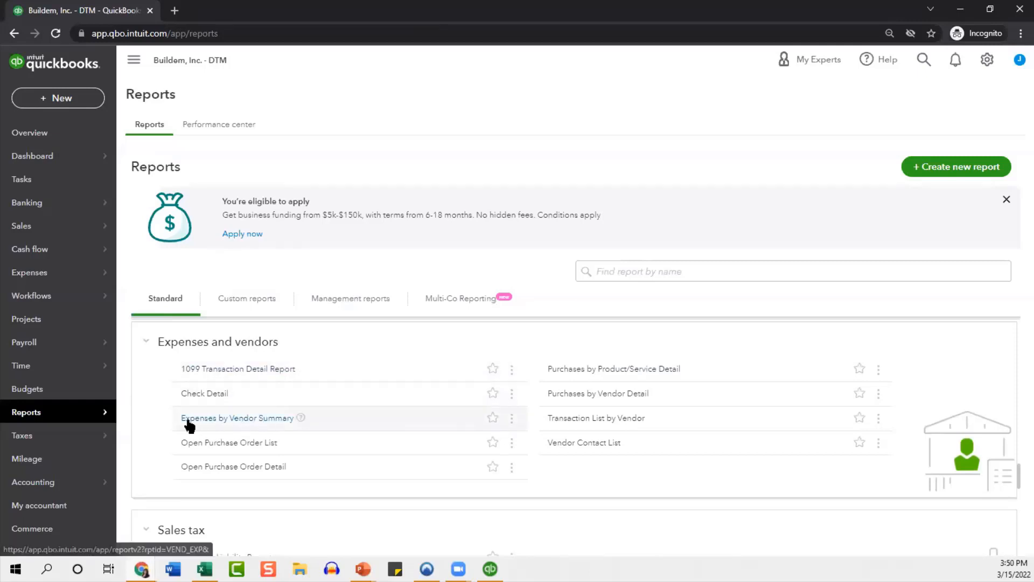
pyautogui.click(253, 421)
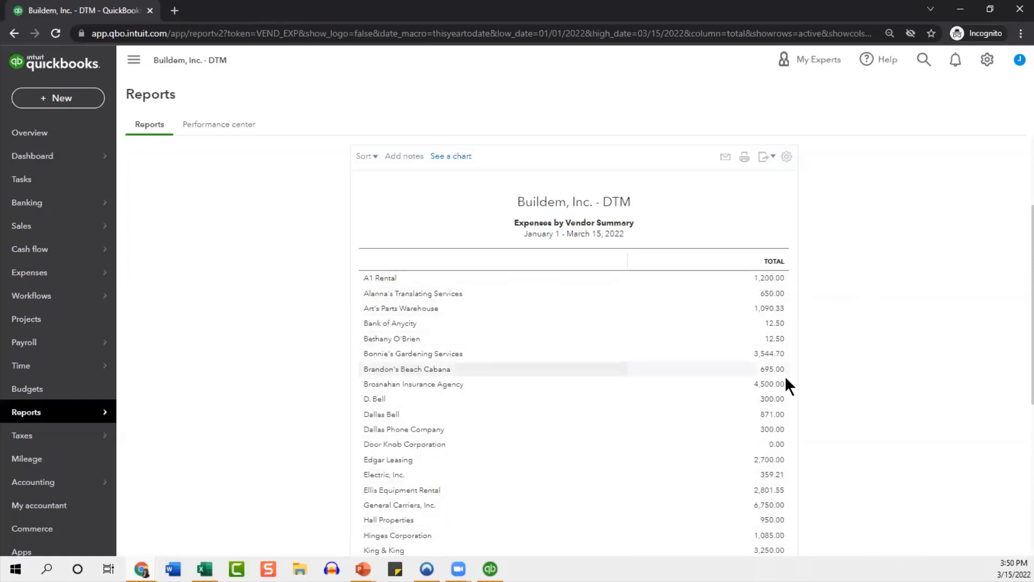
pyautogui.scroll(-6, 785, 370)
pyautogui.scroll(7, 760, 342)
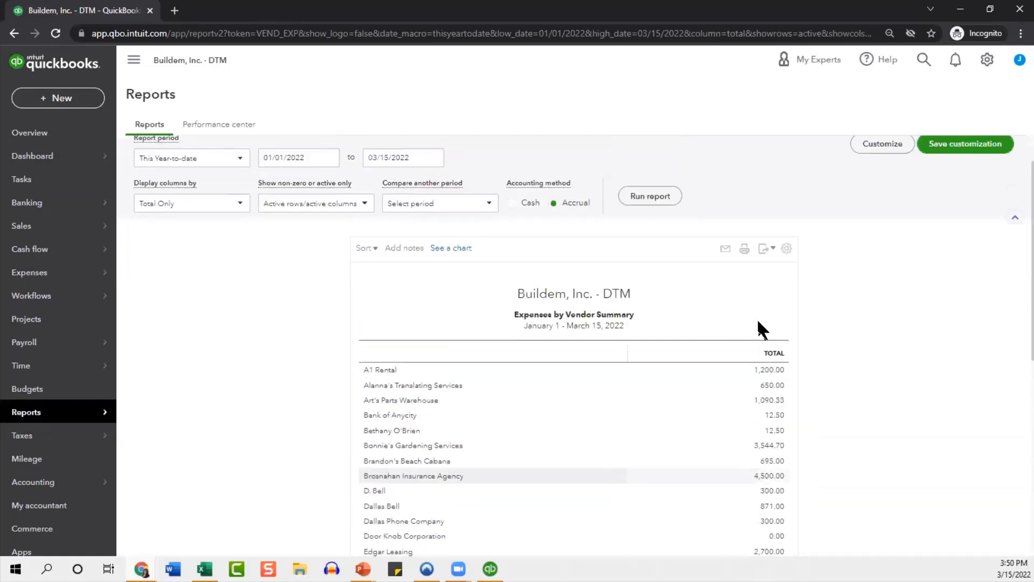
pyautogui.scroll(-1, 761, 346)
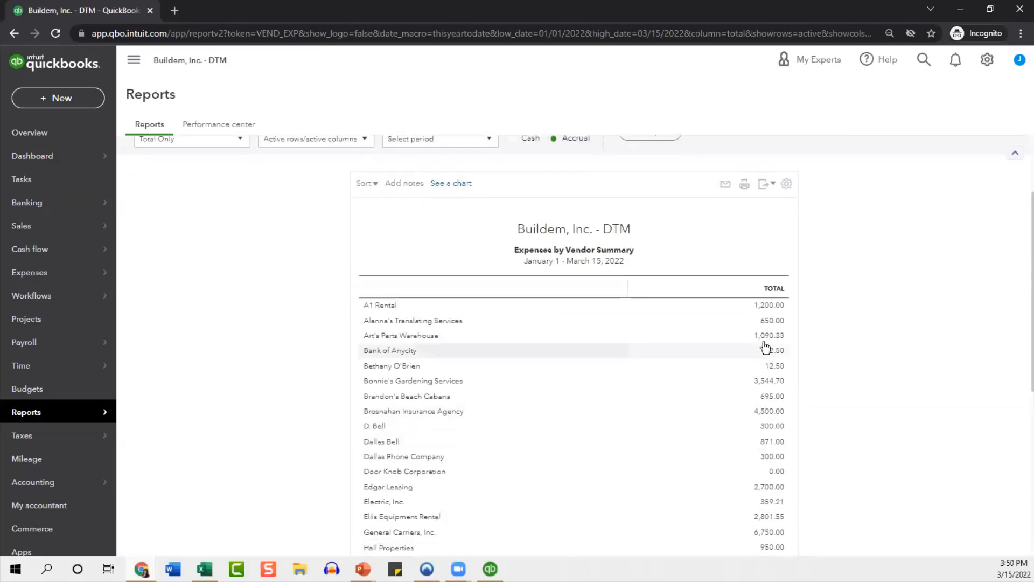
# - Drill into A1 Rental's expense total to view its transactions, and return through the vendor summary to the report list
pyautogui.click(770, 306)
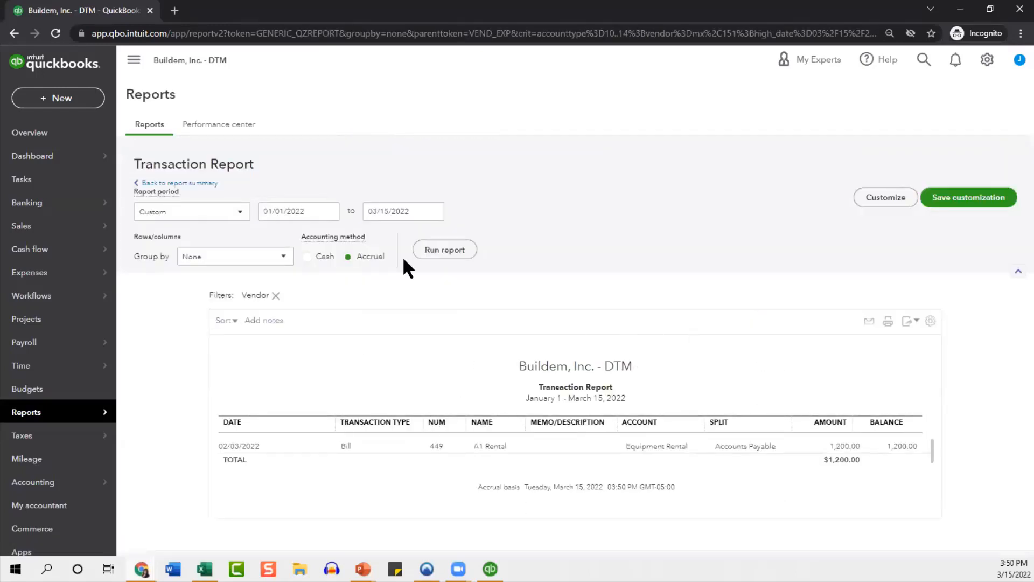
pyautogui.click(141, 184)
pyautogui.scroll(-3, 751, 294)
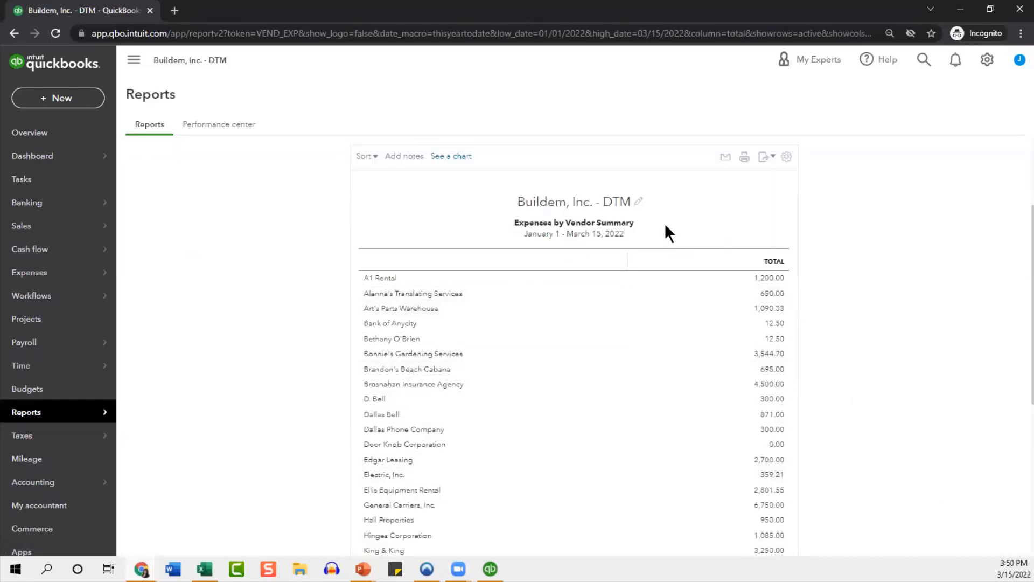
pyautogui.scroll(3, 487, 253)
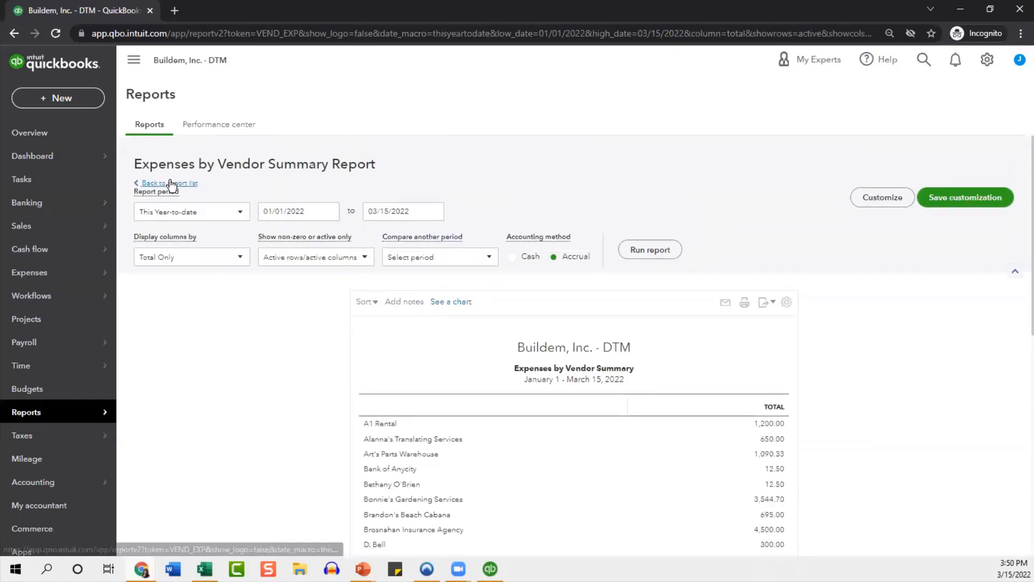
pyautogui.click(170, 184)
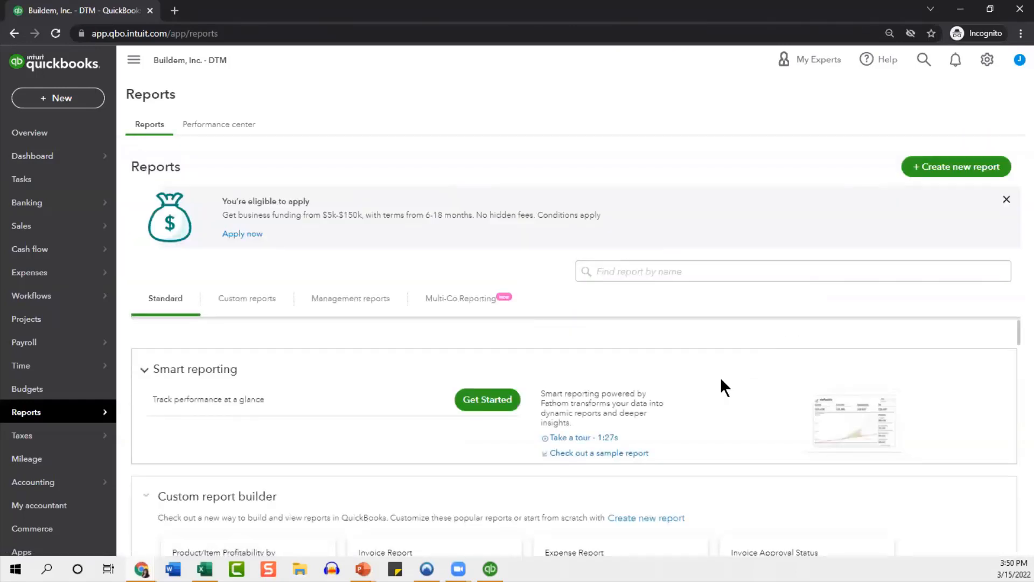
# - Search the reports for "open" and open the Open Purchase Order Detail report
pyautogui.click(702, 271)
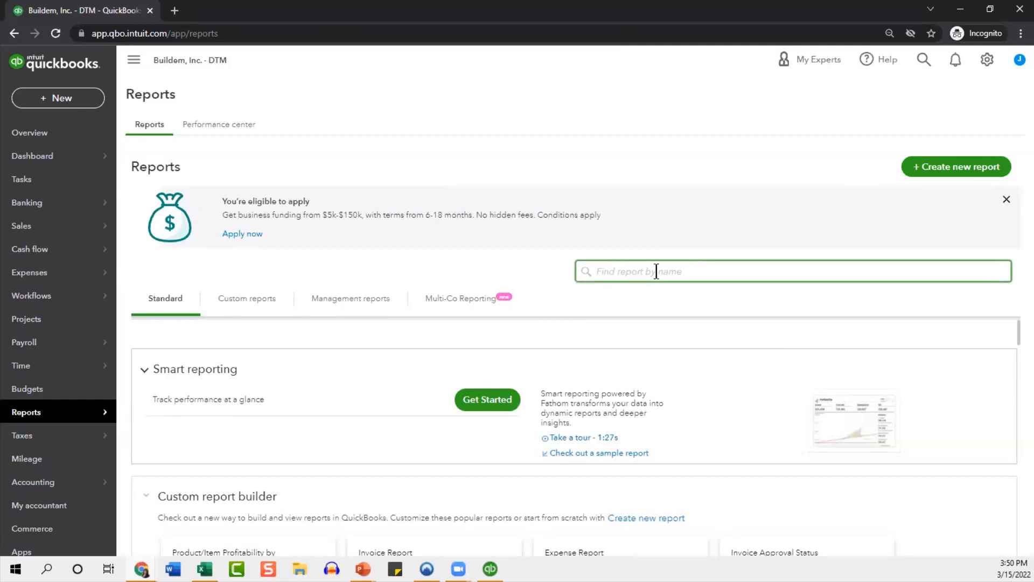
pyautogui.write('open')
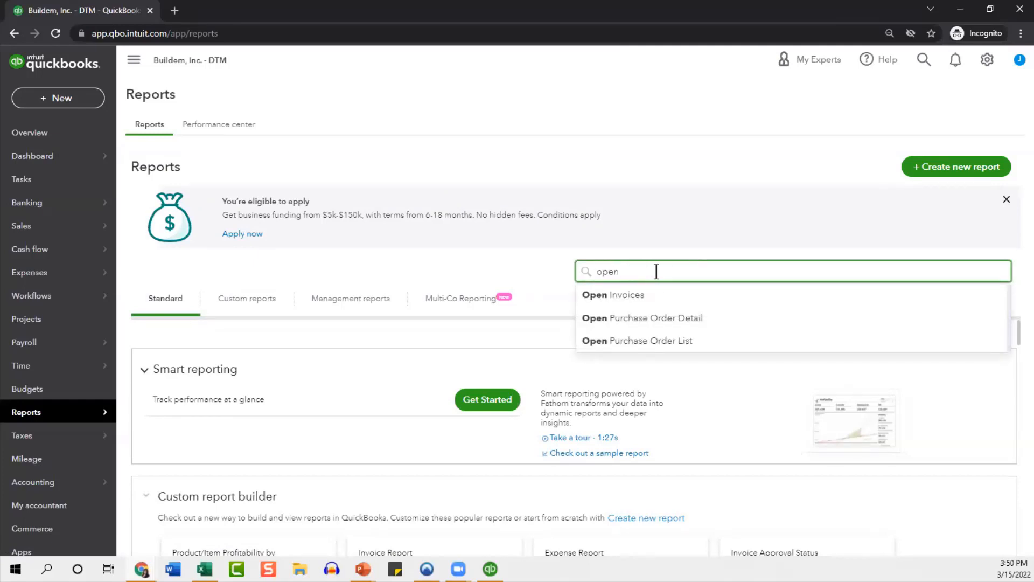
pyautogui.click(665, 322)
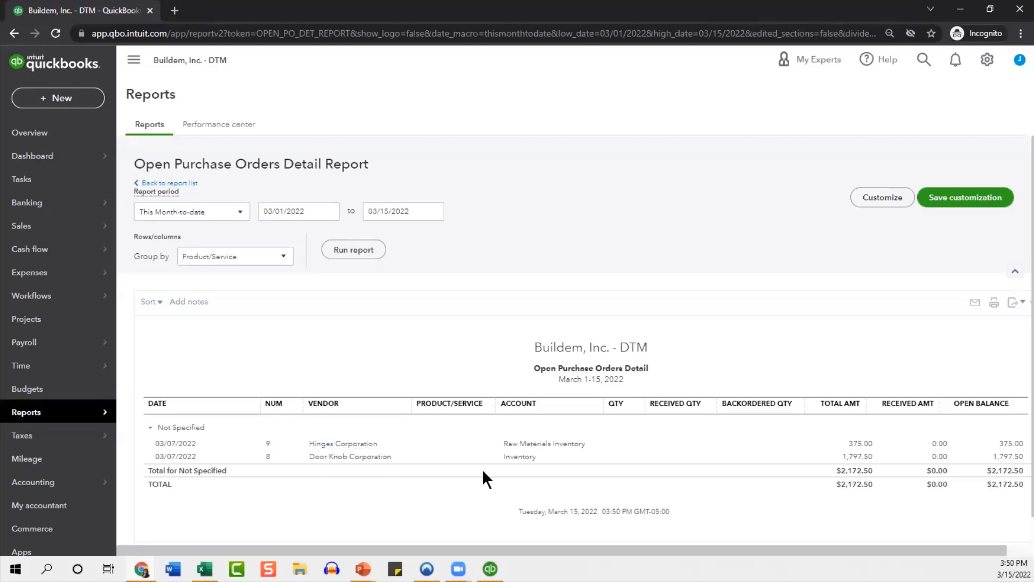
# - Open the Hinges Corporation purchase order from the open purchase orders report, review it, and return to the report list
pyautogui.click(528, 447)
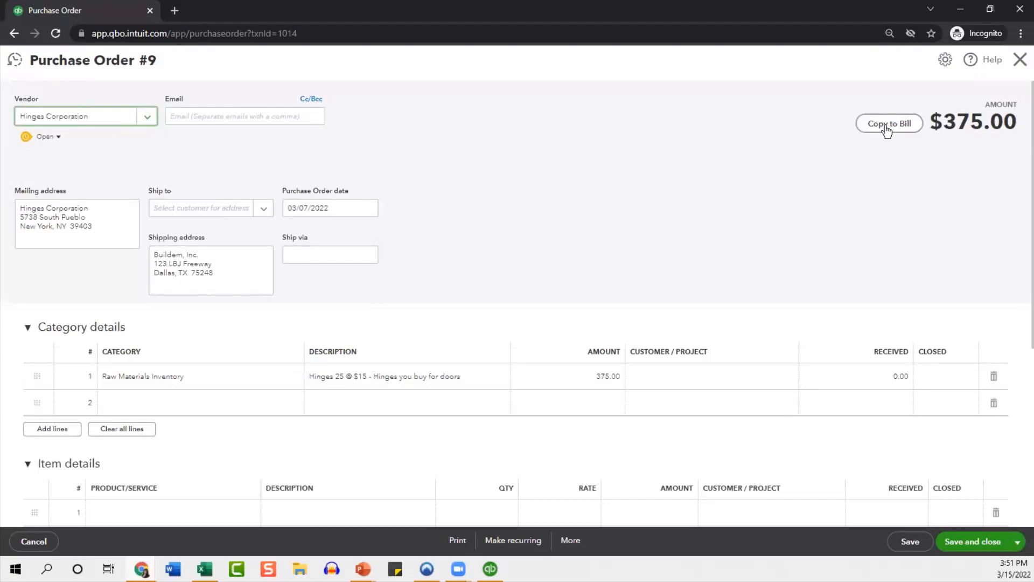
pyautogui.click(1019, 60)
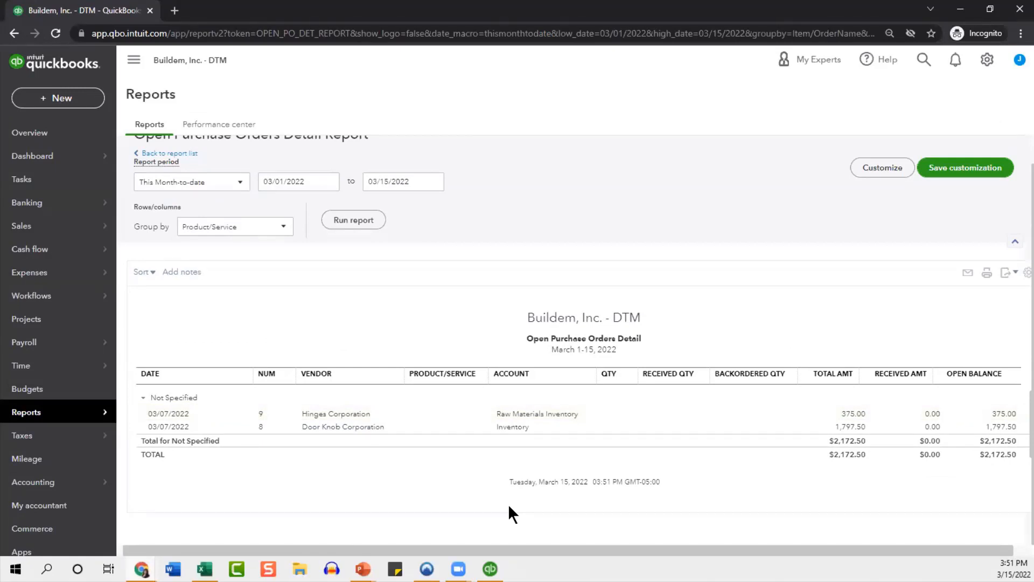
pyautogui.scroll(1, 382, 458)
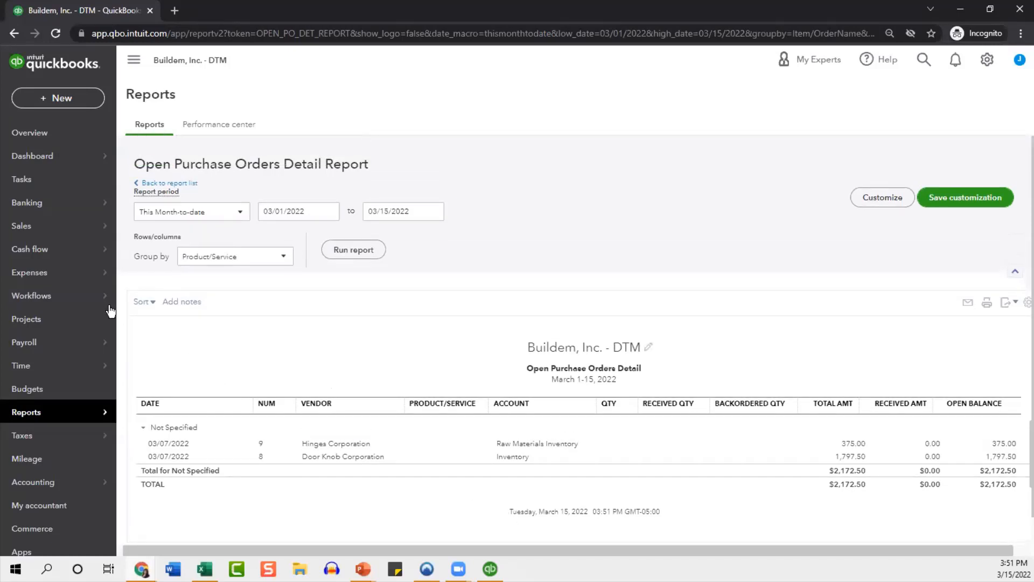
pyautogui.click(195, 186)
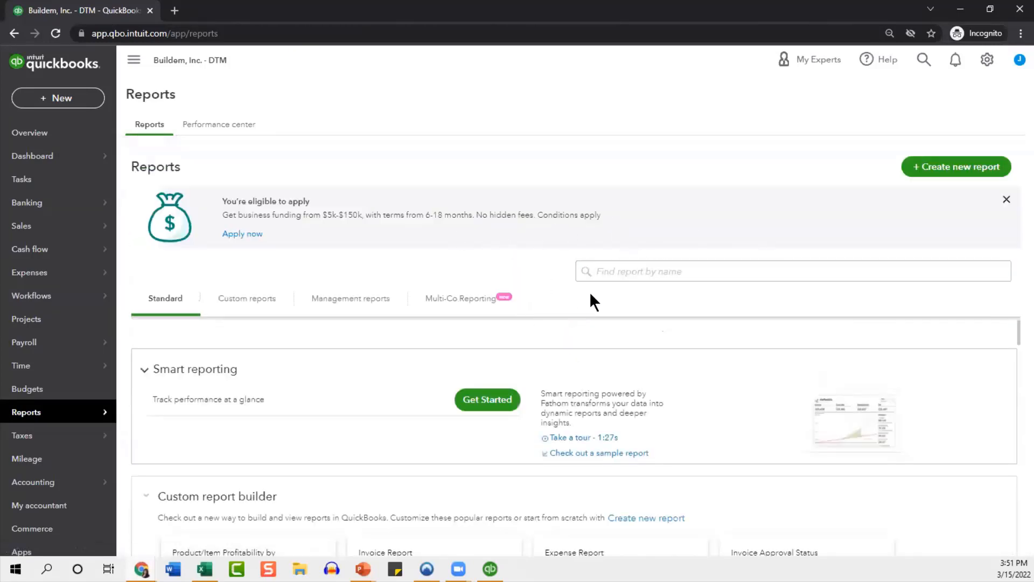
# - Open the Purchases by Product/Service Detail report from the Expenses and vendors group, review it, and return to the report list
pyautogui.click(646, 272)
pyautogui.scroll(-8, 583, 438)
pyautogui.scroll(-10, 584, 438)
pyautogui.scroll(-5, 547, 431)
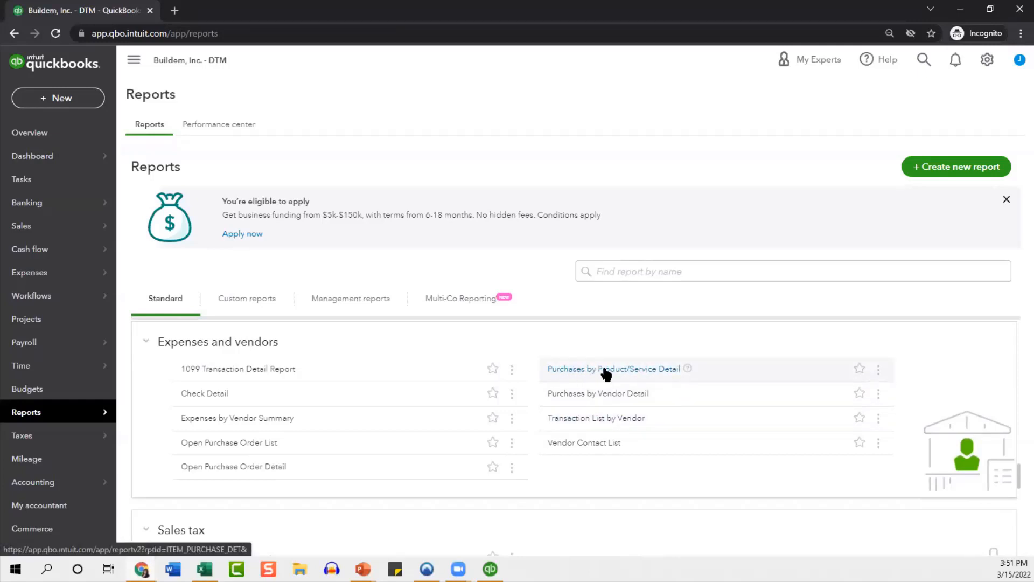
pyautogui.click(641, 371)
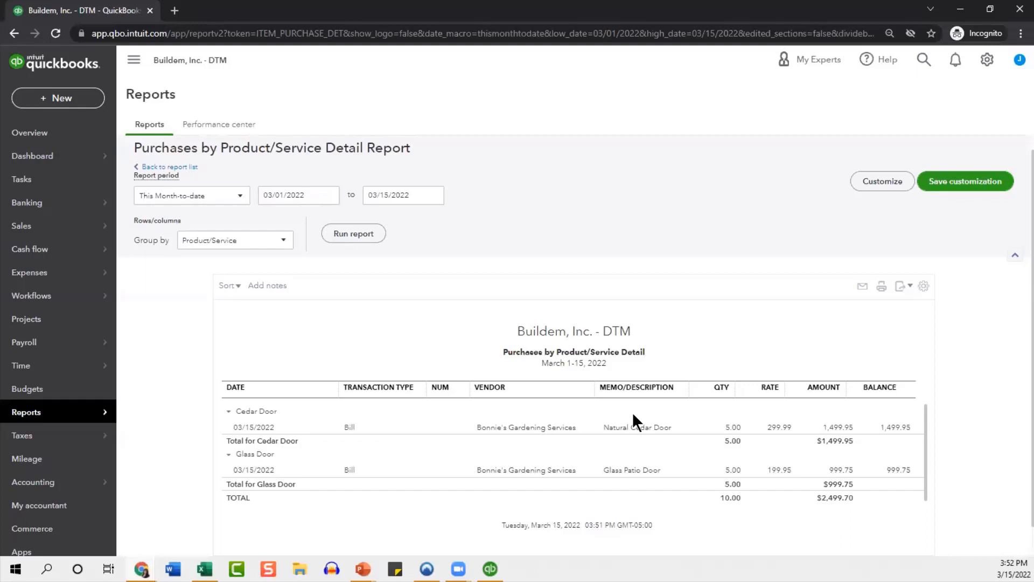
pyautogui.click(171, 167)
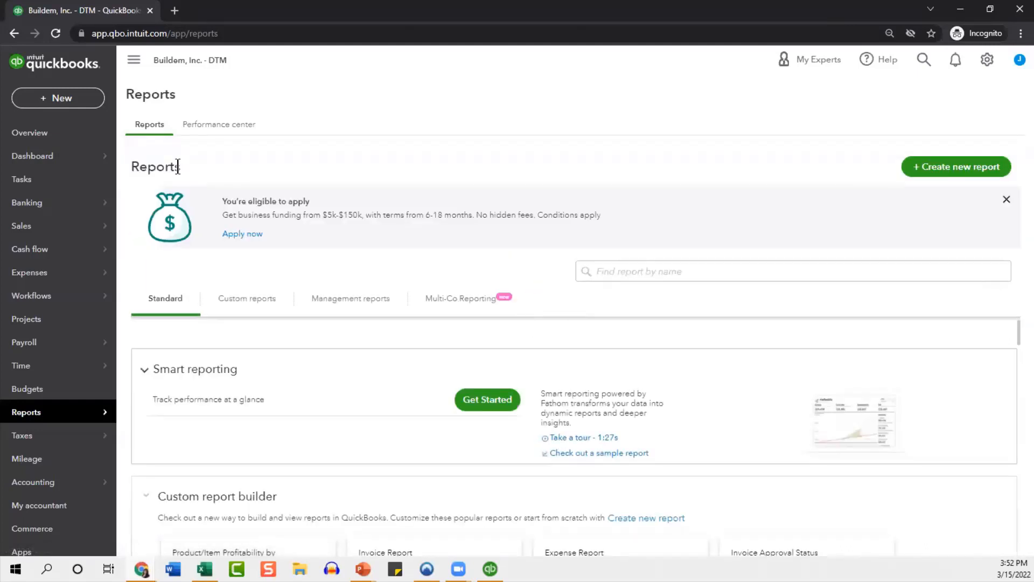
# - Open the Vendor Contact List report from the Expenses and vendors group and look at its export options
pyautogui.scroll(-12, 712, 453)
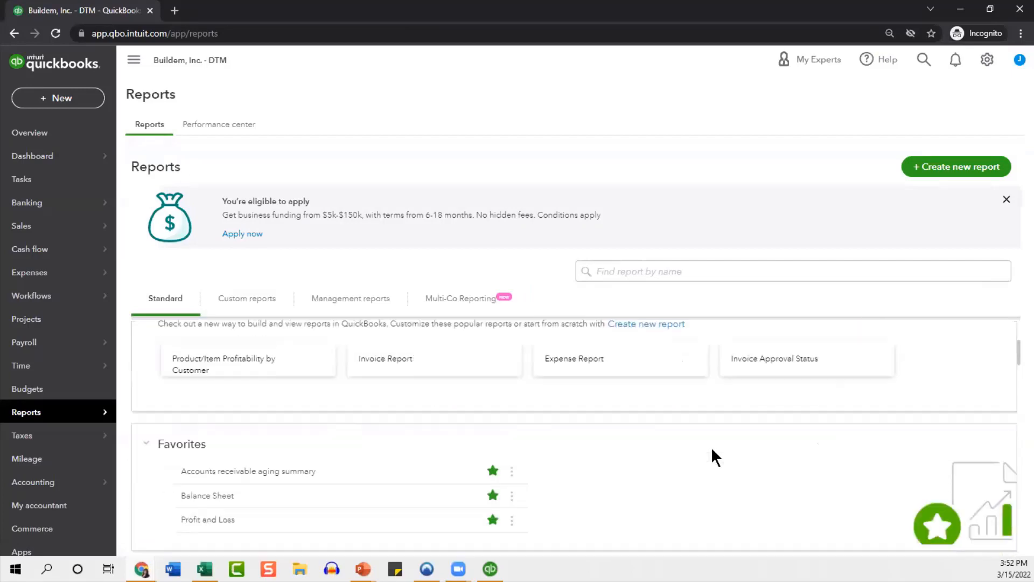
pyautogui.scroll(-10, 712, 451)
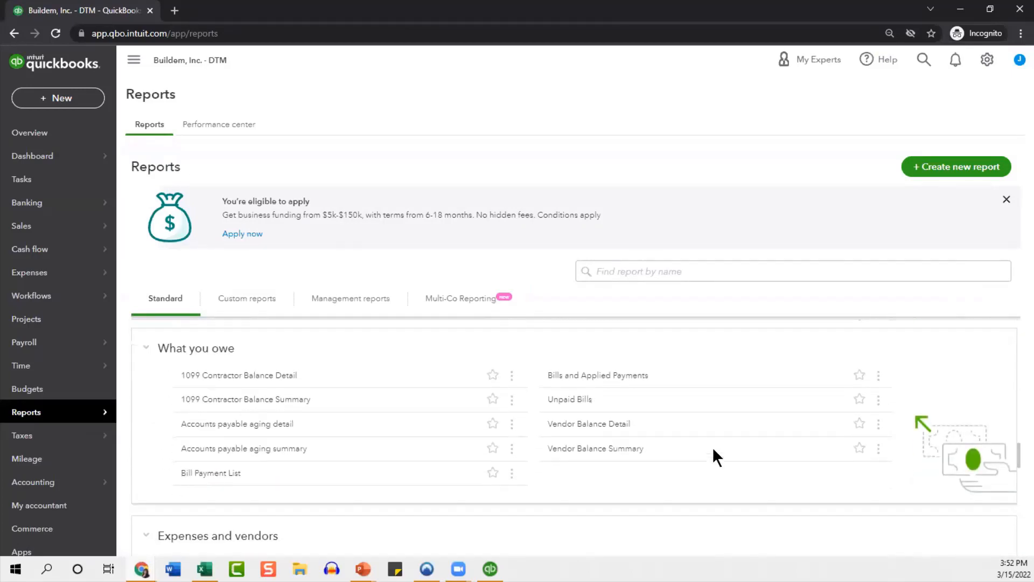
pyautogui.scroll(-4, 714, 450)
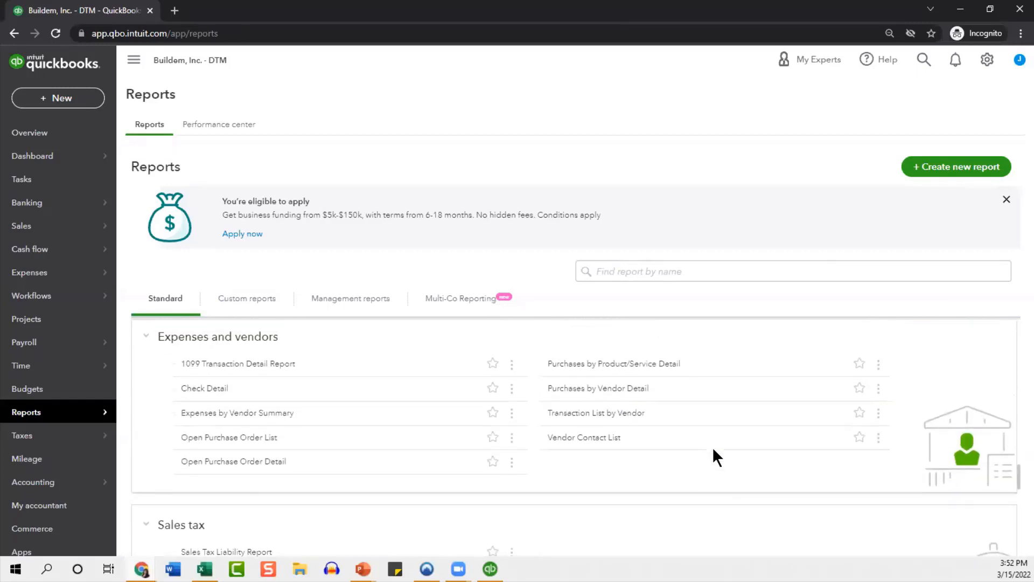
pyautogui.scroll(1, 715, 457)
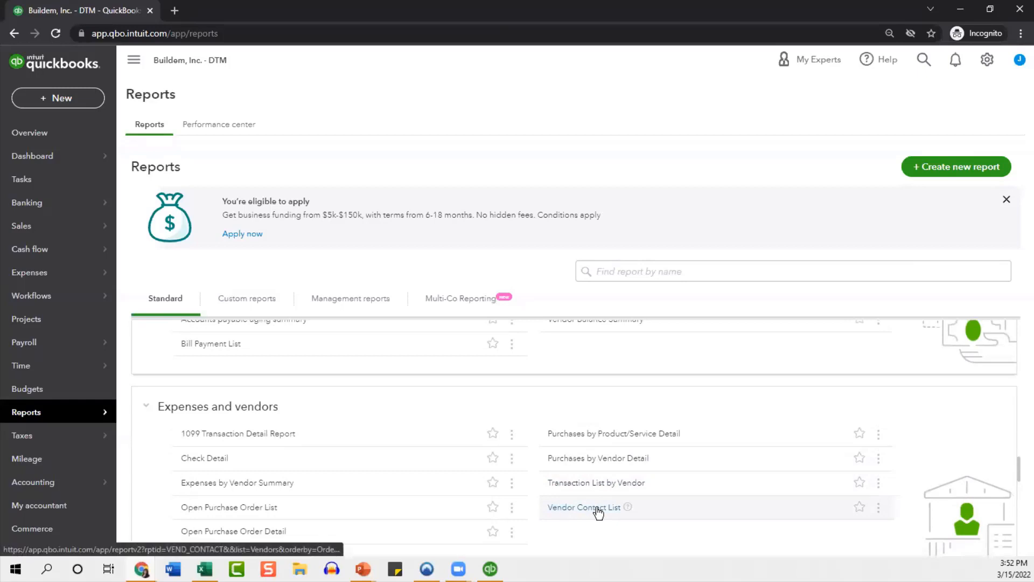
pyautogui.click(598, 509)
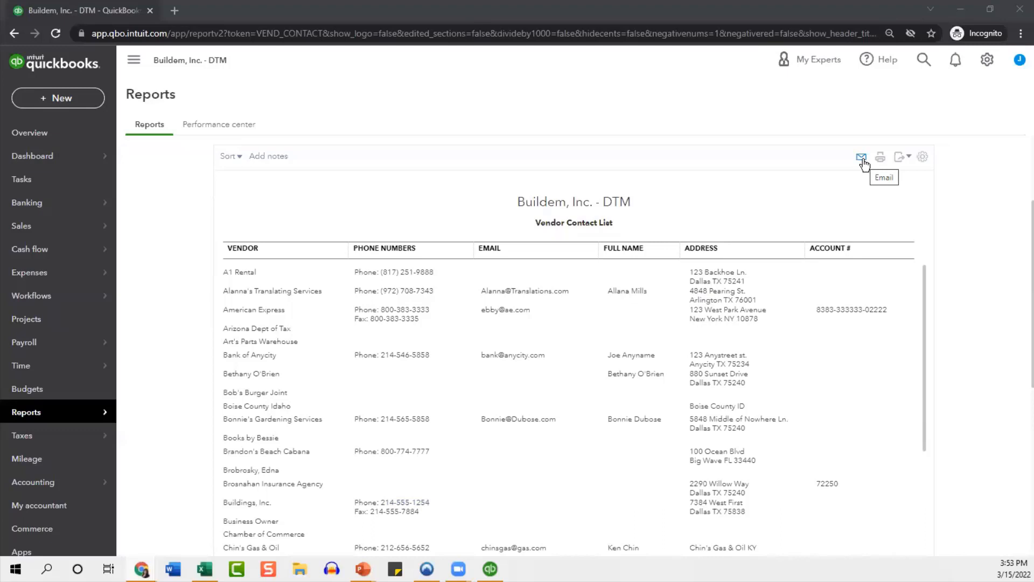
pyautogui.click(903, 158)
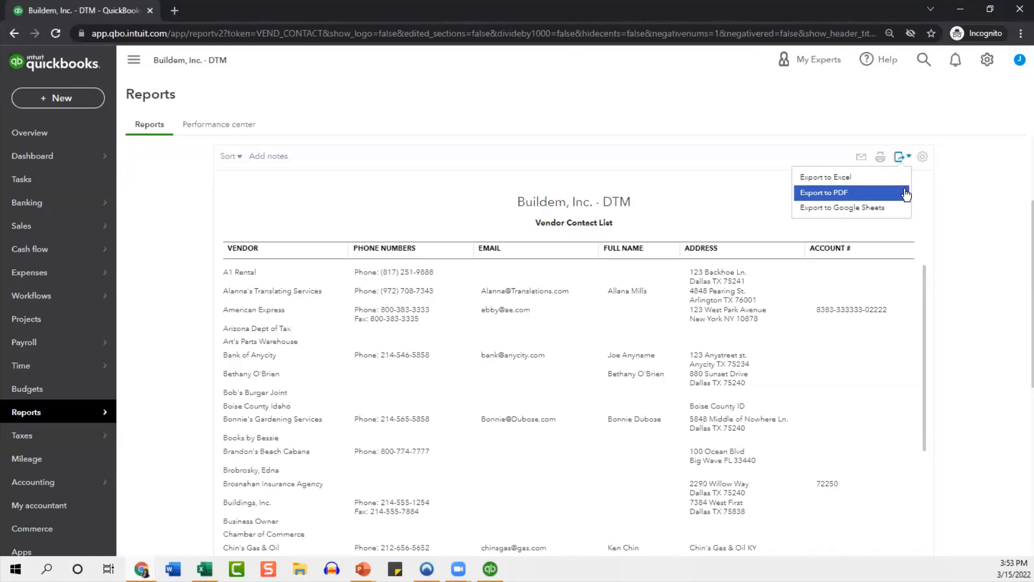
pyautogui.click(1014, 190)
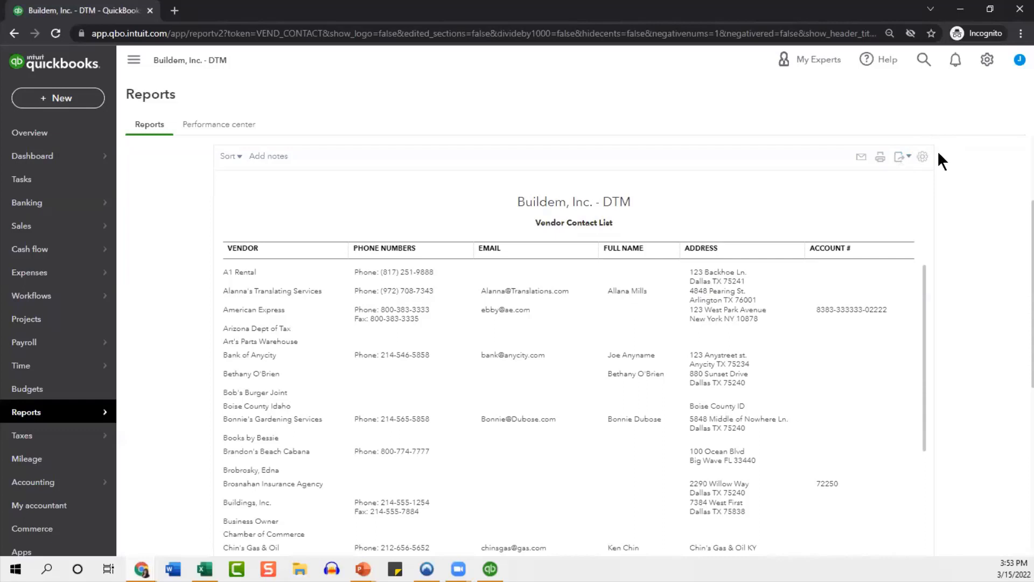
# - Remove the Phone Numbers column from the Vendor Contact List report
pyautogui.click(922, 157)
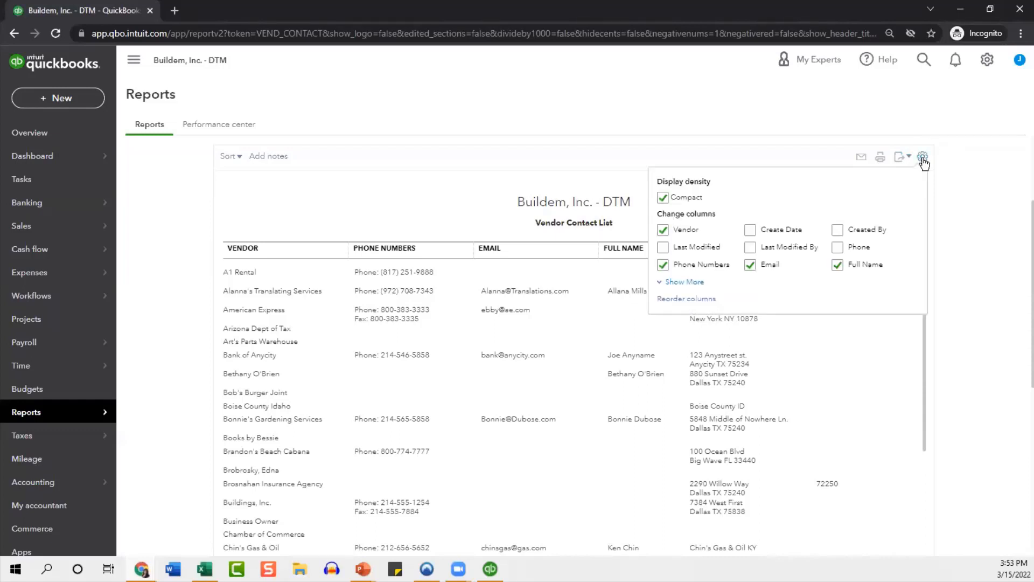
pyautogui.click(662, 265)
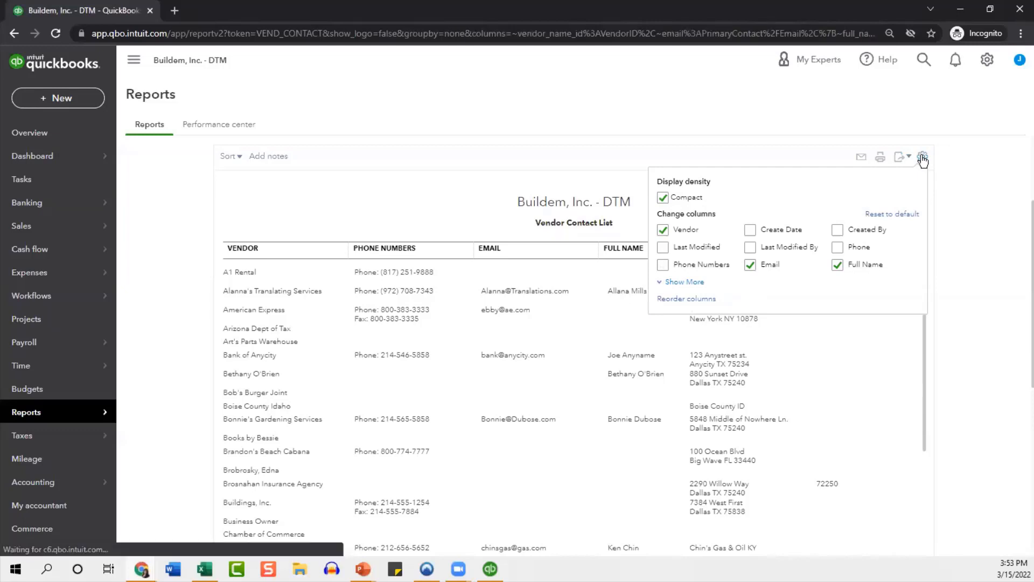
pyautogui.click(876, 267)
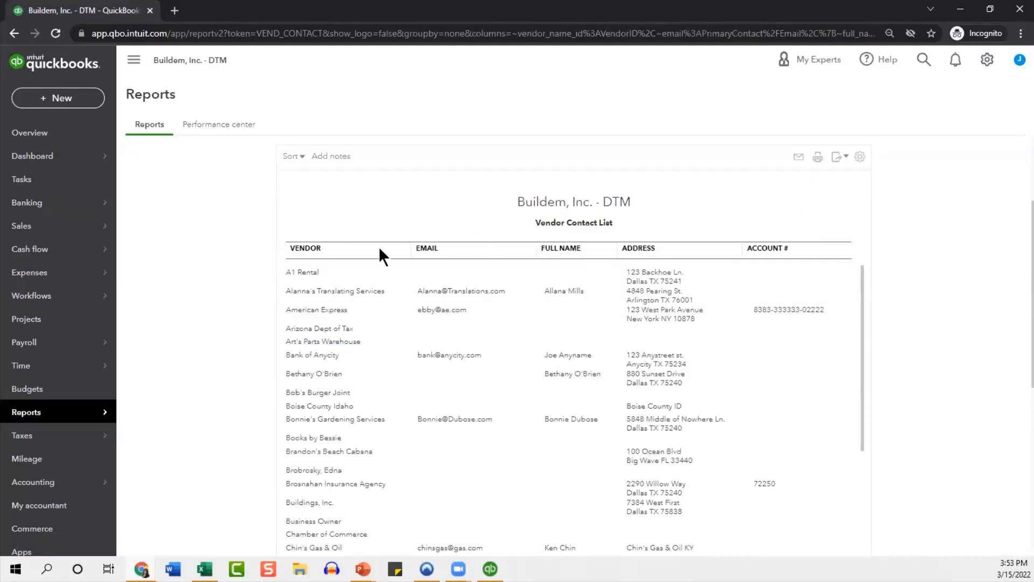
# - Expand the full list of columns available for the Vendor Contact List, review it, and close the column settings
pyautogui.click(860, 157)
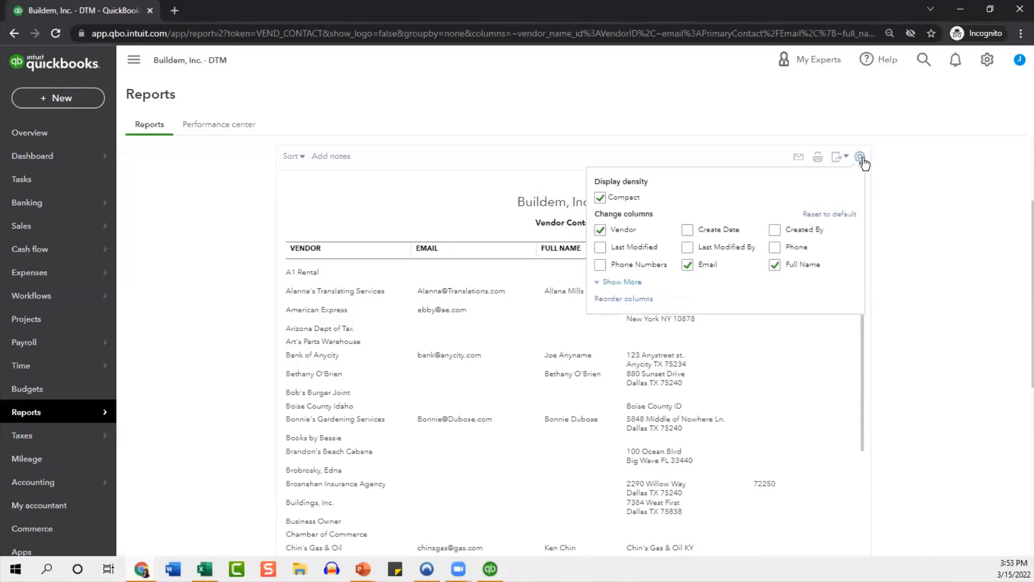
pyautogui.click(619, 282)
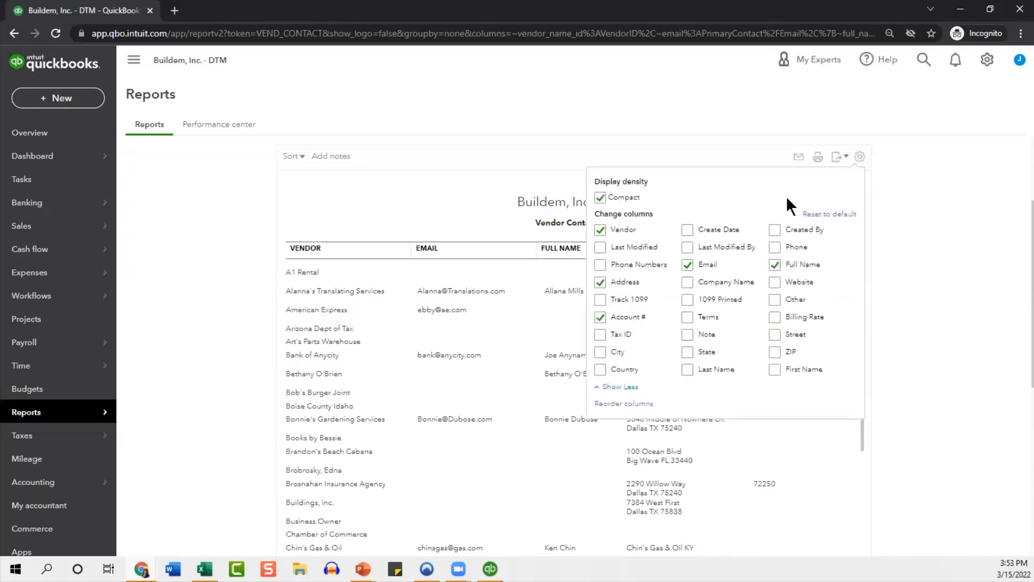
pyautogui.click(987, 318)
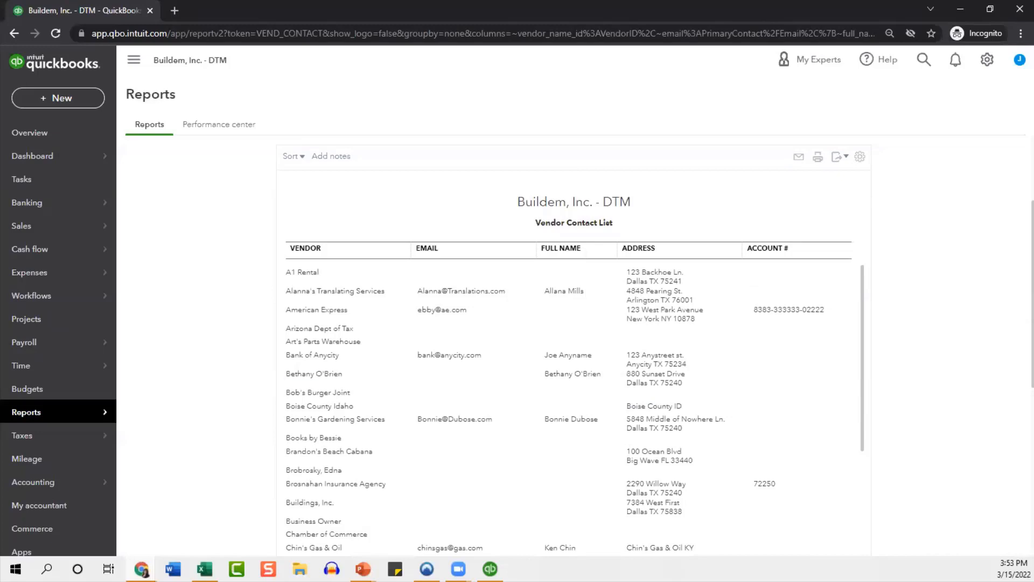
# - Review the Vendor Contact List's customization options, including the Filter and Header/Footer sections, and close them without running the report
pyautogui.scroll(3, 964, 355)
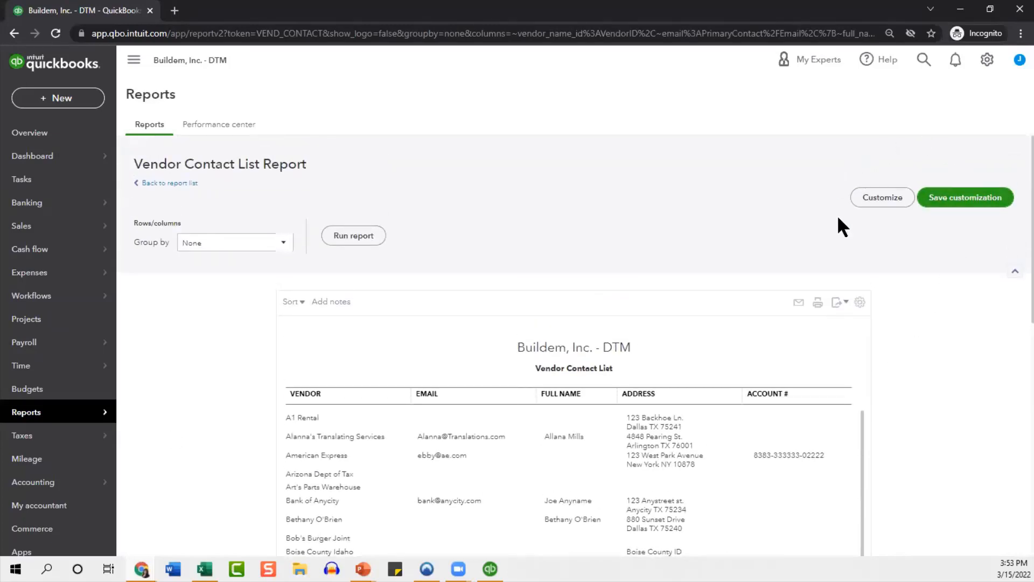
pyautogui.click(872, 205)
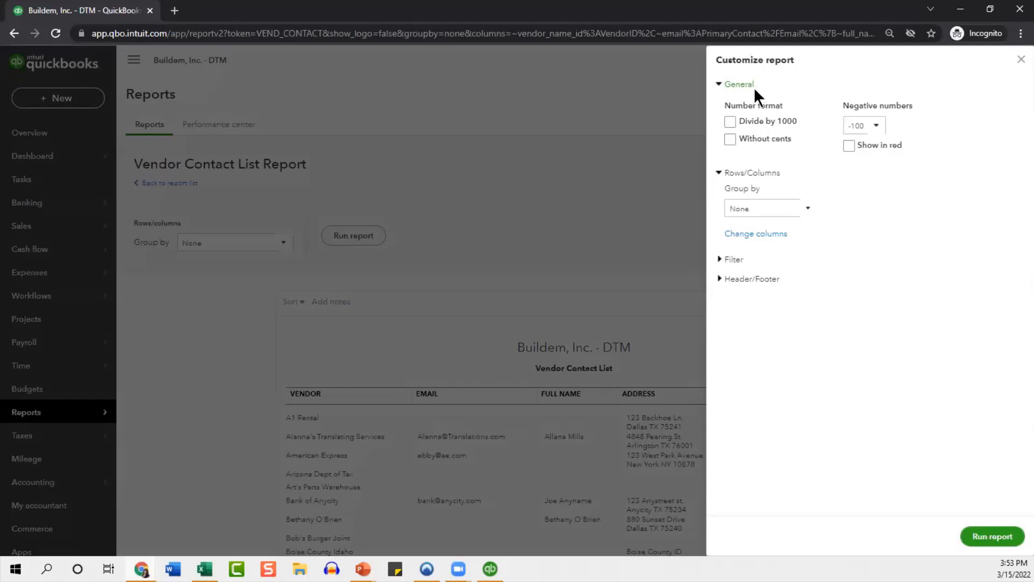
pyautogui.click(868, 147)
pyautogui.click(725, 262)
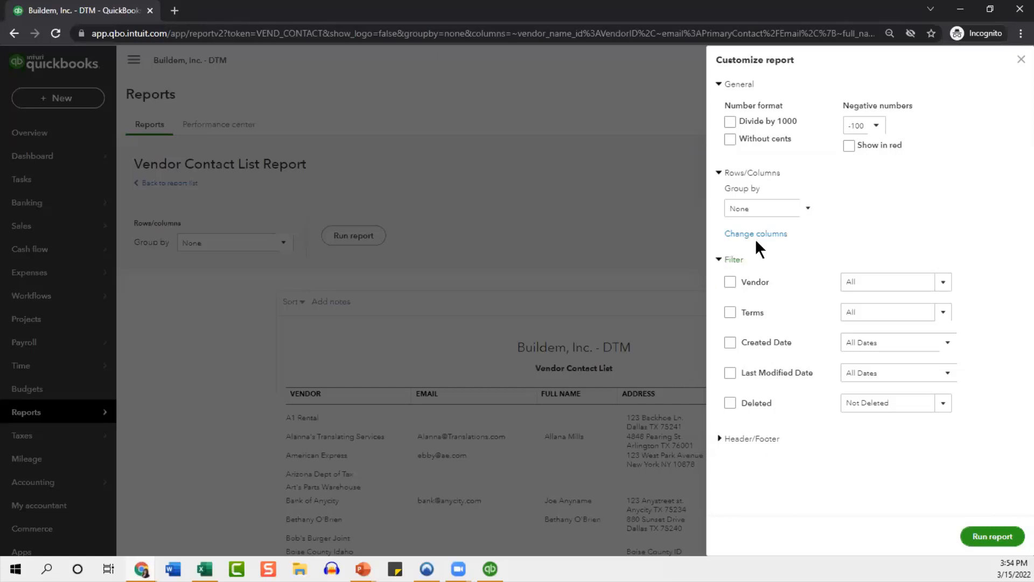
pyautogui.click(753, 263)
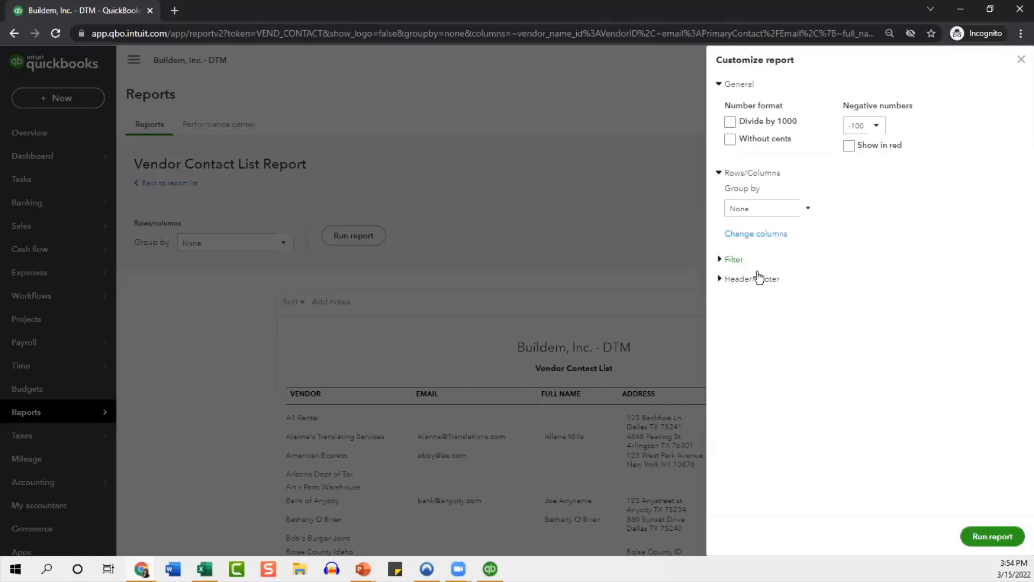
pyautogui.click(754, 280)
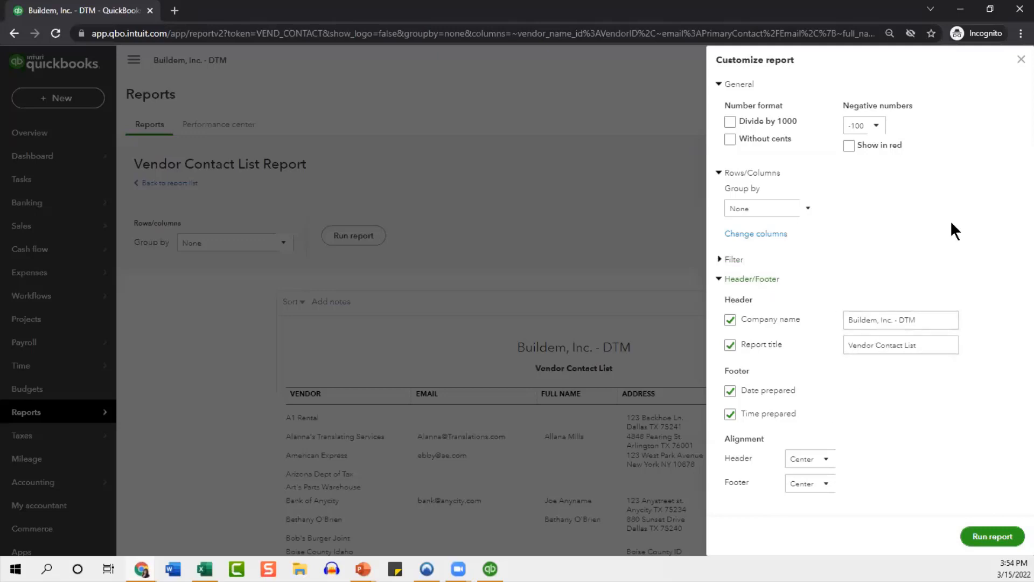
pyautogui.click(1019, 59)
# - Open the Vendor Contact List's report title for editing directly in the report and leave it without entering a new title
pyautogui.scroll(-1, 936, 358)
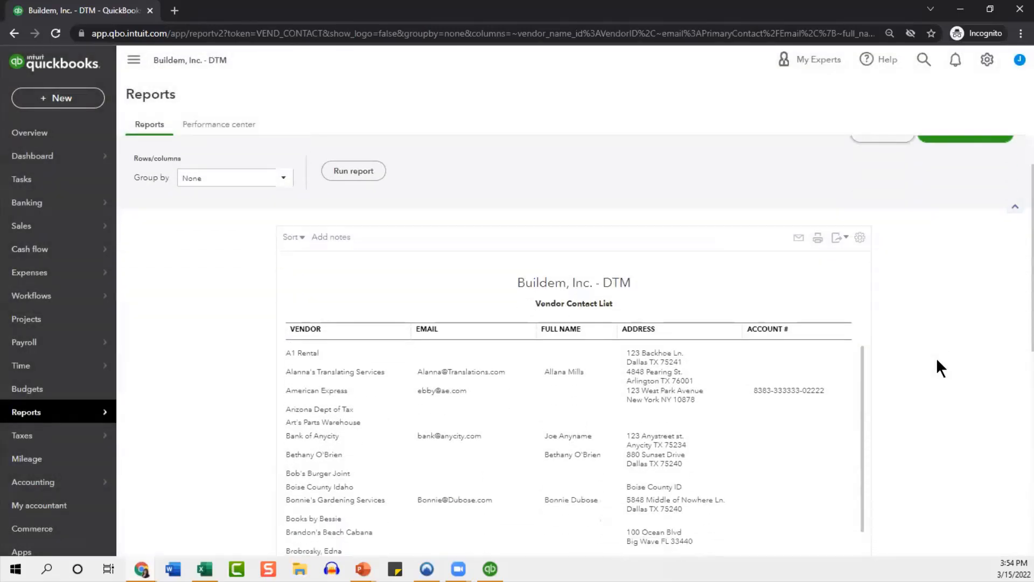
pyautogui.click(602, 302)
pyautogui.moveTo(613, 302); pyautogui.dragTo(509, 307)
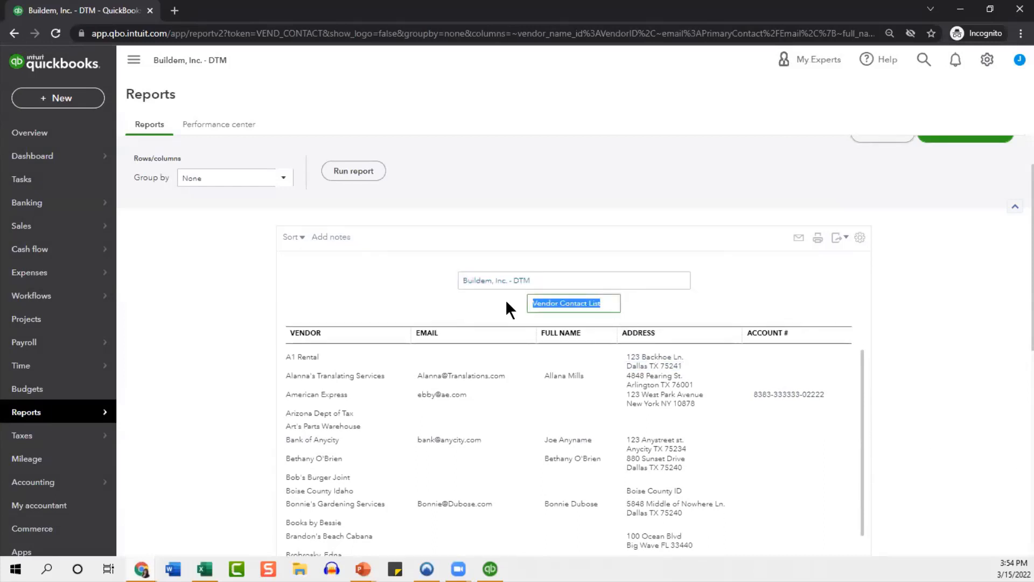
pyautogui.click(957, 346)
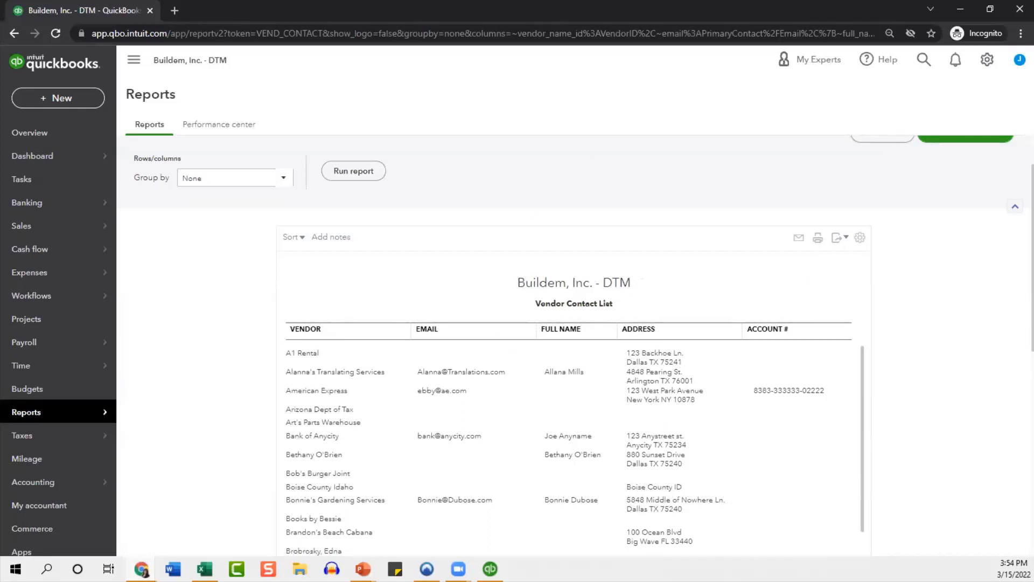
pyautogui.scroll(1, 810, 350)
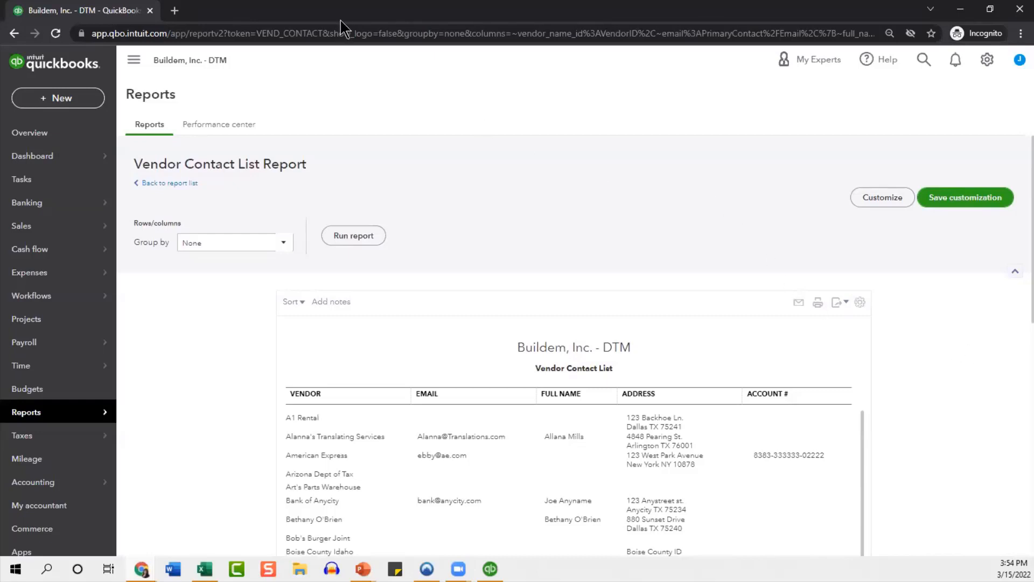
pyautogui.hotkey('alt', 'Tab')
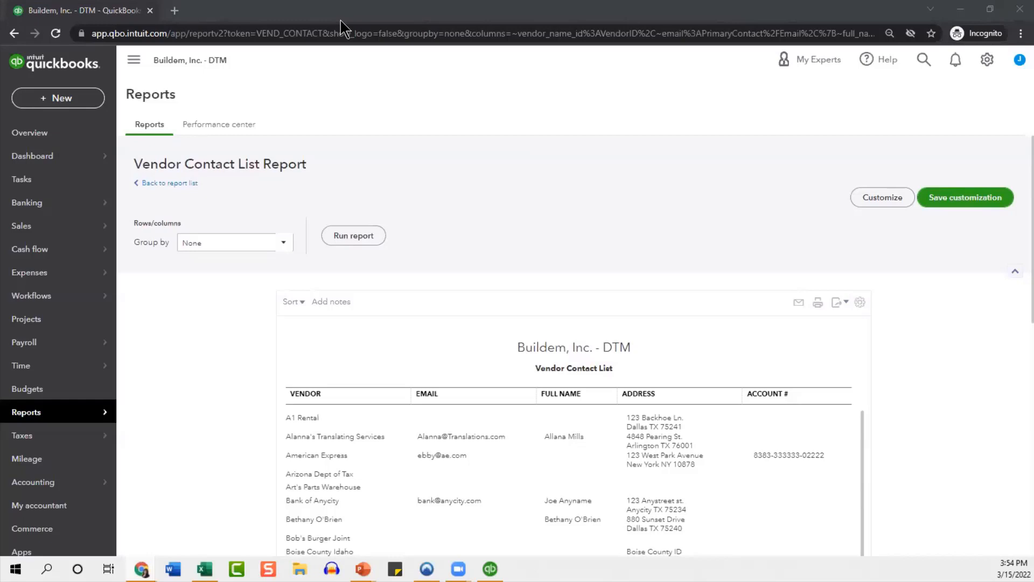